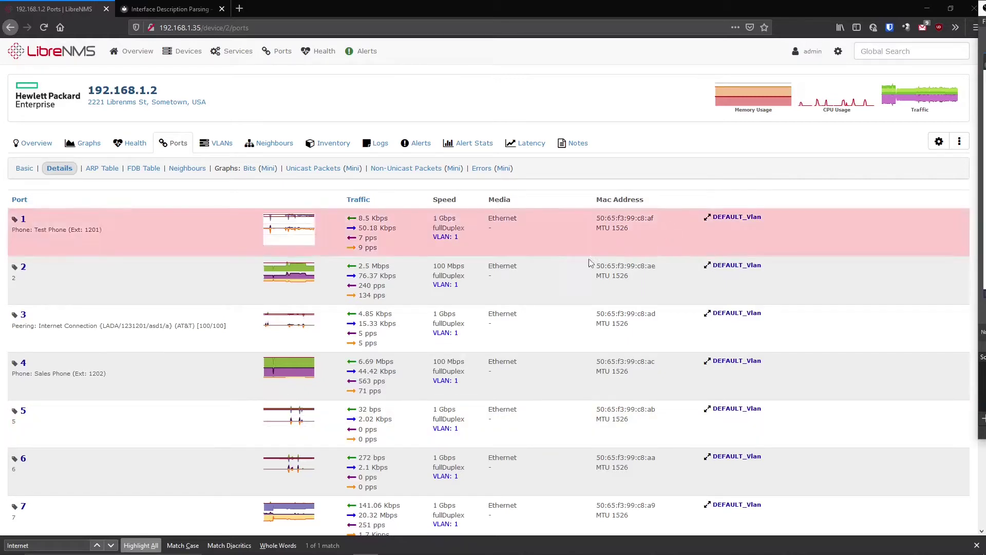
Step: Open the Ports tab of switch 192.168.1.2 from All Devices
mouse_move(293, 220)
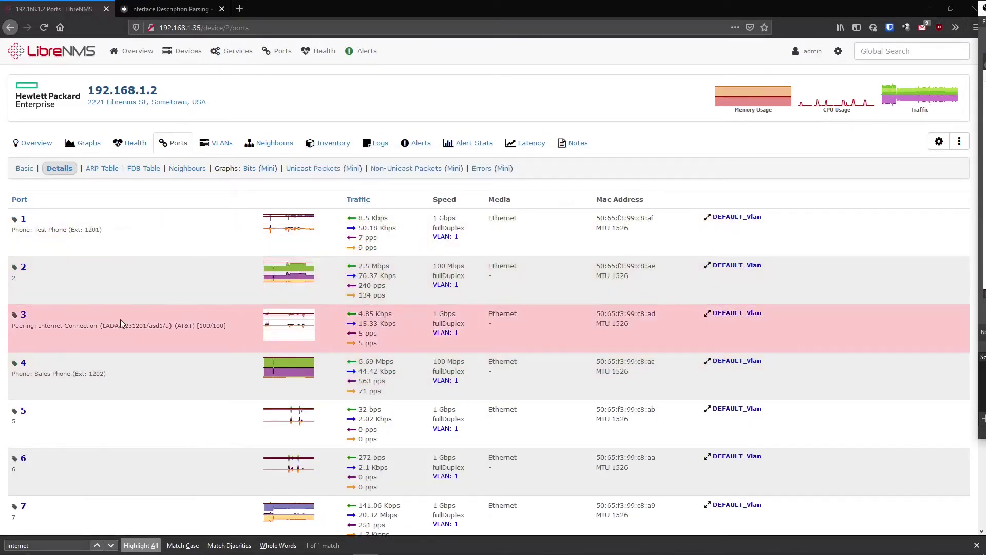
mouse_move(204, 59)
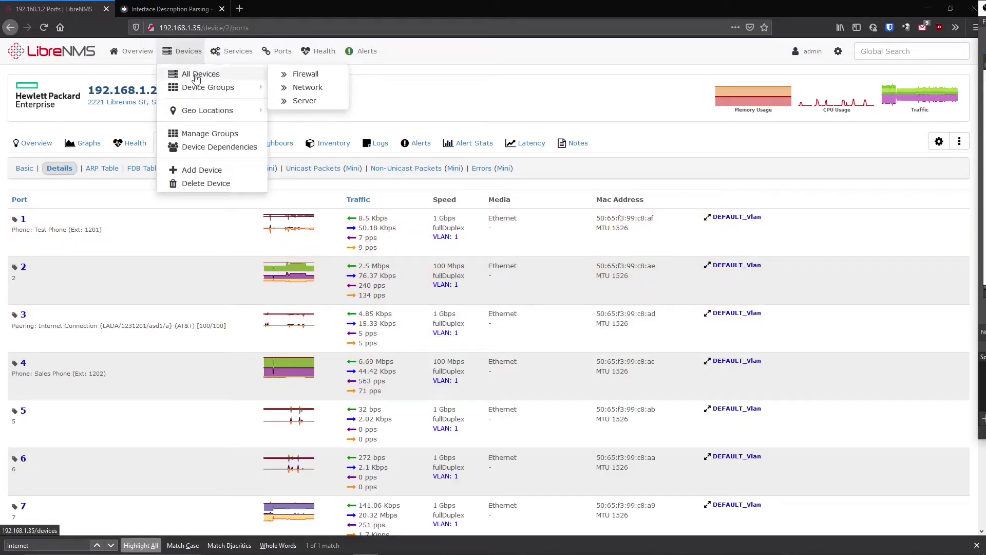
left_click(196, 75)
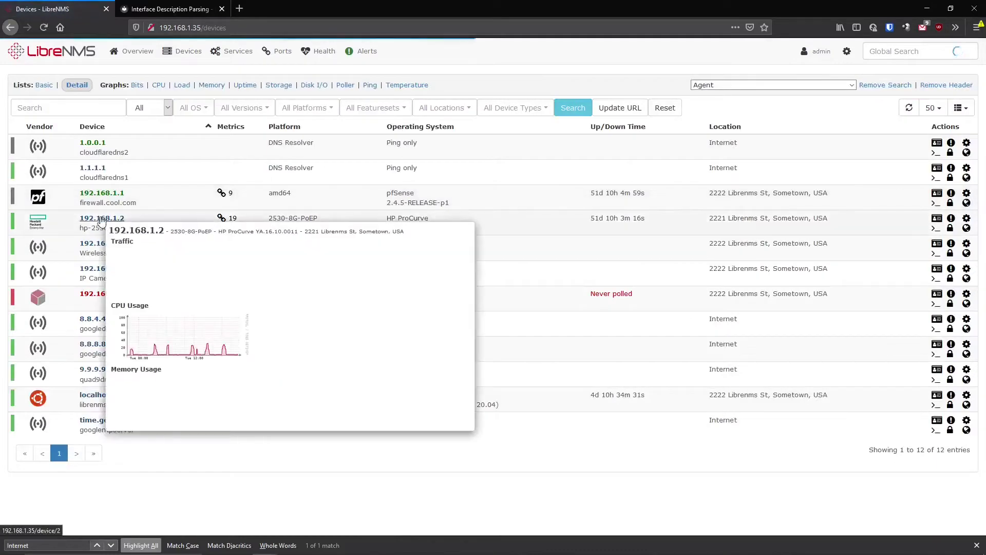
left_click(102, 218)
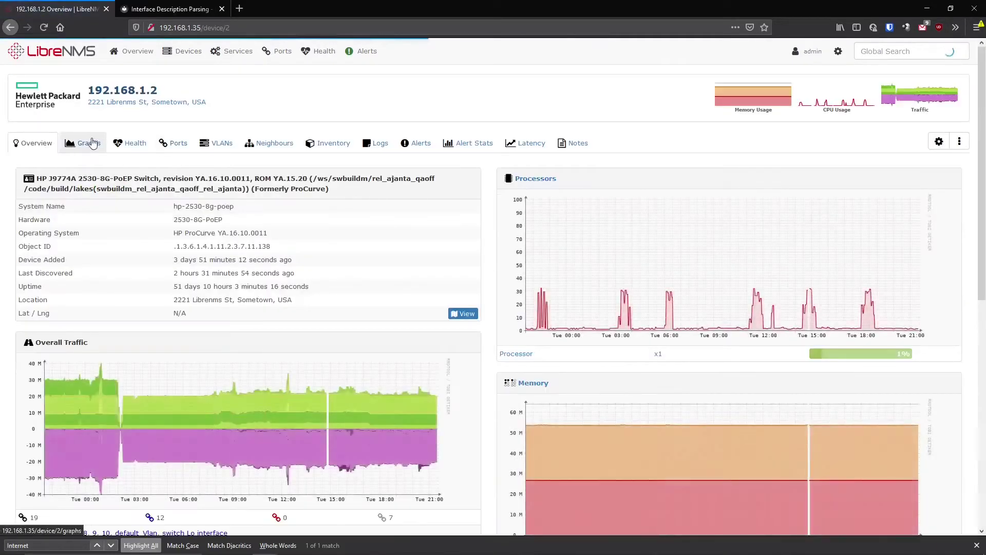
left_click(181, 149)
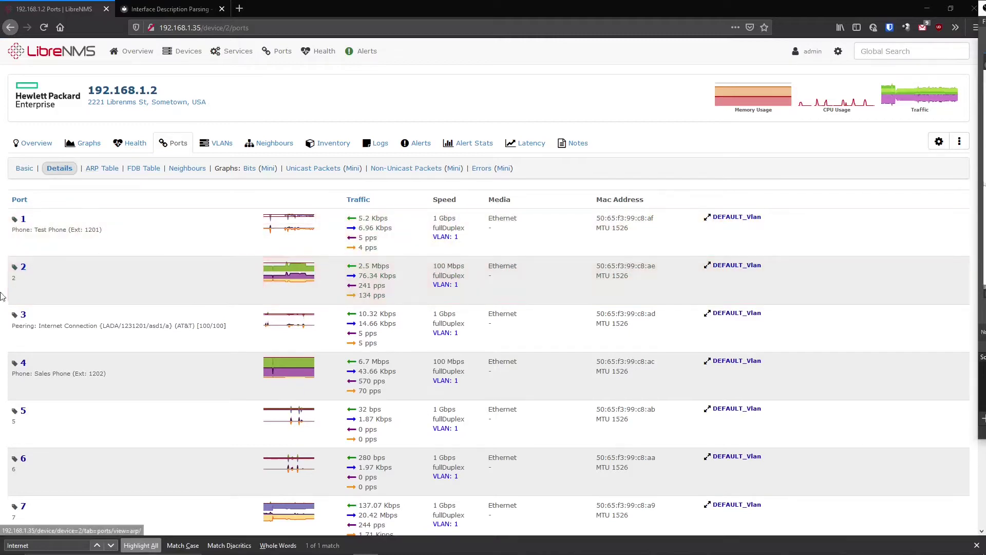
Step: Review the switch's port list, search it for 'Internet', and open its Edit settings page
scroll(149, 352, "down", 2)
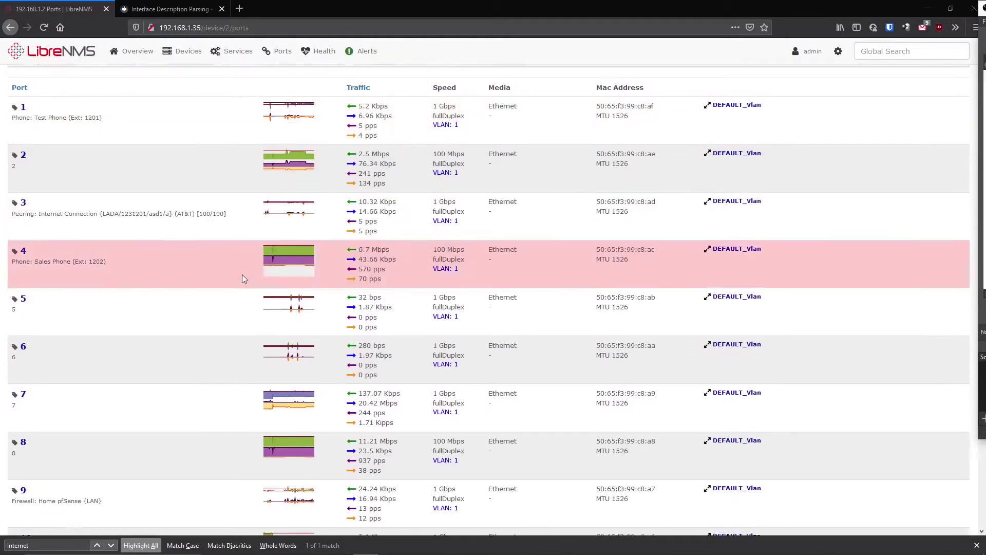
scroll(242, 274, "down", 2)
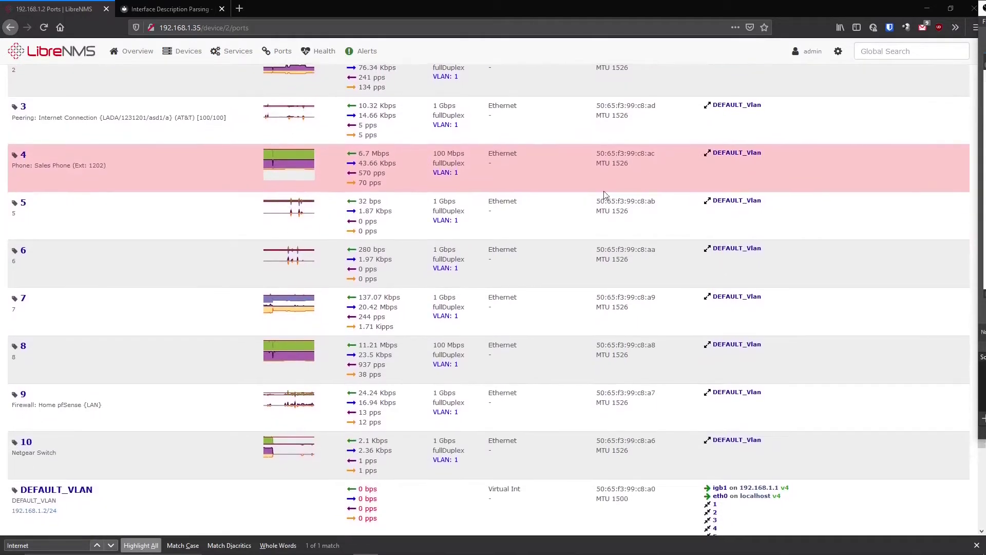
scroll(175, 369, "down", 3)
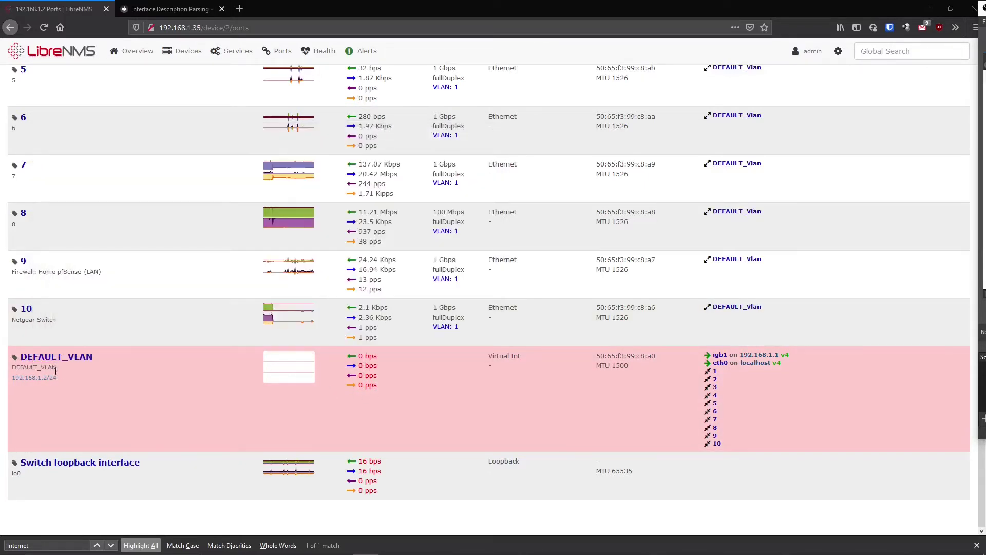
mouse_move(80, 363)
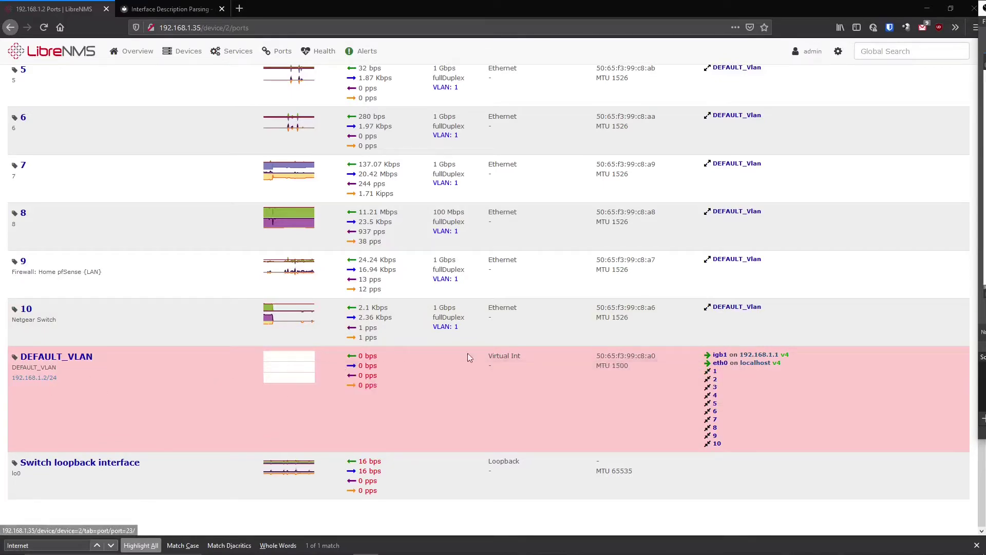
scroll(217, 286, "up", 7)
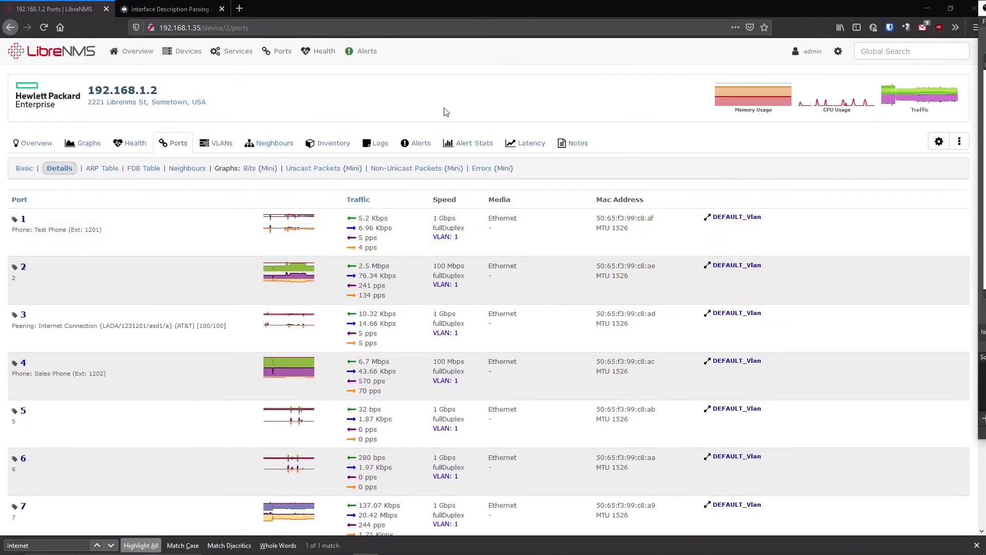
scroll(340, 445, "down", 5)
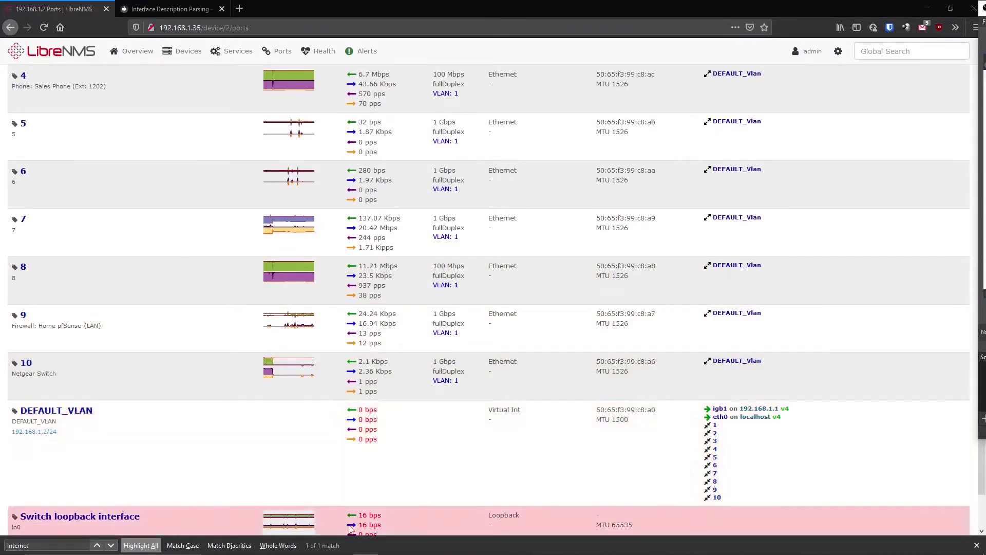
scroll(173, 458, "down", 2)
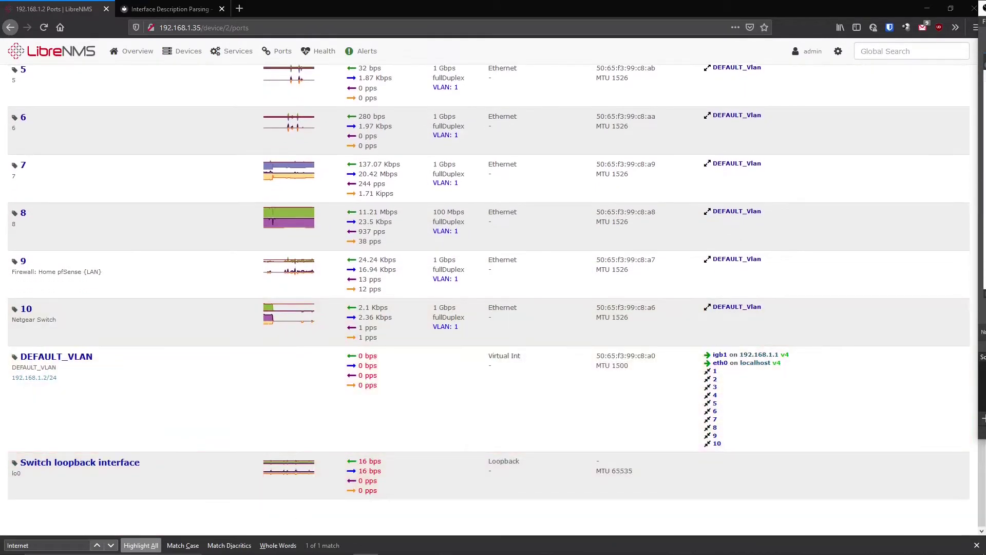
key("ctrl+f")
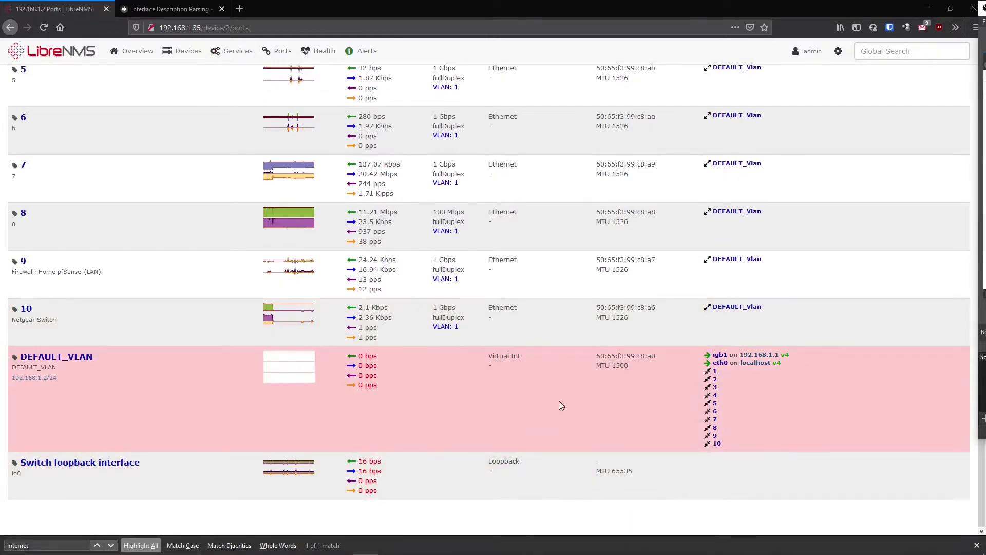
scroll(532, 489, "up", 7)
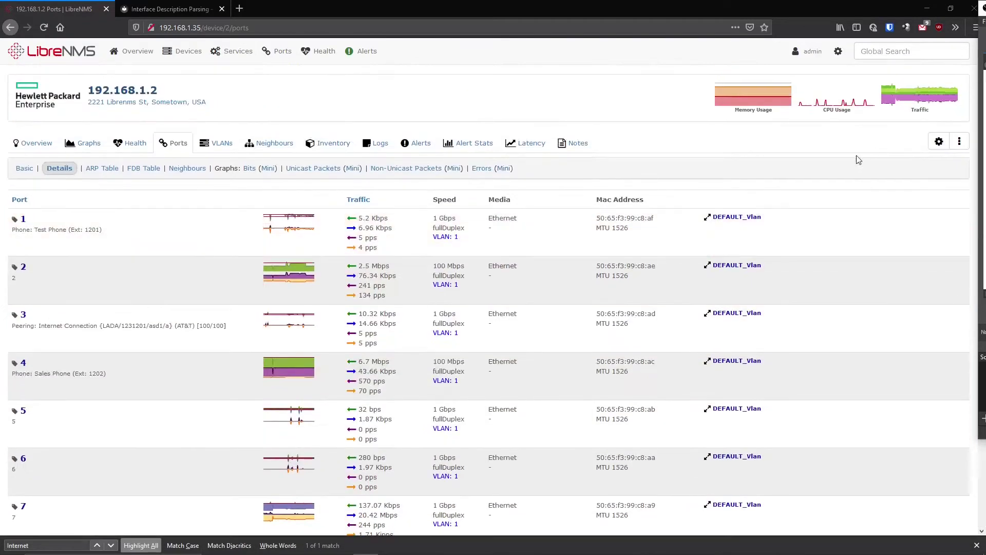
left_click(939, 143)
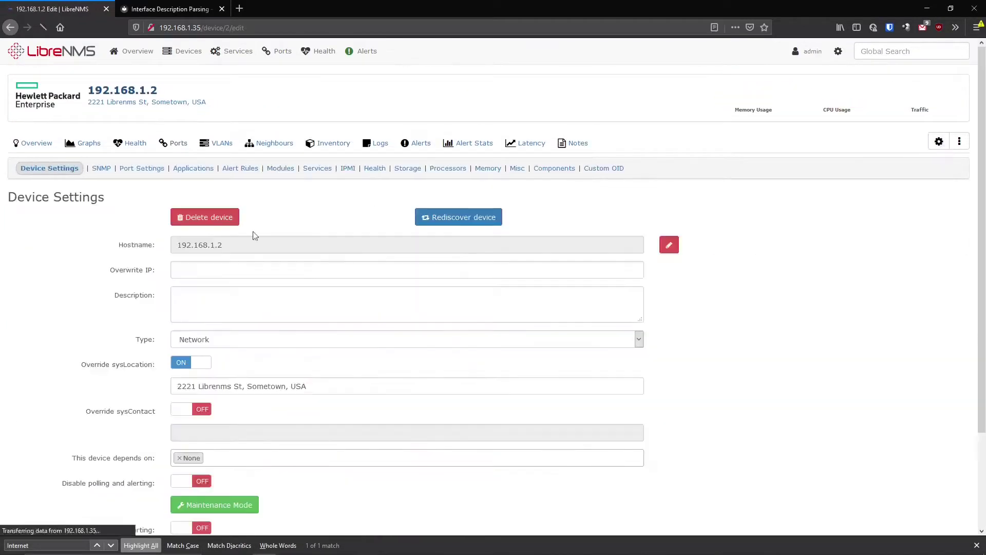
Step: Open the Port Settings table for 192.168.1.2 and look through its ports
left_click(145, 169)
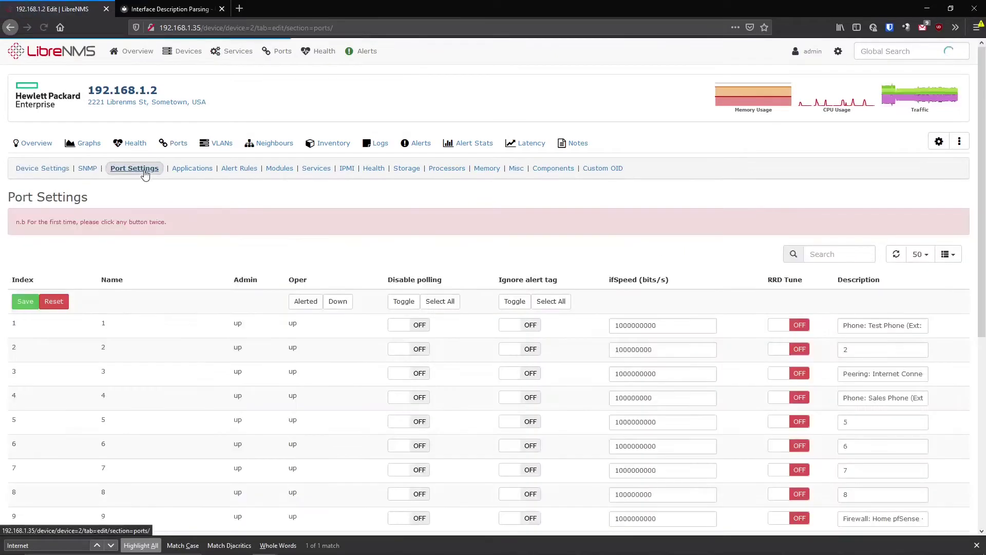
scroll(293, 315, "down", 2)
scroll(293, 315, "down", 4)
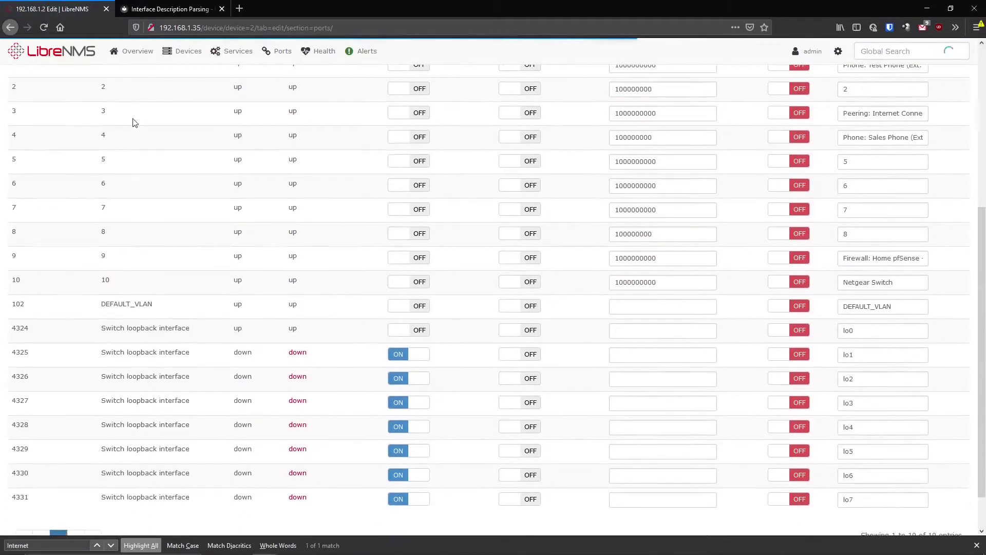
scroll(132, 123, "up", 3)
scroll(89, 188, "down", 3)
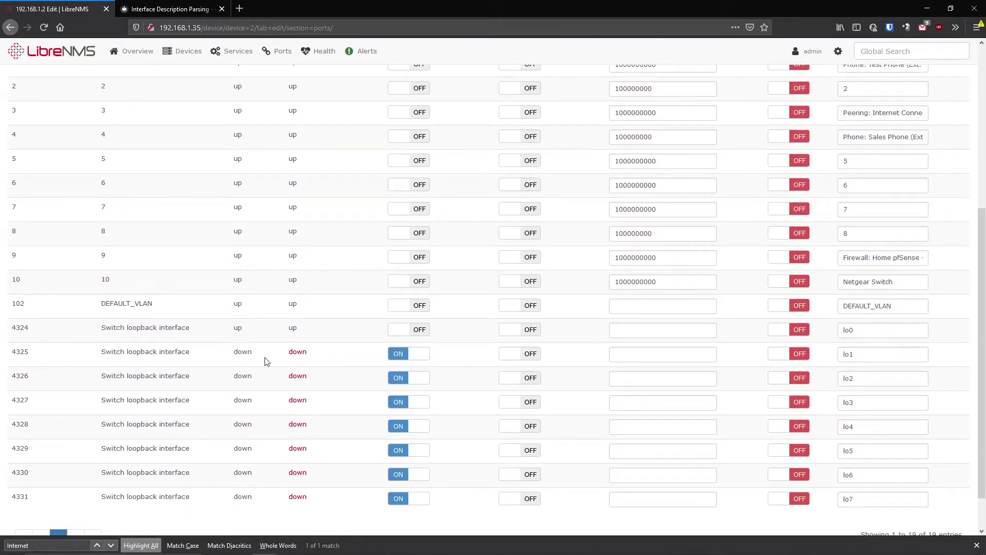
scroll(442, 372, "up", 3)
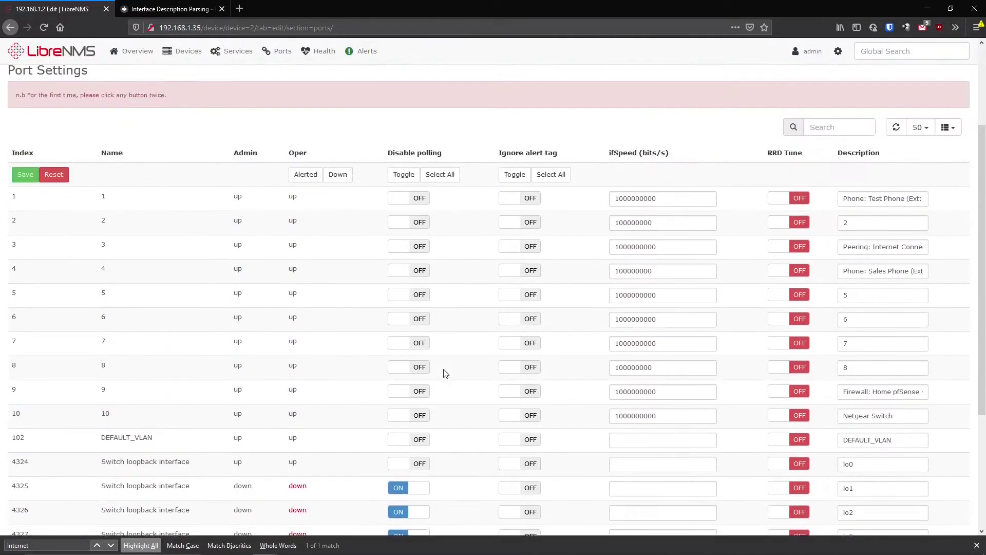
scroll(442, 372, "down", 3)
scroll(451, 352, "down", 2)
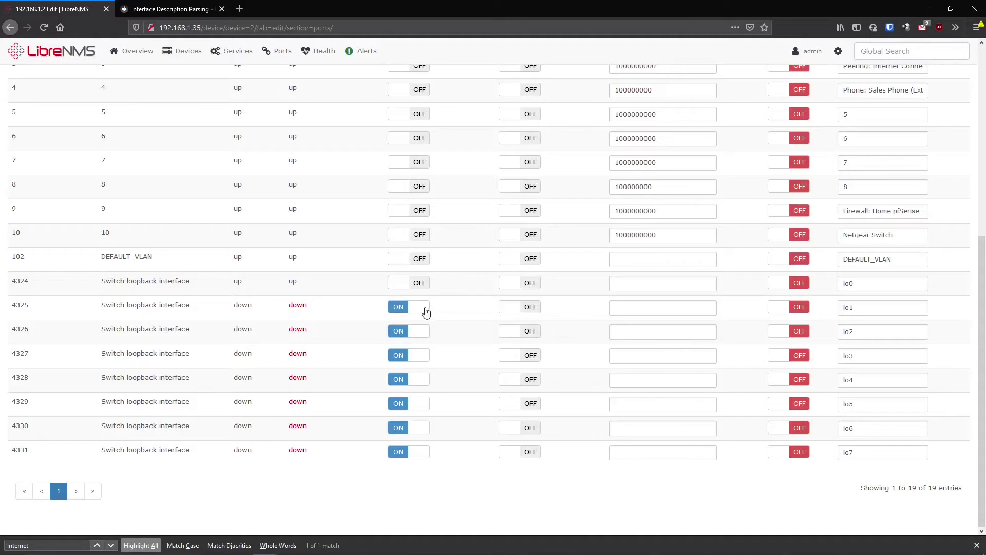
scroll(408, 319, "up", 3)
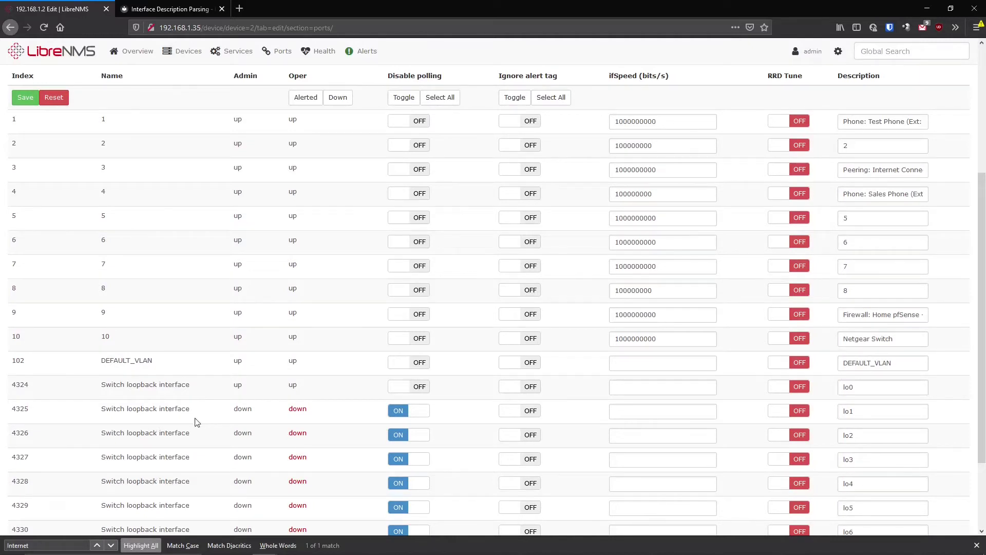
scroll(270, 372, "down", 3)
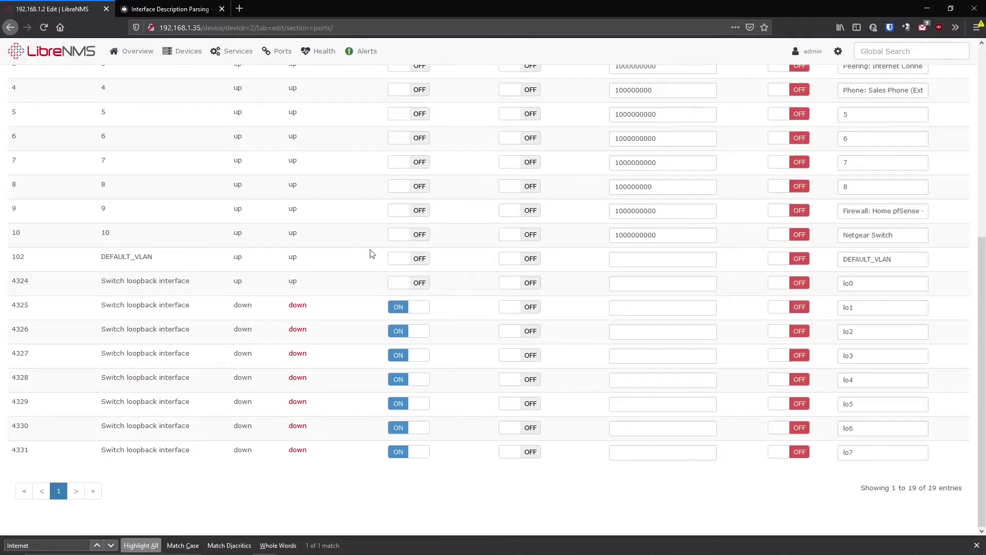
Step: Turn Disable polling ON for DEFAULT_VLAN (102) and lo0 (4324), save, and return to the overview
left_click(417, 263)
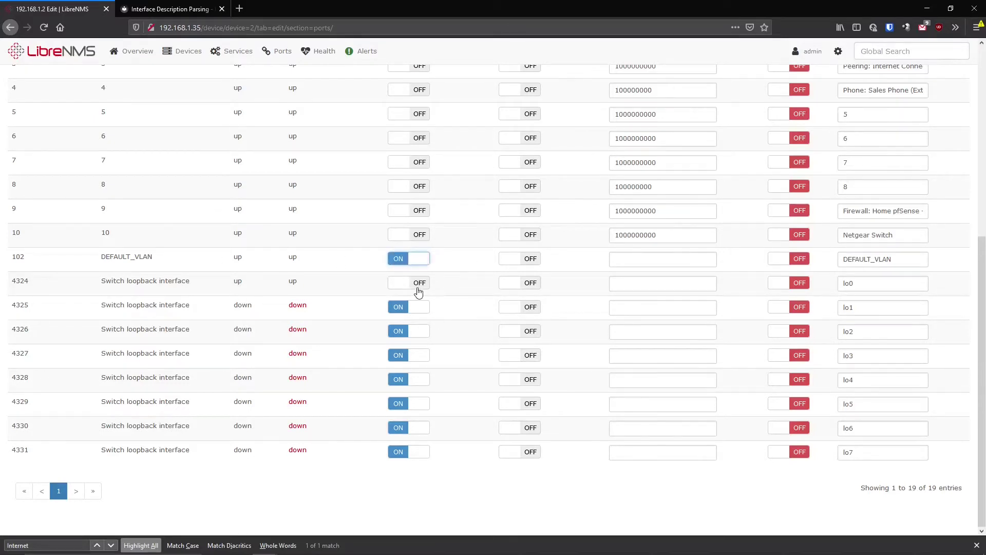
left_click(417, 284)
scroll(257, 229, "up", 6)
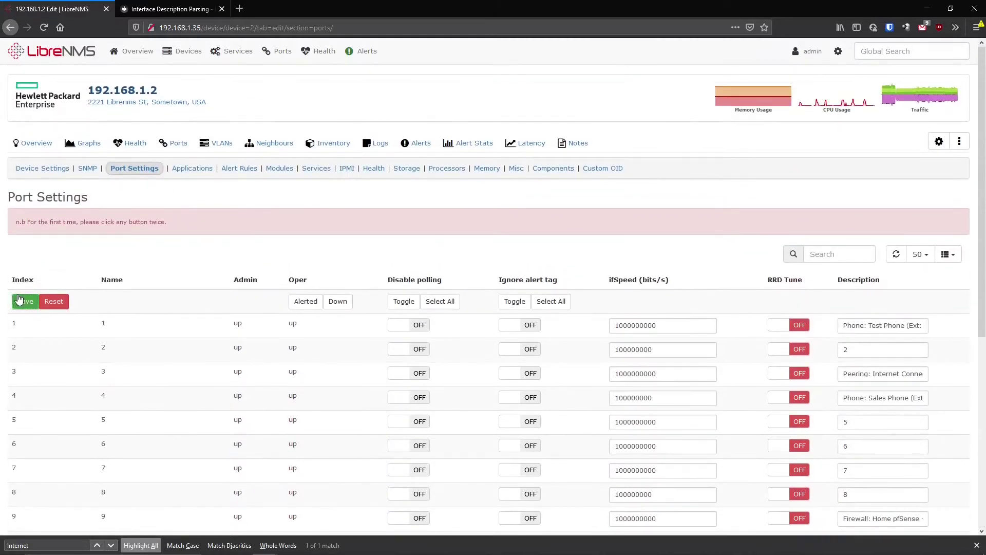
left_click(19, 299)
left_click(32, 144)
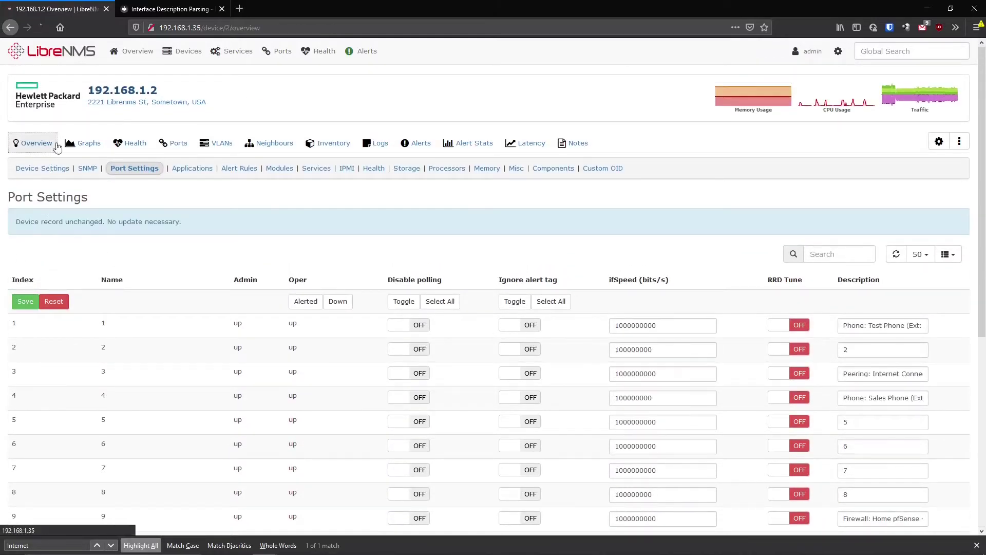
Step: Check the port list for the changes, then reopen Port Settings for 192.168.1.2
left_click(175, 144)
scroll(165, 329, "down", 4)
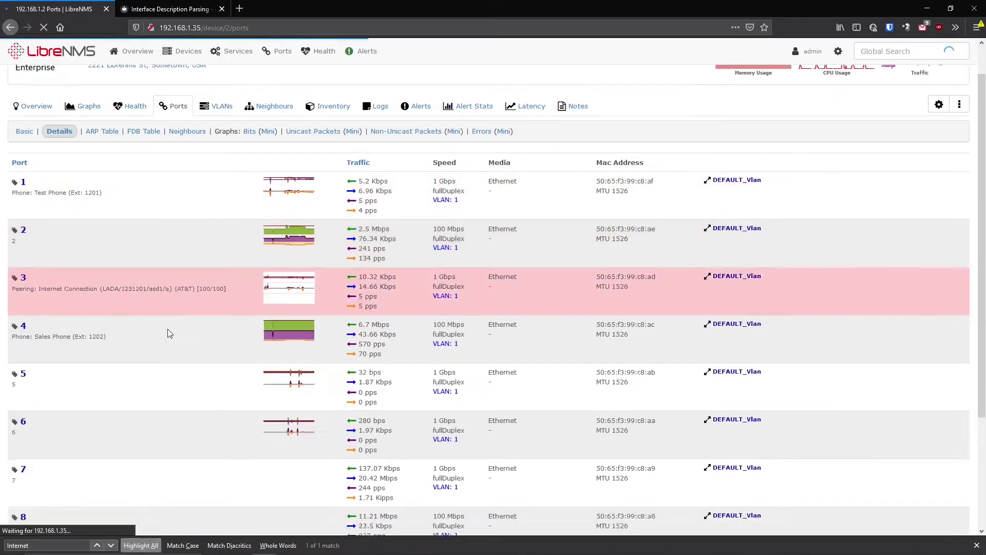
scroll(140, 150, "up", 3)
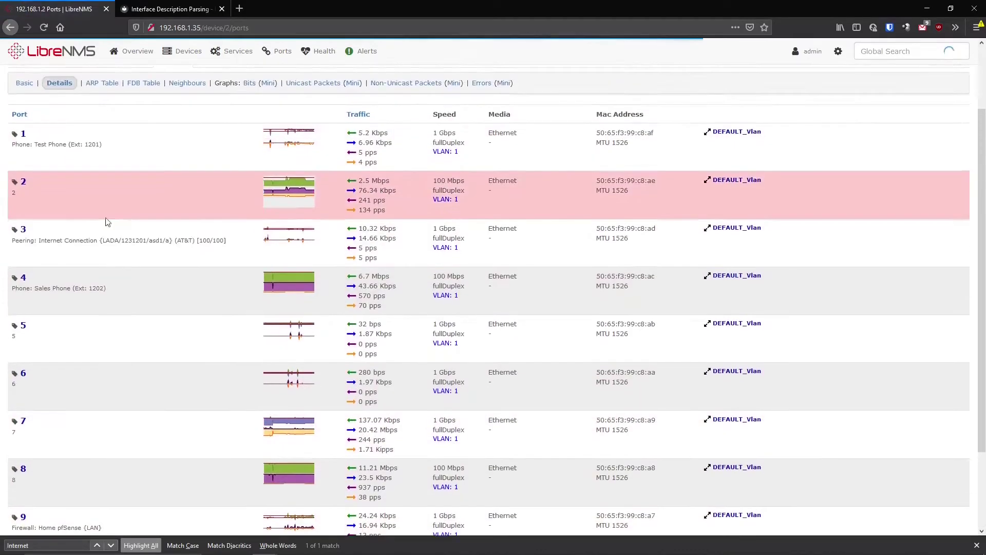
scroll(112, 474, "down", 3)
scroll(516, 452, "up", 3)
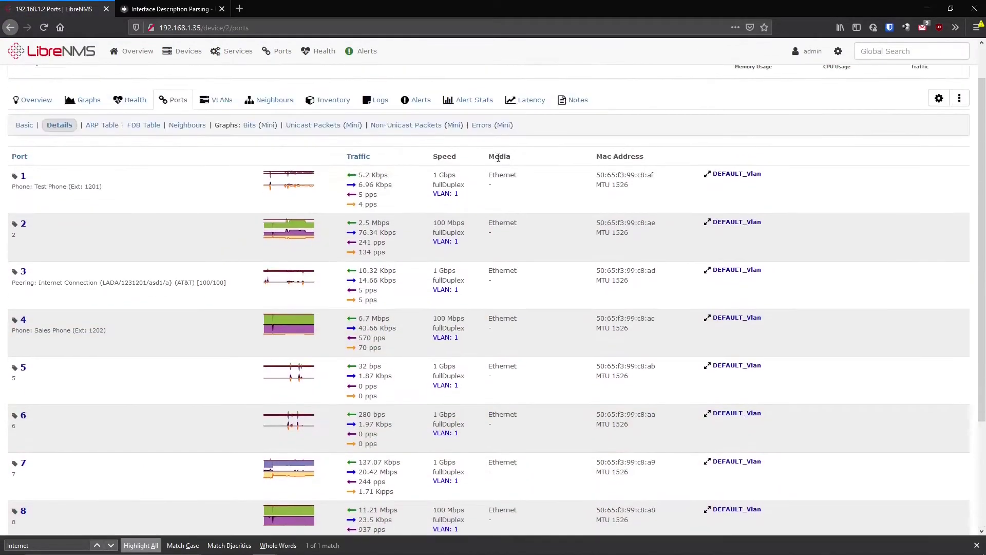
scroll(510, 435, "down", 3)
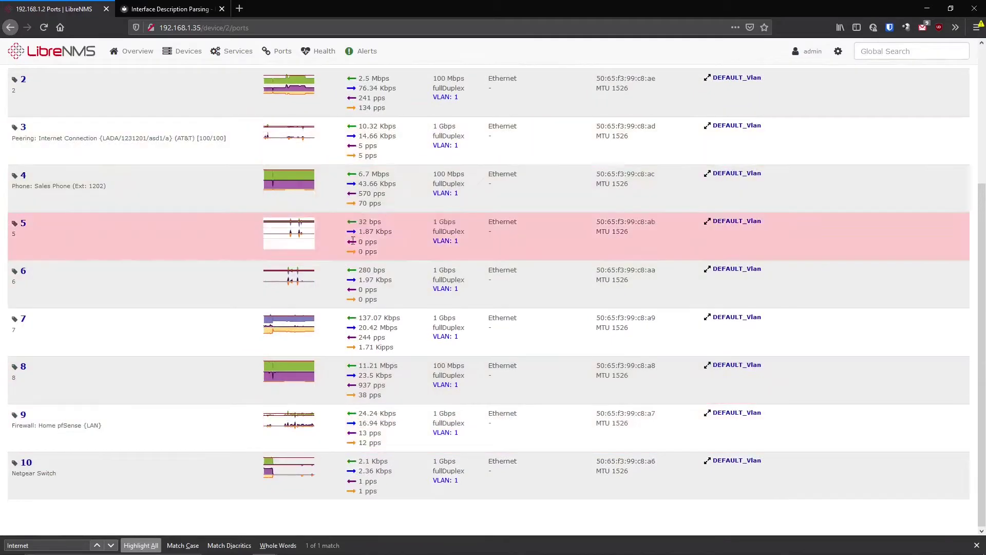
scroll(685, 154, "up", 4)
left_click(940, 143)
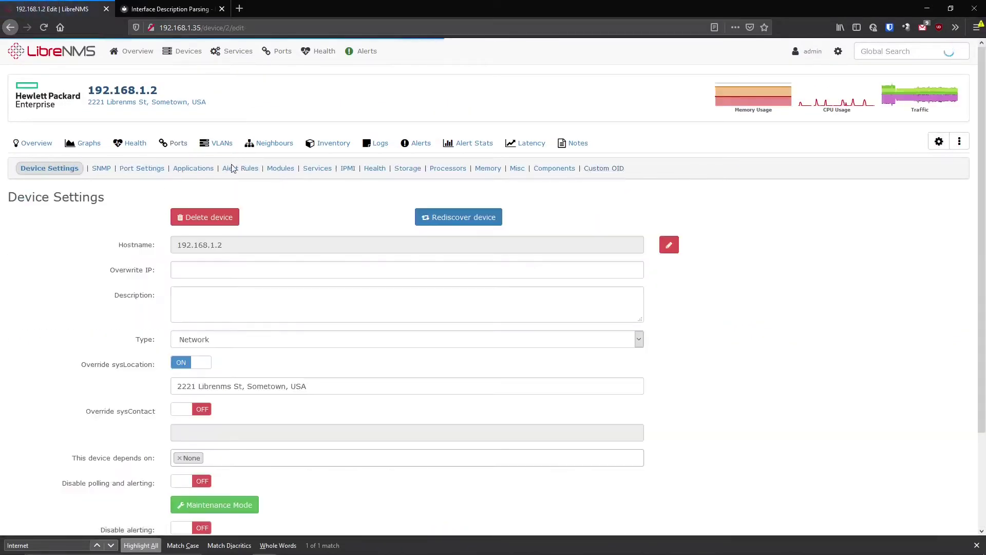
left_click(155, 172)
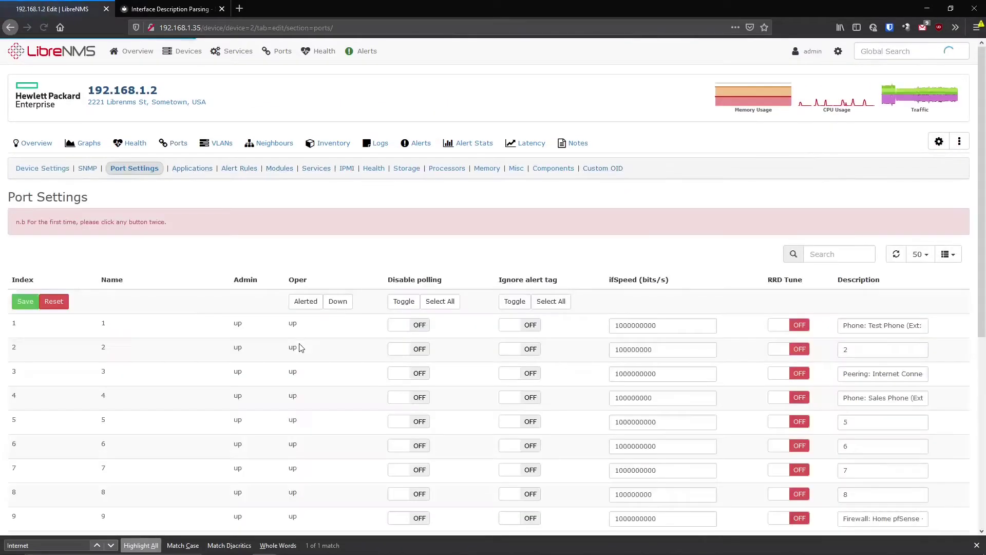
scroll(390, 388, "down", 5)
Step: Re-enable polling on DEFAULT_VLAN and loopback ports 4324–4331, saving the 9 port records
left_click(421, 259)
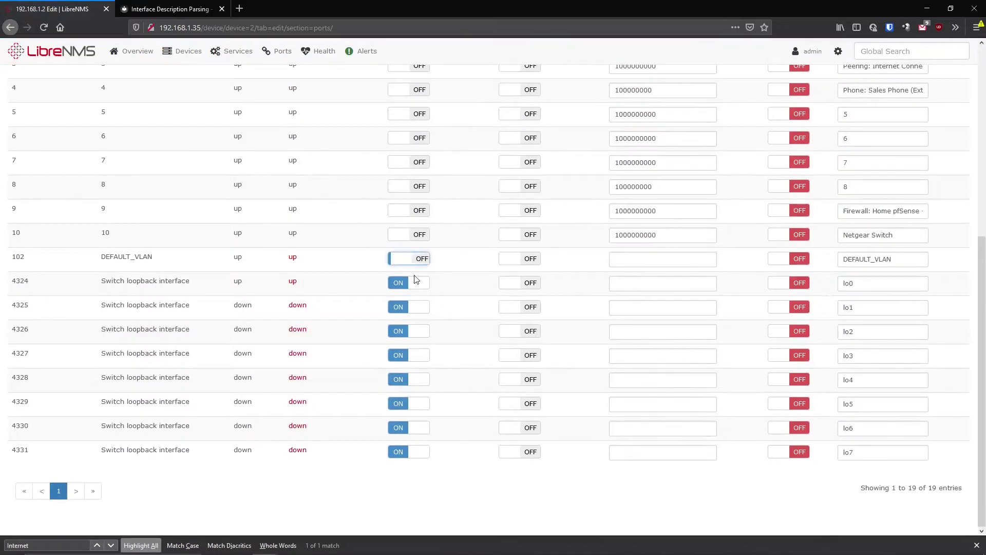
left_click(421, 285)
left_click(420, 311)
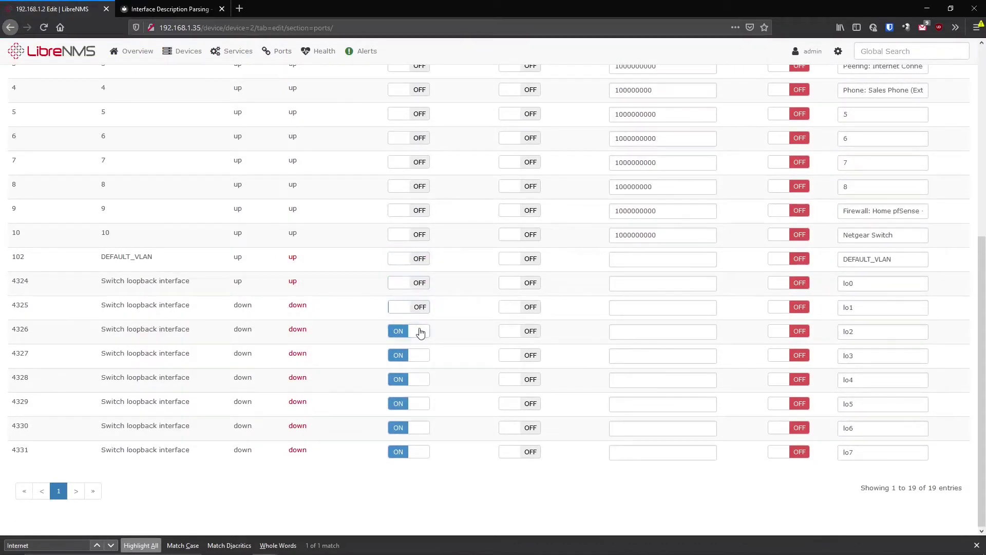
left_click(420, 332)
left_click(411, 385)
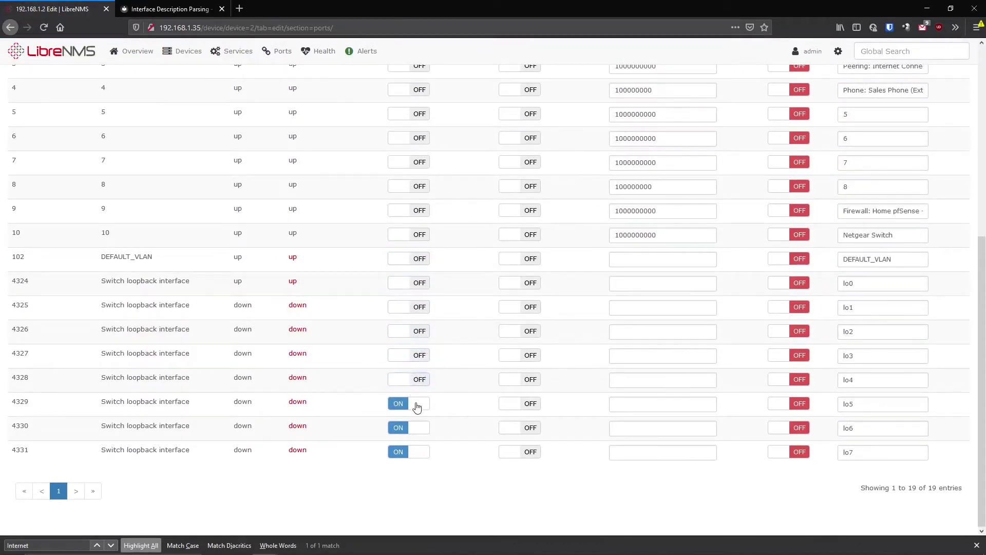
left_click(417, 406)
left_click(419, 429)
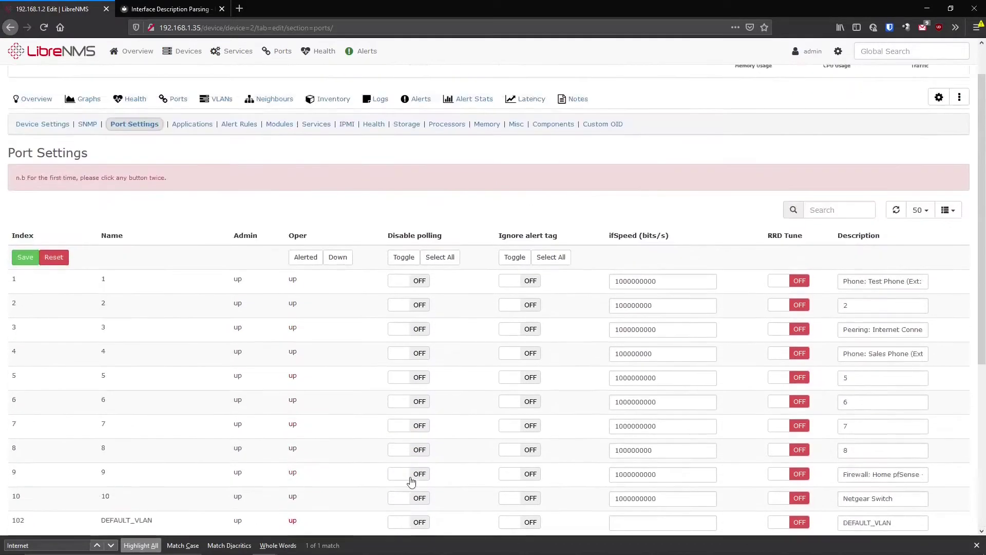
scroll(408, 493, "down", 4)
left_click(405, 500)
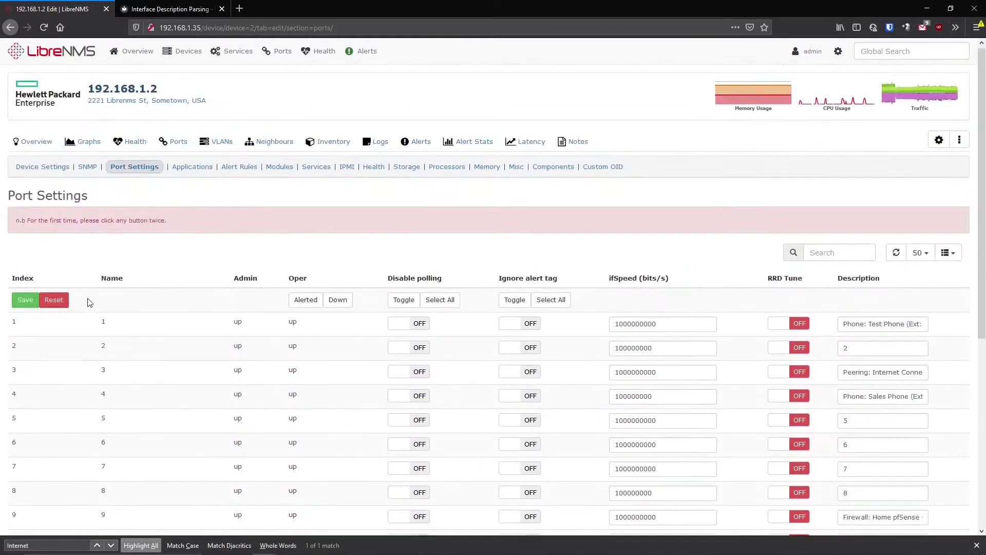
left_click(26, 303)
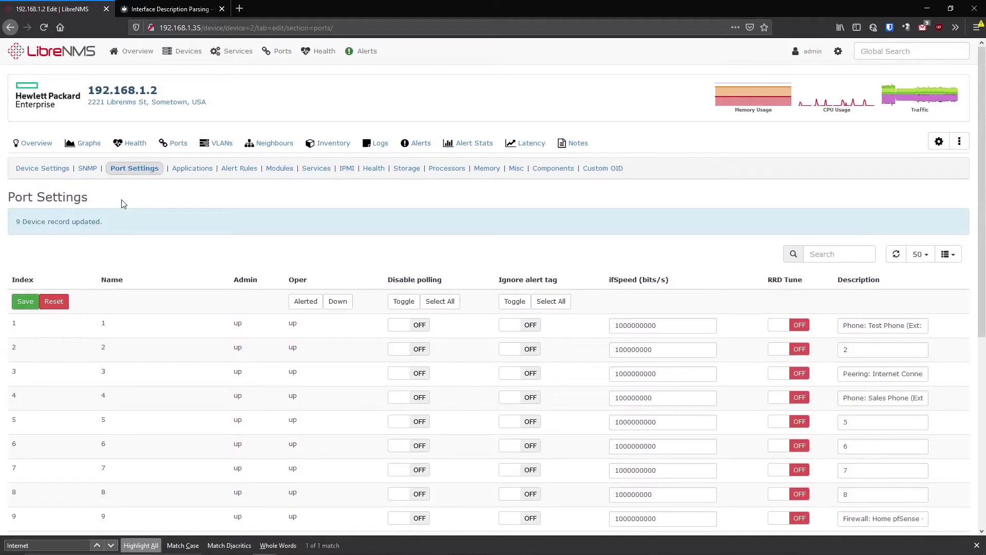
mouse_move(198, 53)
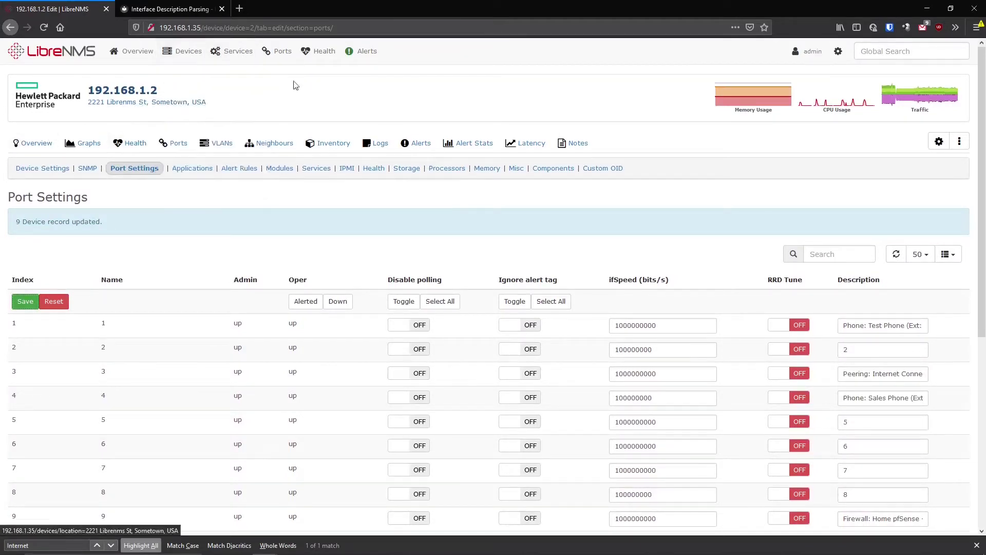
left_click(178, 148)
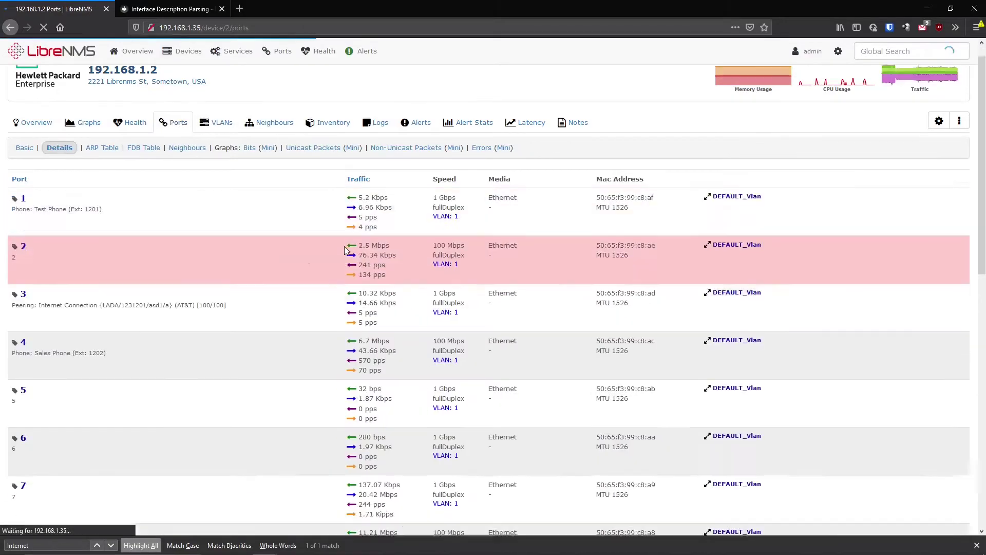
Step: Scroll through 192.168.1.2's detailed port view, then switch to Ports > All Ports
scroll(344, 246, "down", 12)
scroll(221, 451, "up", 12)
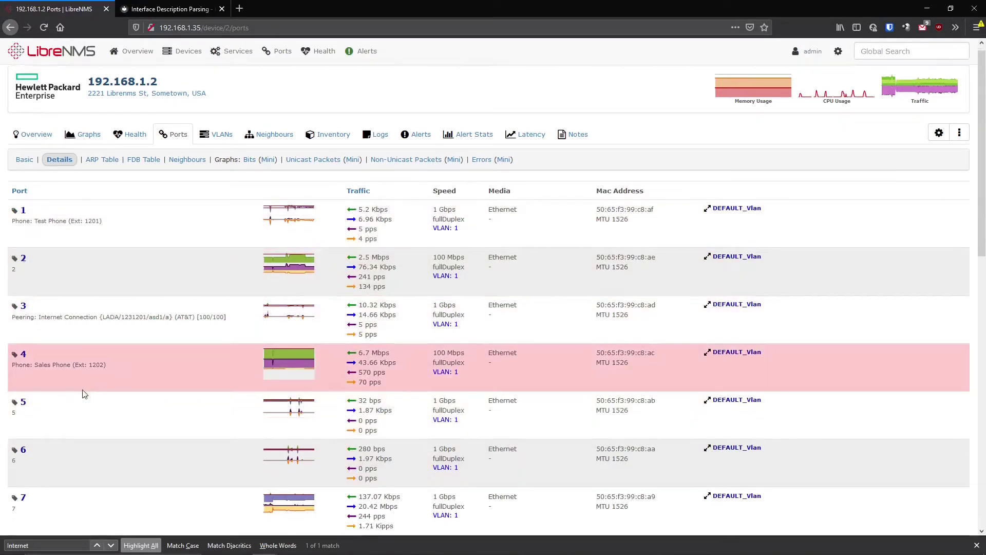
scroll(87, 391, "down", 5)
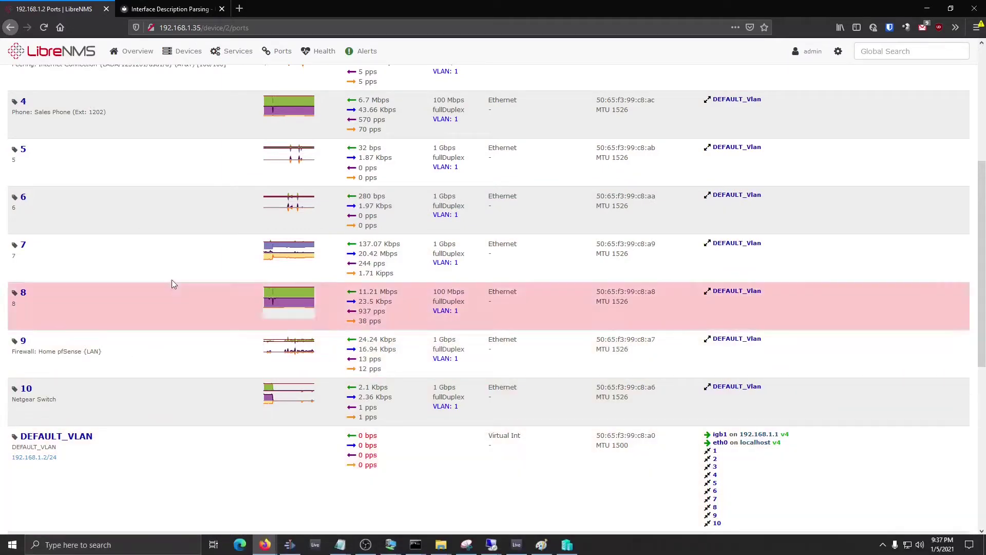
scroll(79, 157, "up", 2)
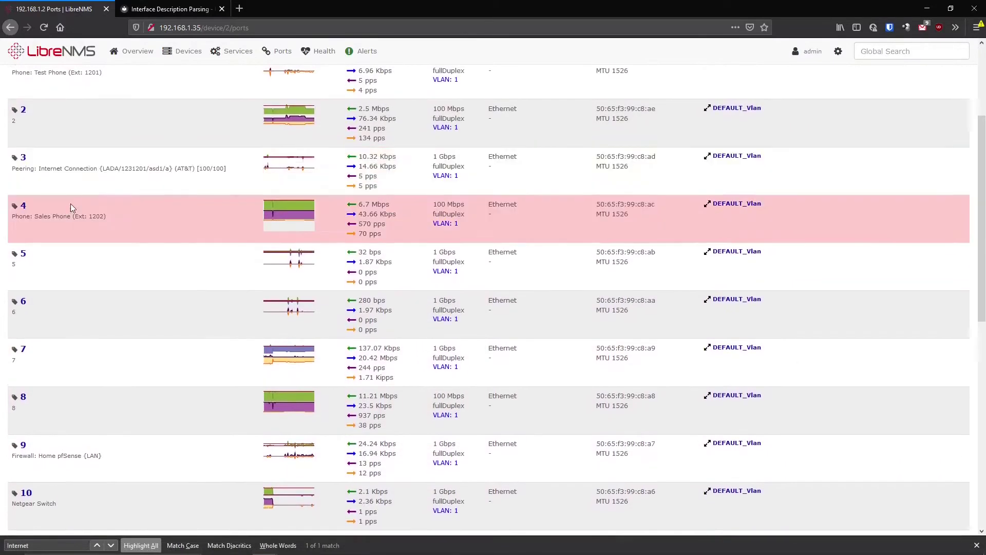
scroll(222, 245, "up", 2)
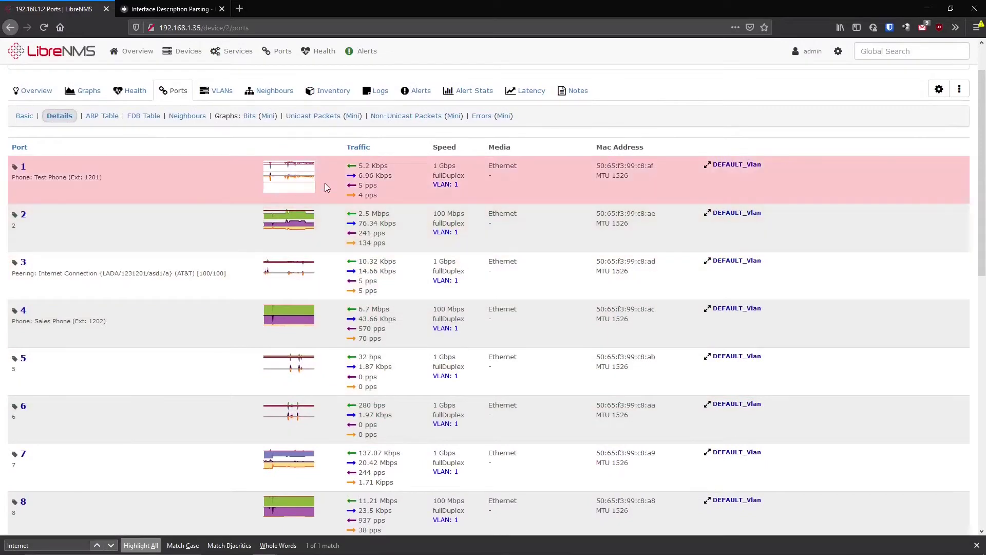
scroll(245, 357, "up", 1)
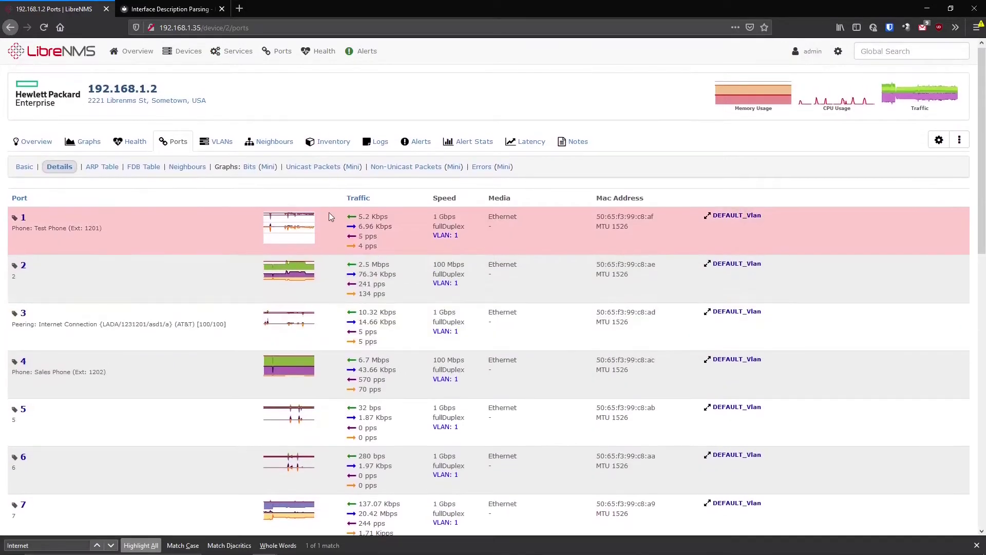
mouse_move(285, 51)
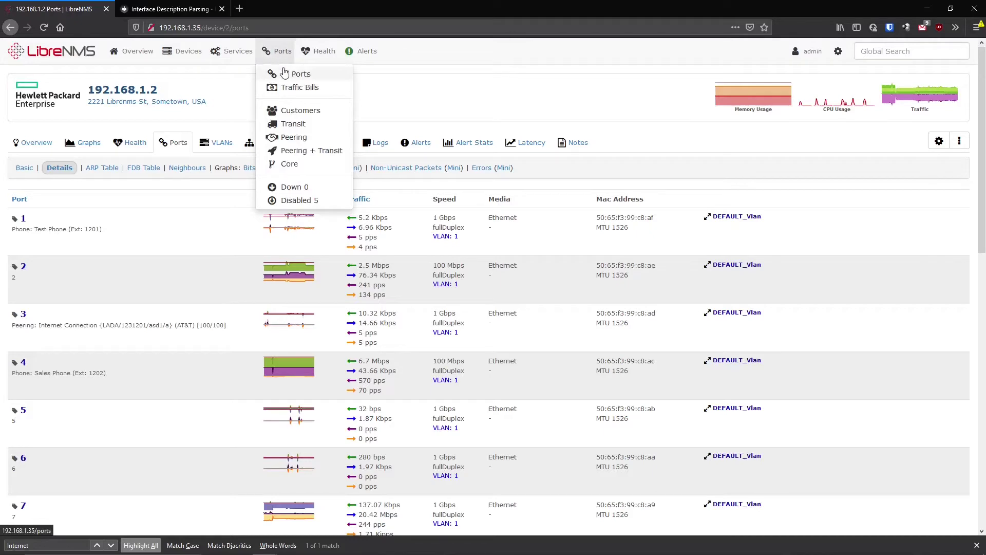
left_click(286, 75)
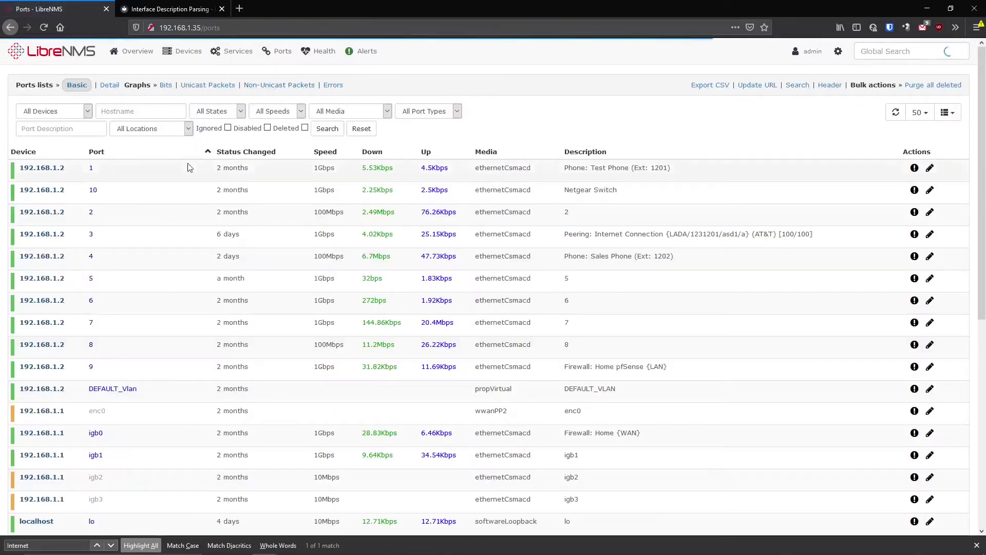
scroll(257, 227, "down", 7)
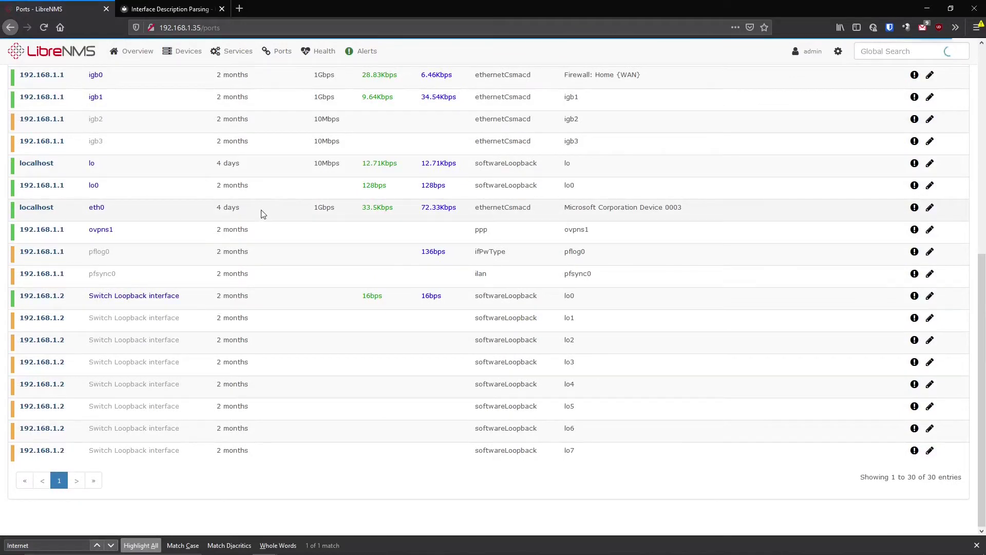
scroll(259, 216, "up", 4)
scroll(719, 369, "down", 4)
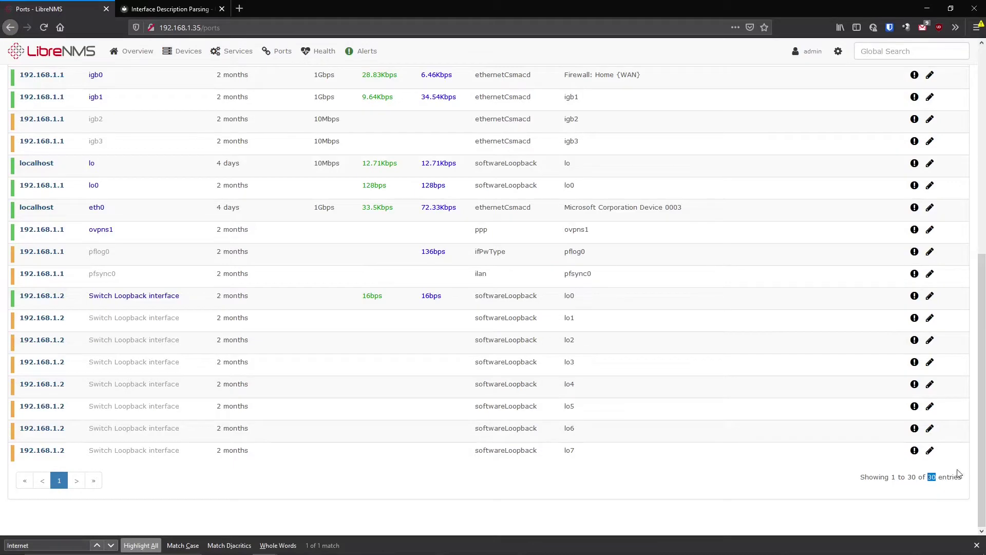
scroll(615, 169, "up", 5)
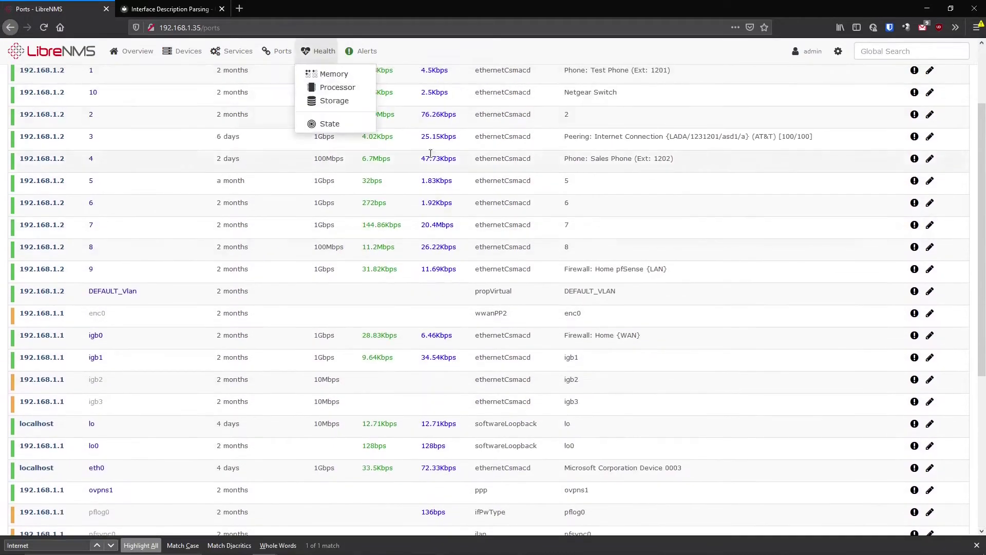
scroll(430, 153, "up", 2)
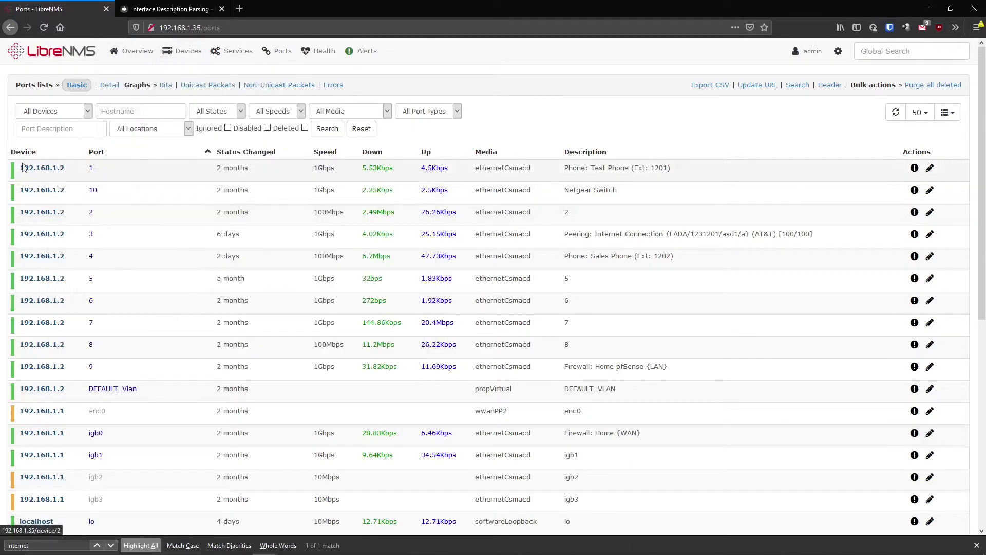
mouse_move(91, 172)
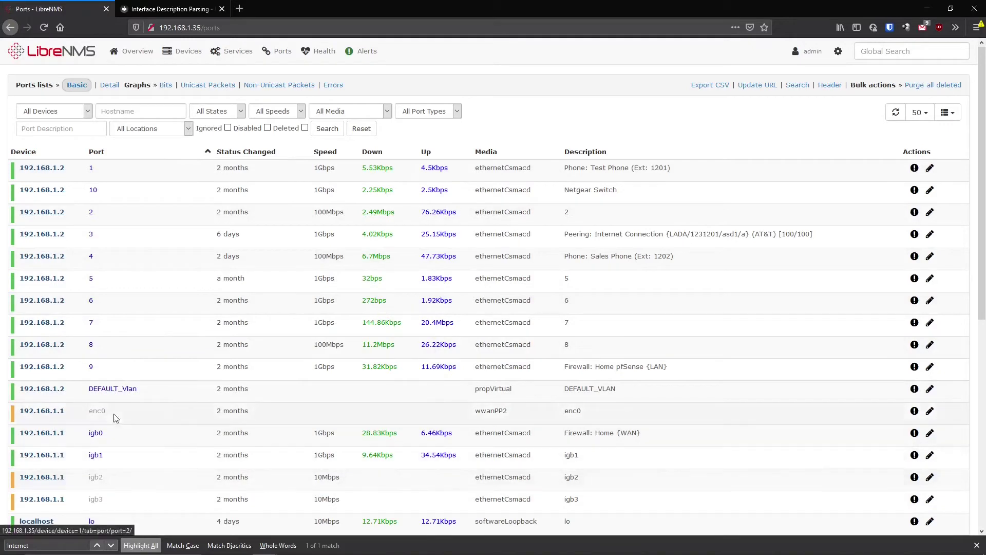
left_click(79, 116)
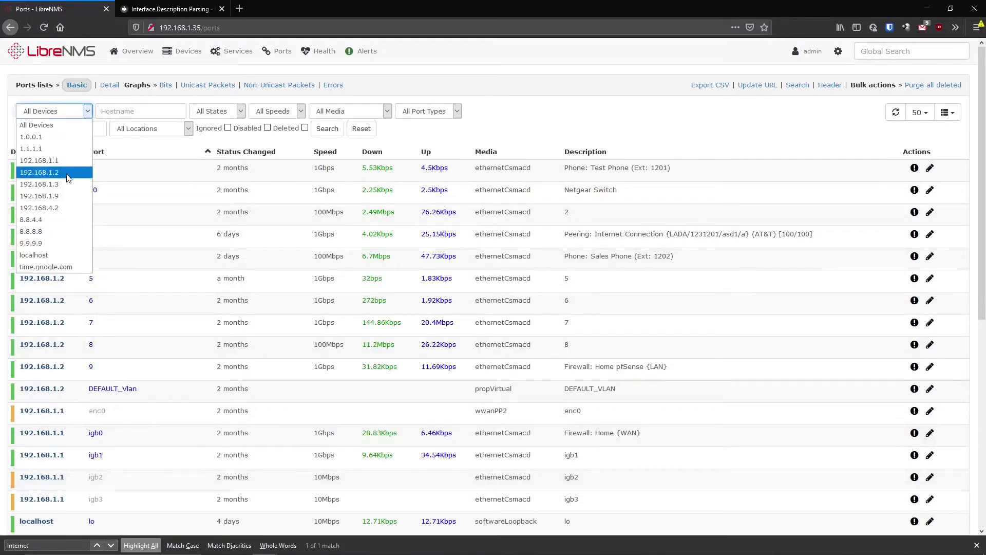
Step: Filter the ports list by device 192.168.1.2, then reset the device choice to All Devices
left_click(82, 159)
left_click(322, 133)
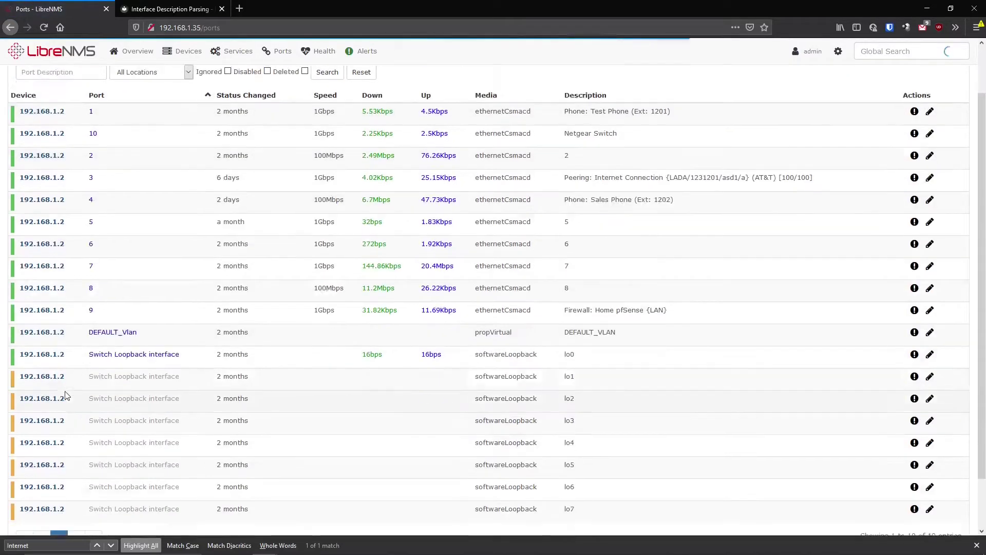
left_click(74, 120)
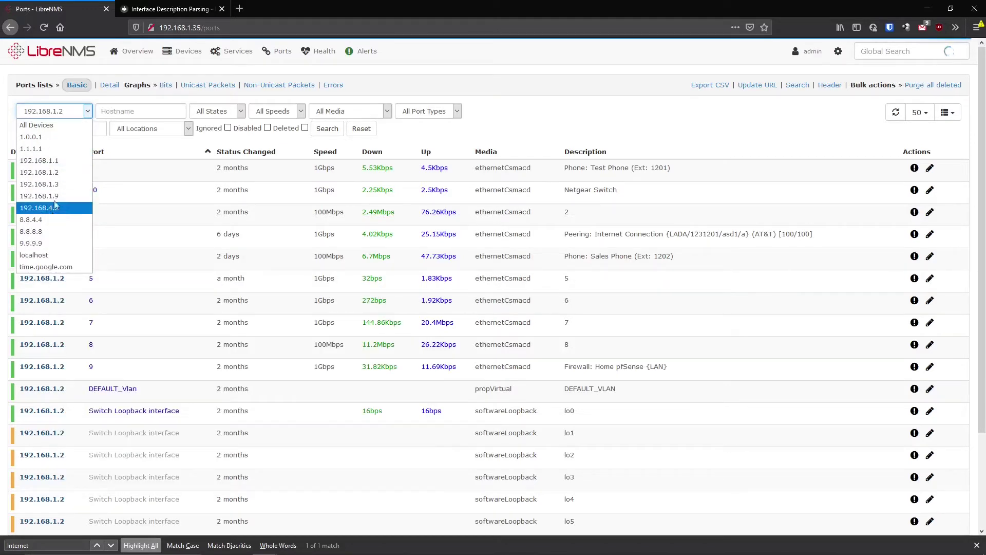
left_click(135, 112)
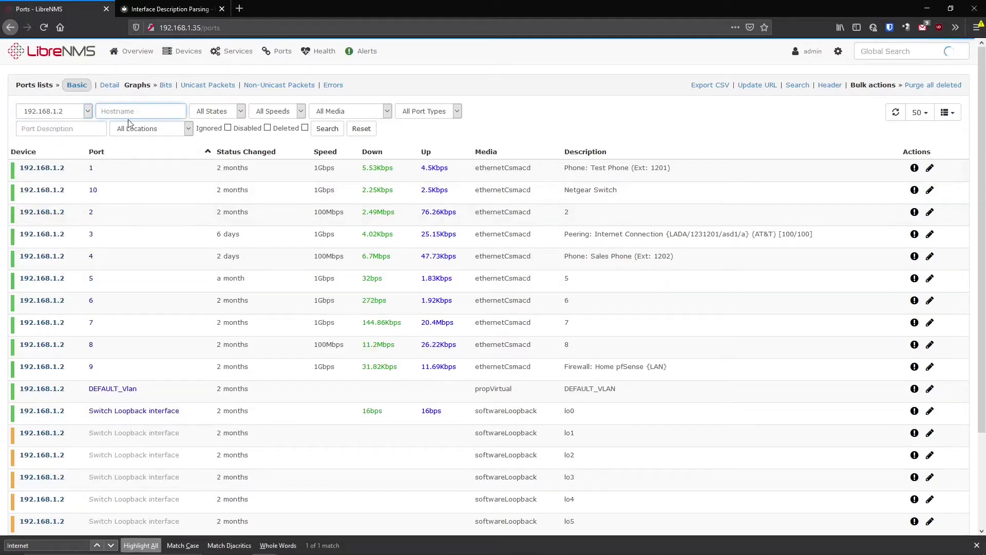
left_click(85, 111)
left_click(41, 124)
Step: Filter the ports list by hostname 192.168.1.2
left_click(135, 117)
type("192.168.1.2")
key("Return")
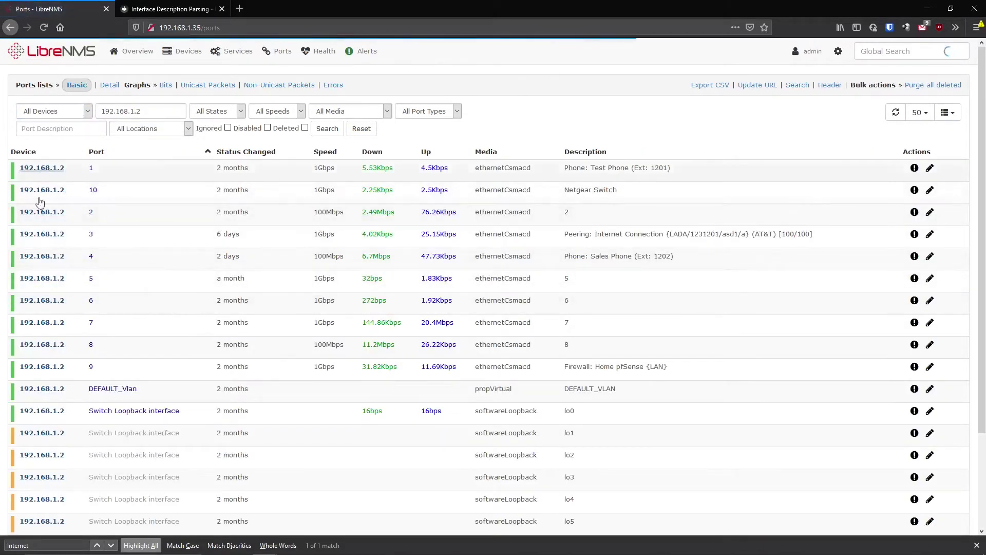
left_click(273, 112)
Step: Filter the ports to 100 Mbps speed and choose ethernetCsmacd media
left_click(271, 155)
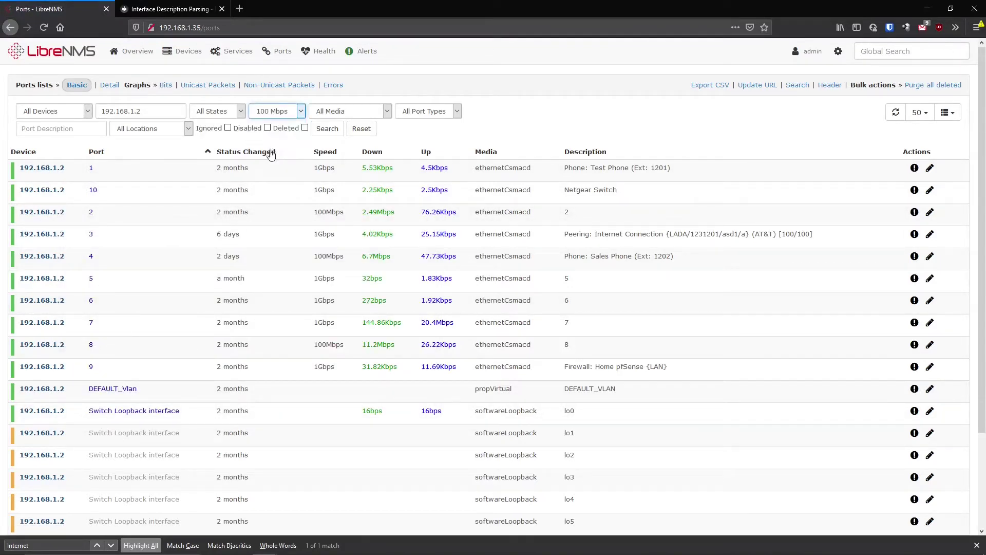
left_click(322, 129)
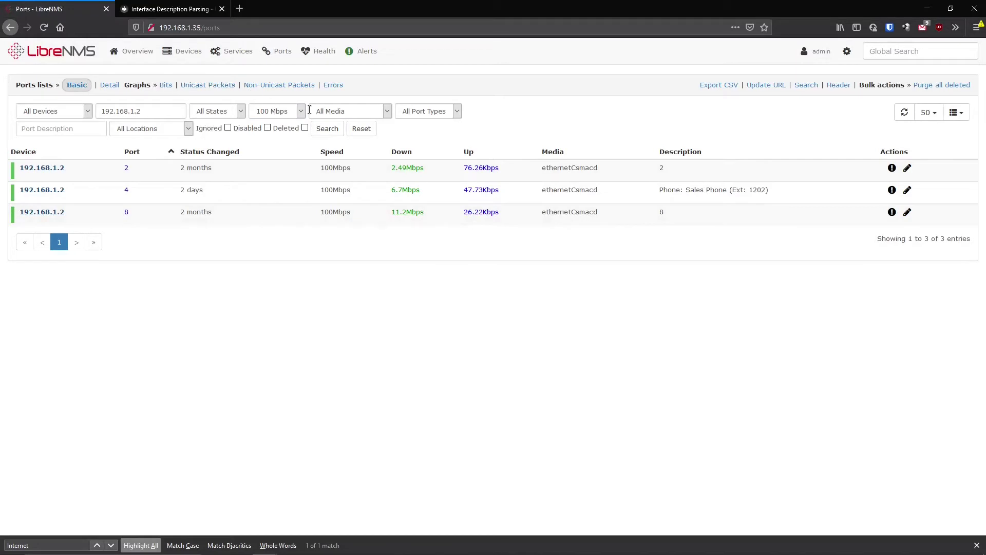
left_click(226, 116)
left_click(225, 112)
left_click(225, 112)
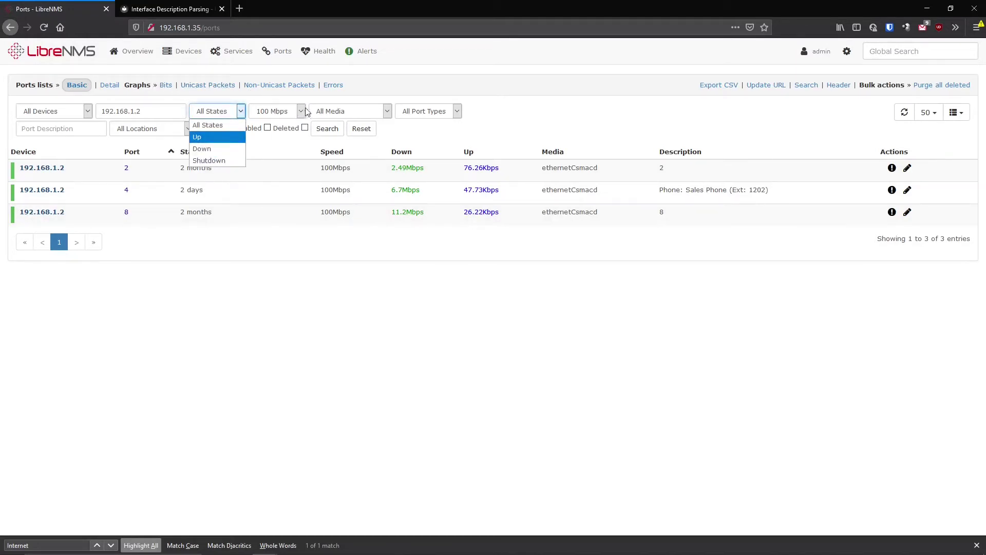
left_click(331, 113)
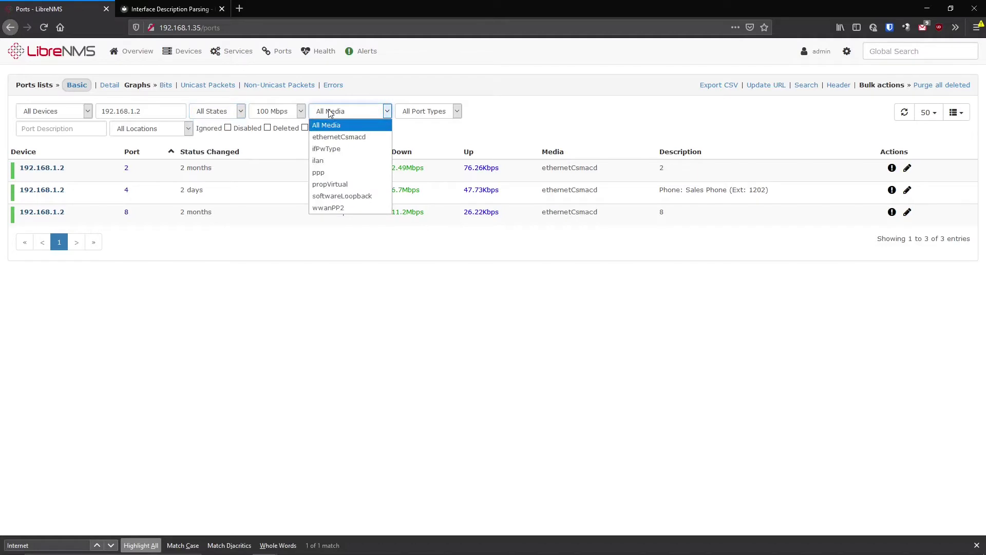
left_click(337, 137)
Step: Set Speed back to All Speeds and Media to All Media, clearing the filters
left_click(275, 111)
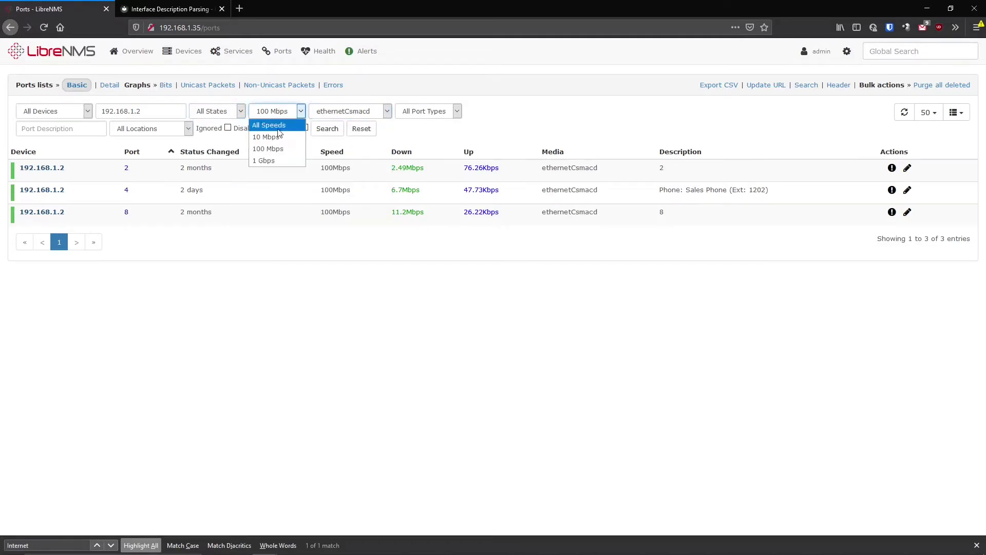
left_click(271, 124)
left_click(347, 111)
left_click(334, 125)
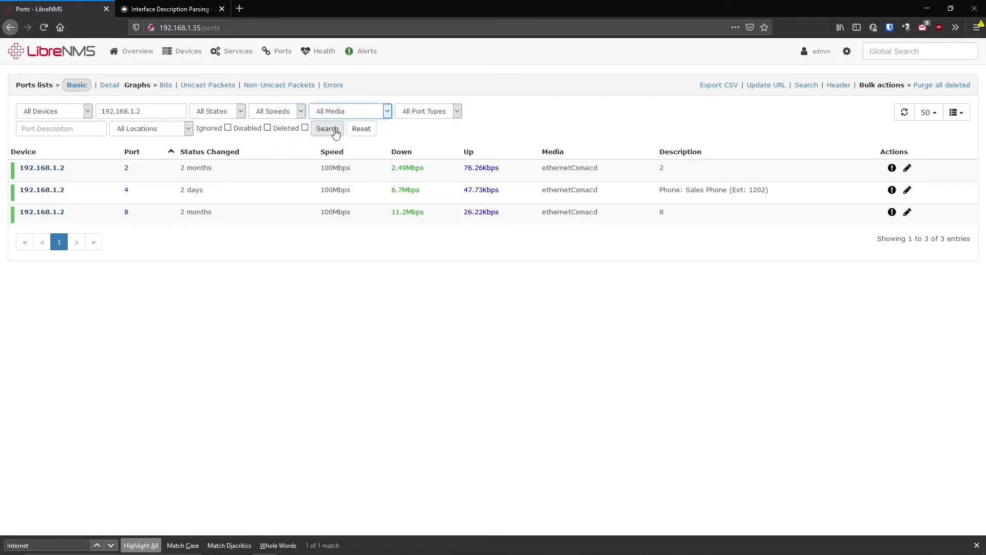
left_click(363, 130)
Step: Filter ports to hostname 192.168.1.2 with ethernetCsmacd media, leaving 10 ports
left_click(138, 109)
type("192.")
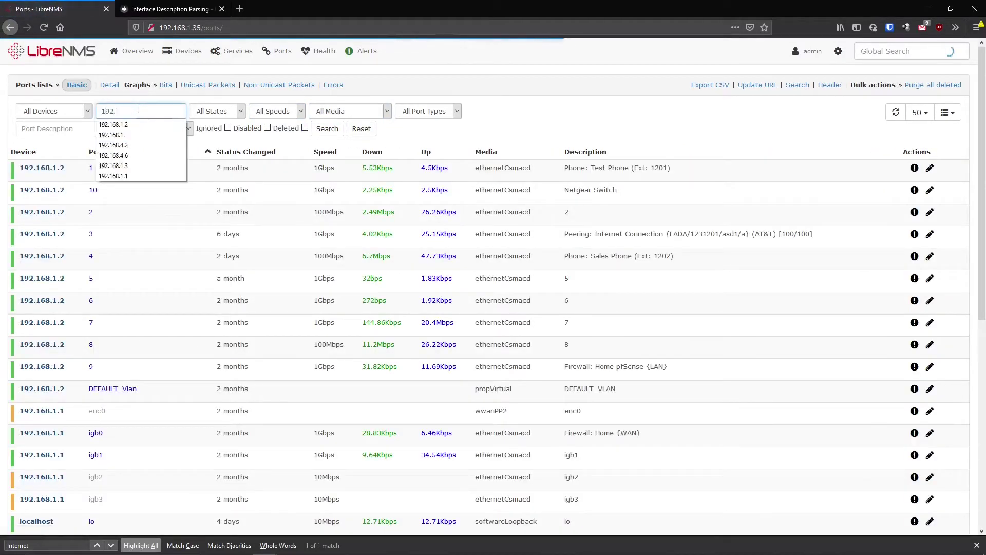
type("168.1.2")
key("Return")
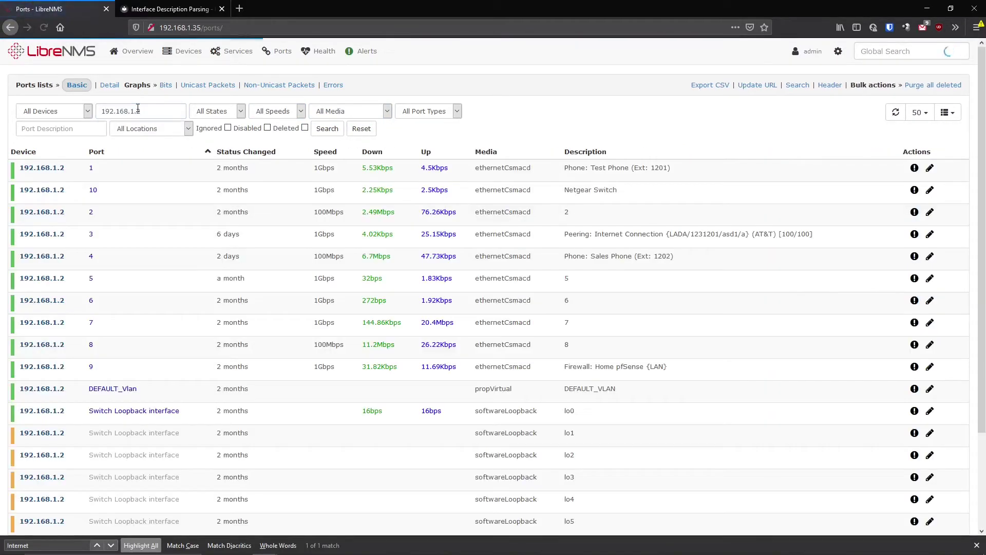
left_click(339, 111)
left_click(341, 136)
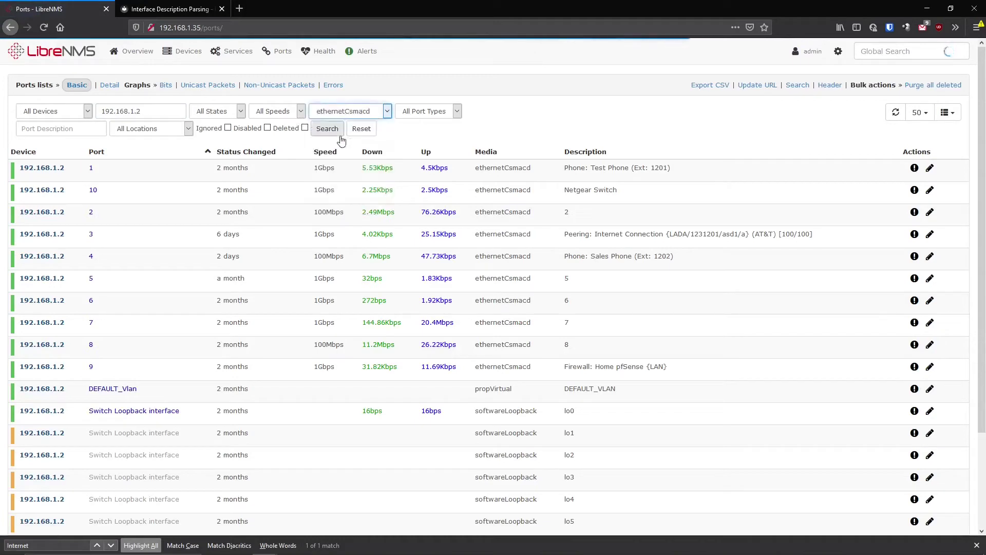
scroll(509, 365, "down", 2)
scroll(510, 364, "down", 1)
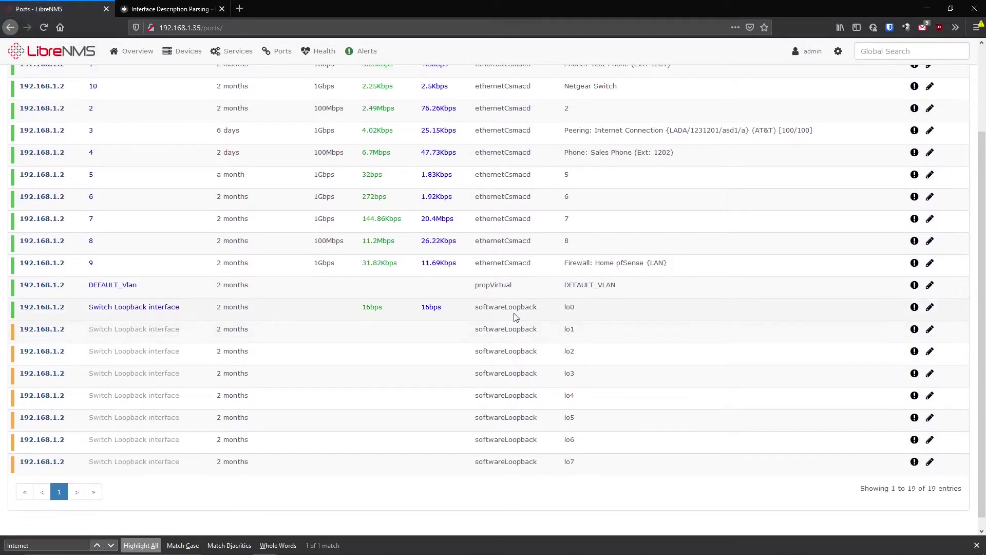
scroll(525, 297, "up", 2)
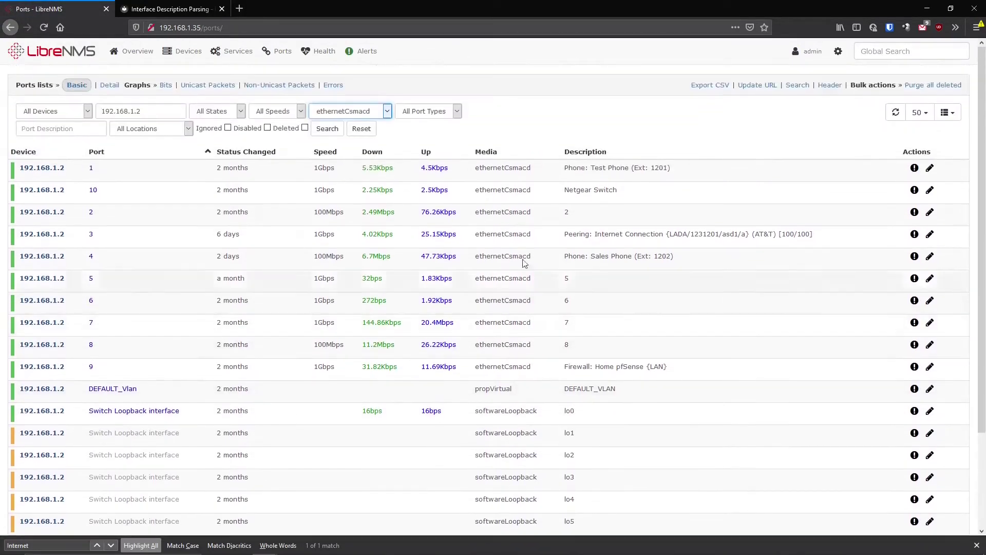
left_click(337, 132)
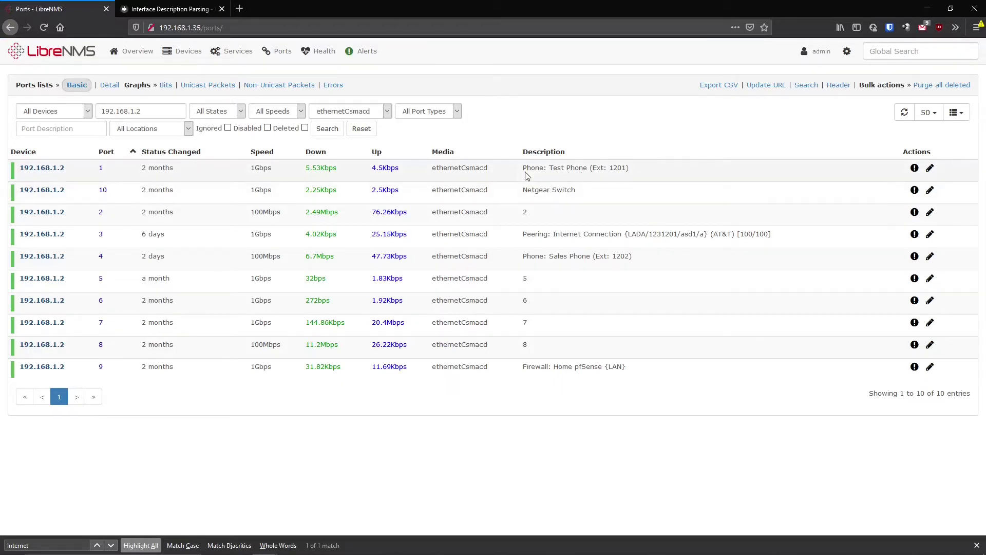
Step: Highlight the 'Phone: Test Phone' and 'Netgear Switch' port descriptions
left_click_drag(528, 171, 613, 175)
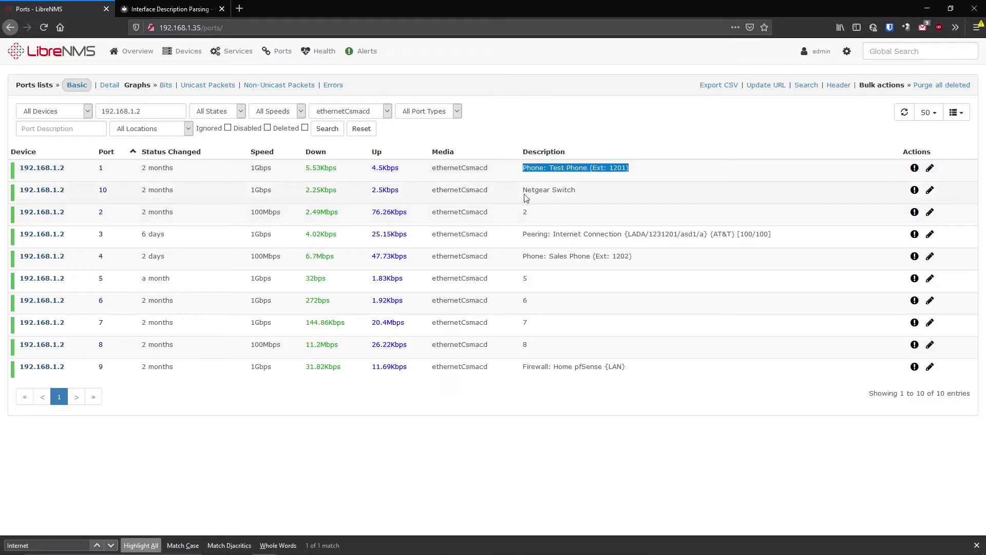
left_click_drag(524, 192, 593, 193)
left_click(593, 192)
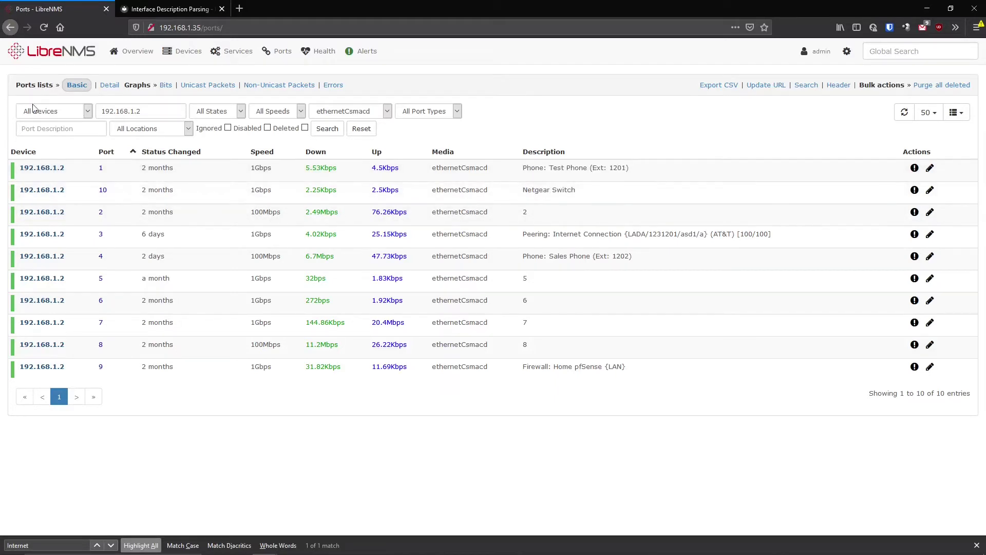
left_click(177, 129)
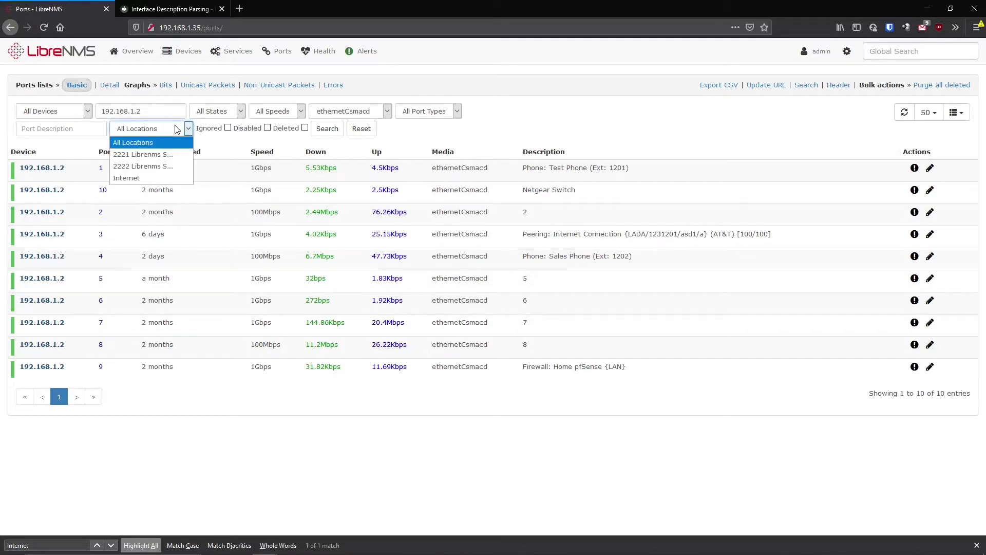
Step: Clear the port filters and reload the full All Ports list
left_click(151, 154)
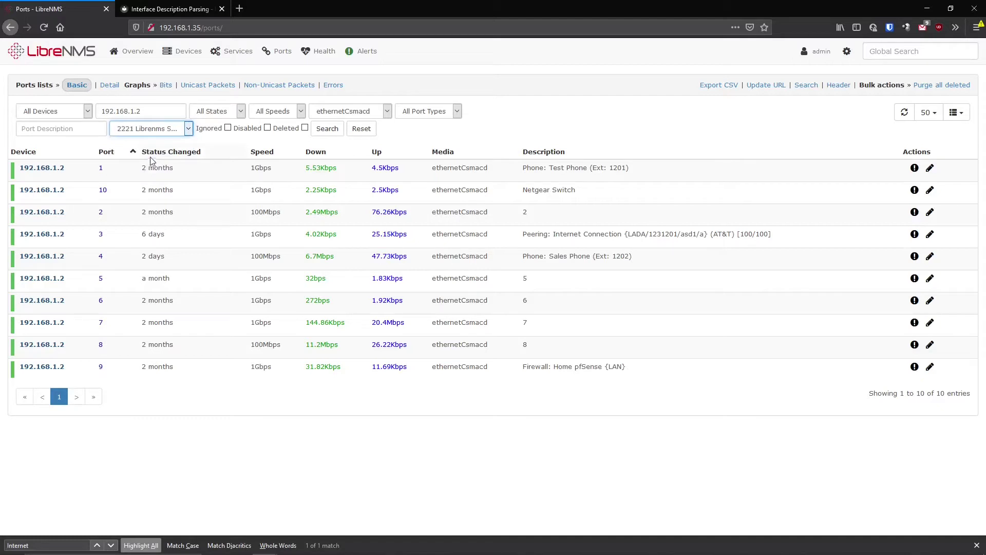
left_click(364, 130)
left_click(127, 129)
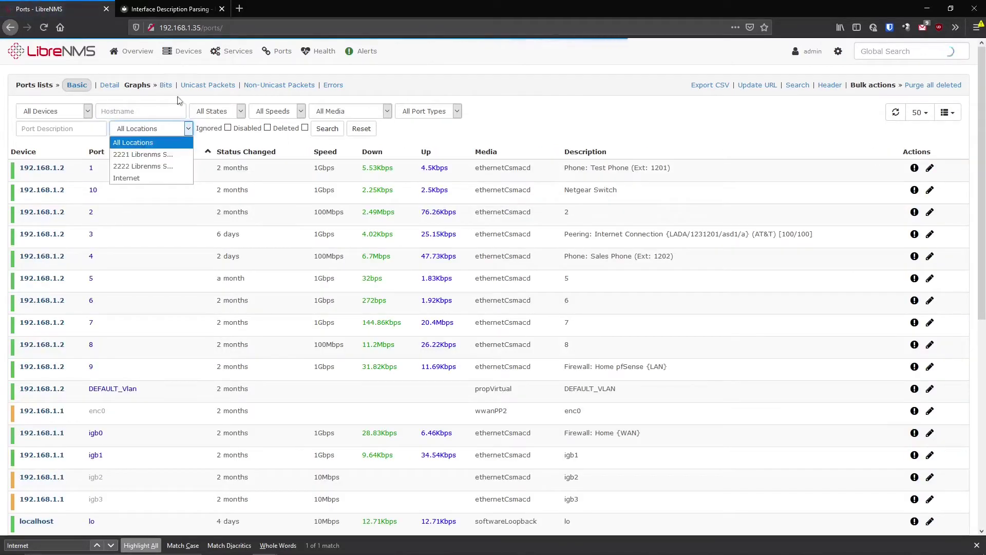
mouse_move(280, 51)
left_click(287, 72)
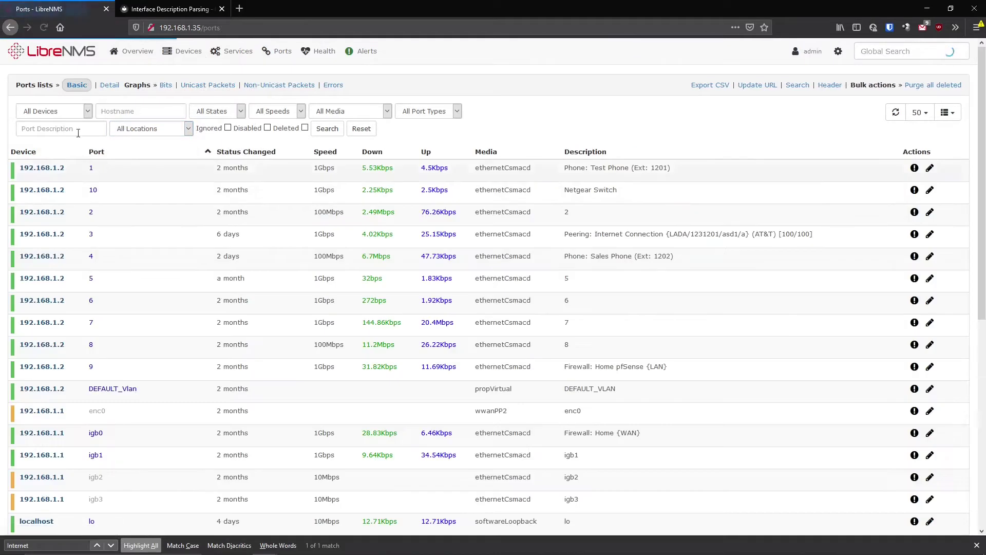
scroll(94, 363, "down", 6)
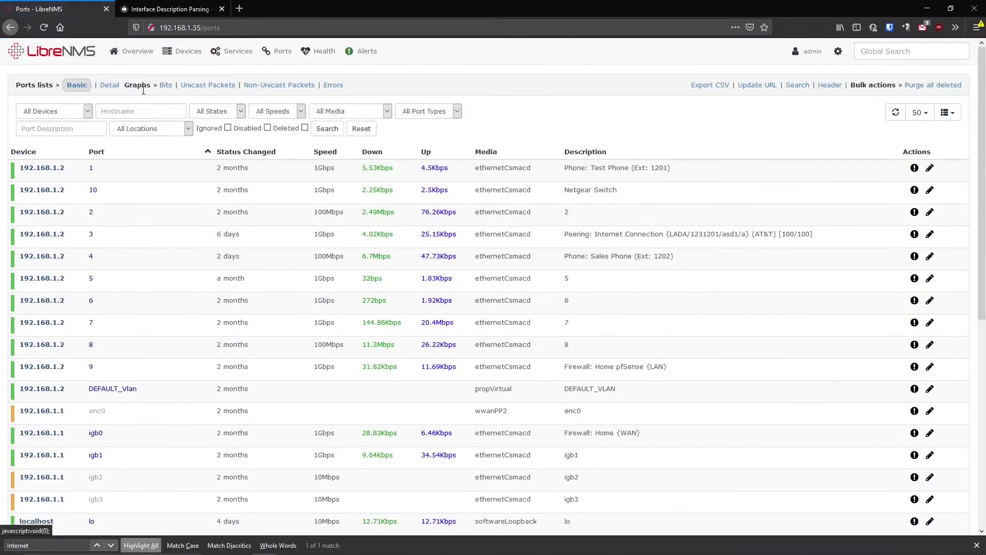
Step: Filter the ports list to the 2221 location
left_click(147, 128)
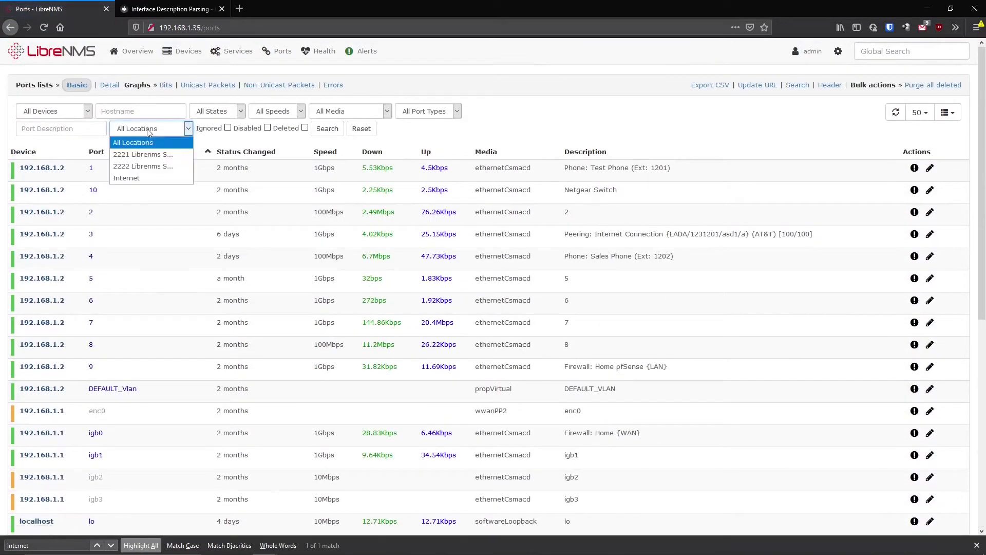
left_click(154, 155)
left_click(315, 130)
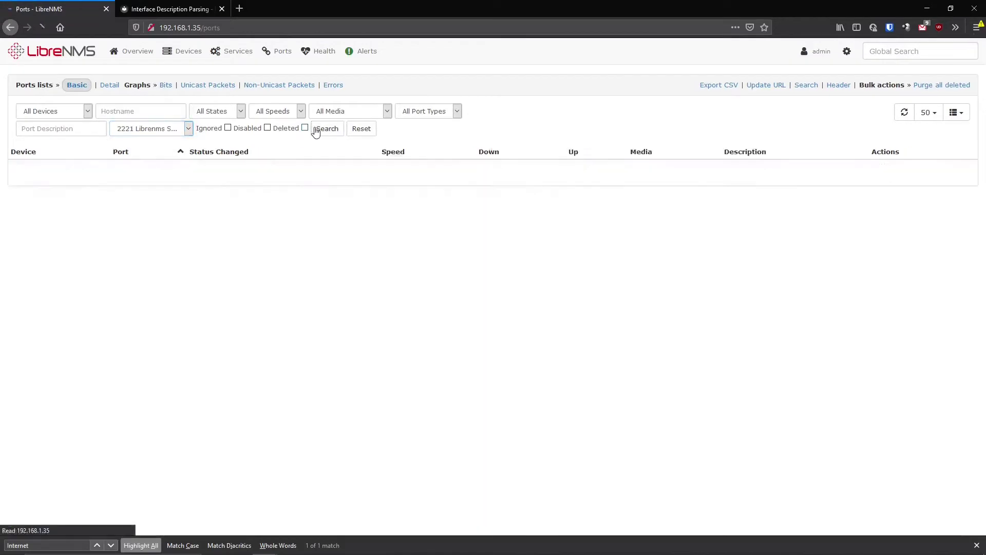
scroll(103, 165, "down", 3)
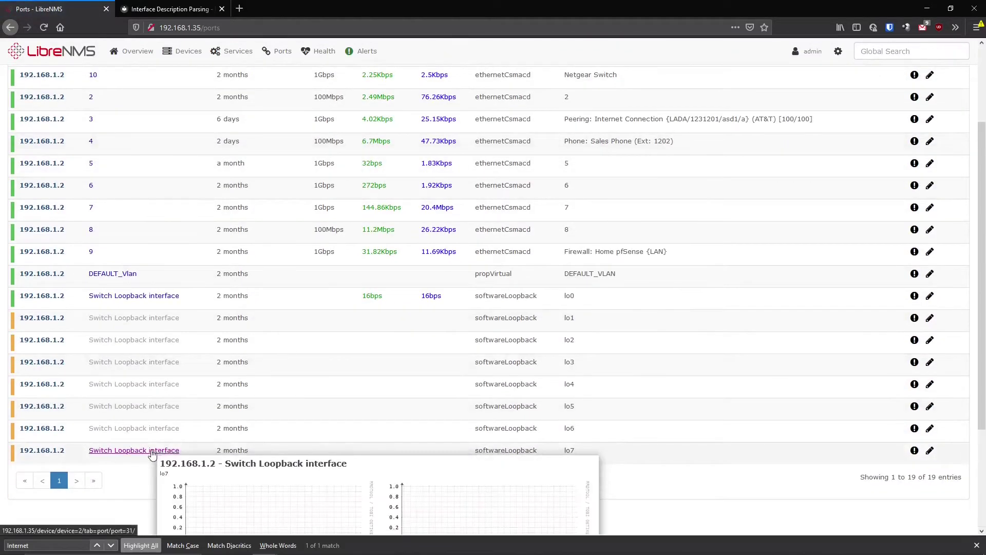
scroll(153, 454, "up", 3)
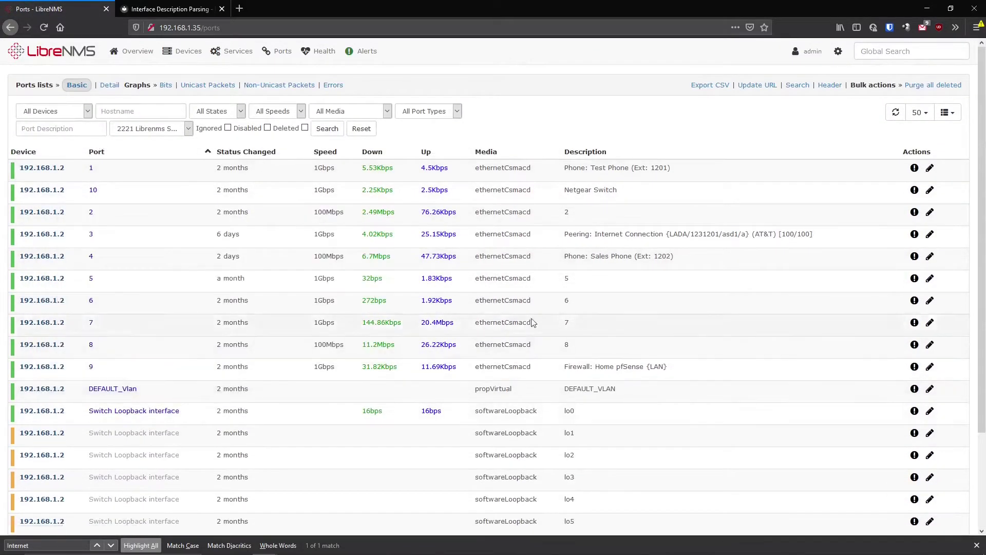
Step: Switch the location filter to 2222 and search again
left_click(172, 129)
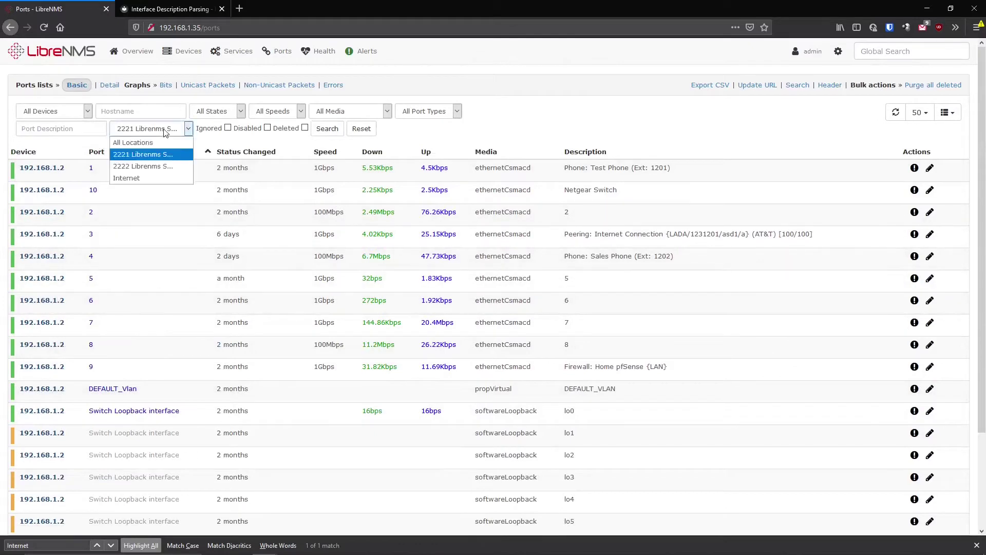
left_click(143, 167)
left_click(327, 129)
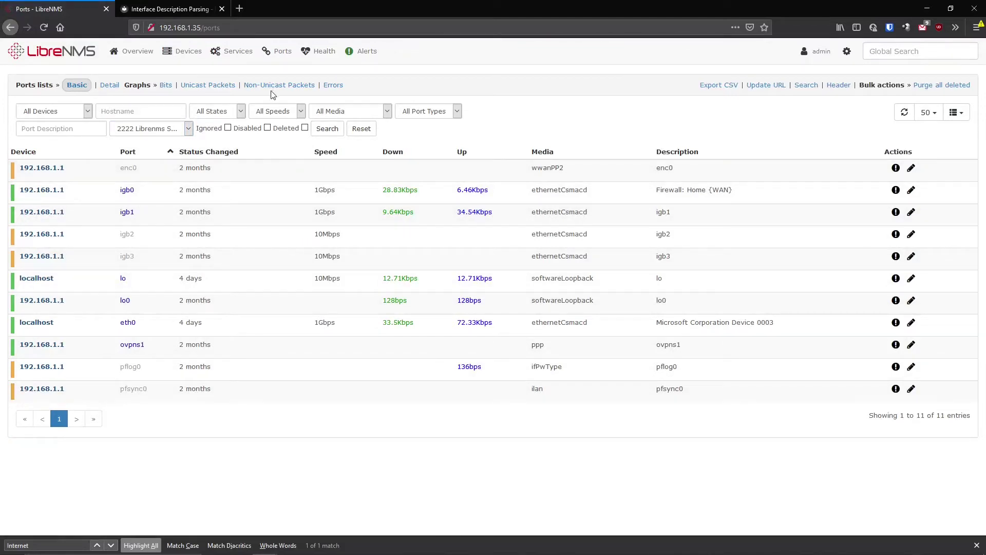
Step: Show only 100 Mbps ports at location 2221, then reset Speed to All Speeds
left_click(147, 128)
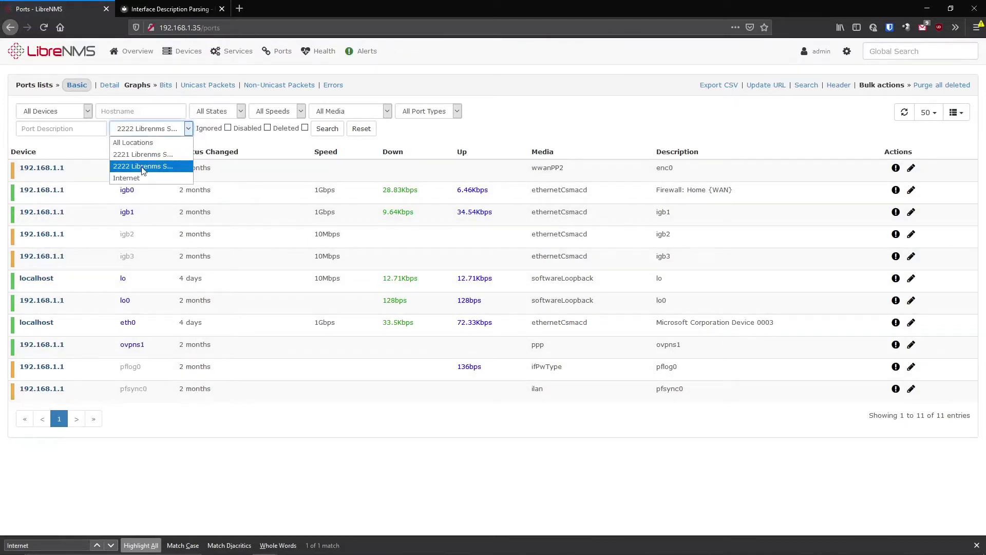
left_click(142, 154)
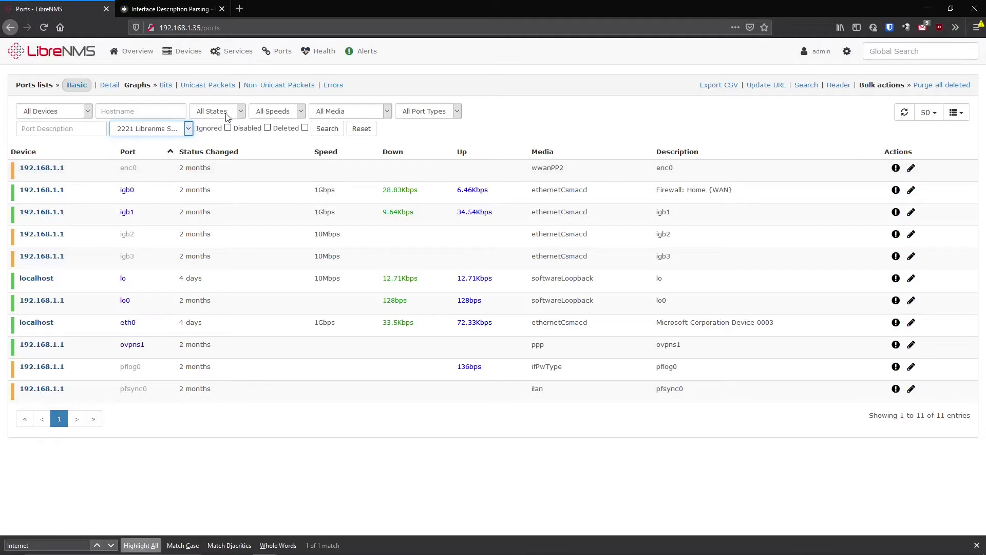
left_click(296, 113)
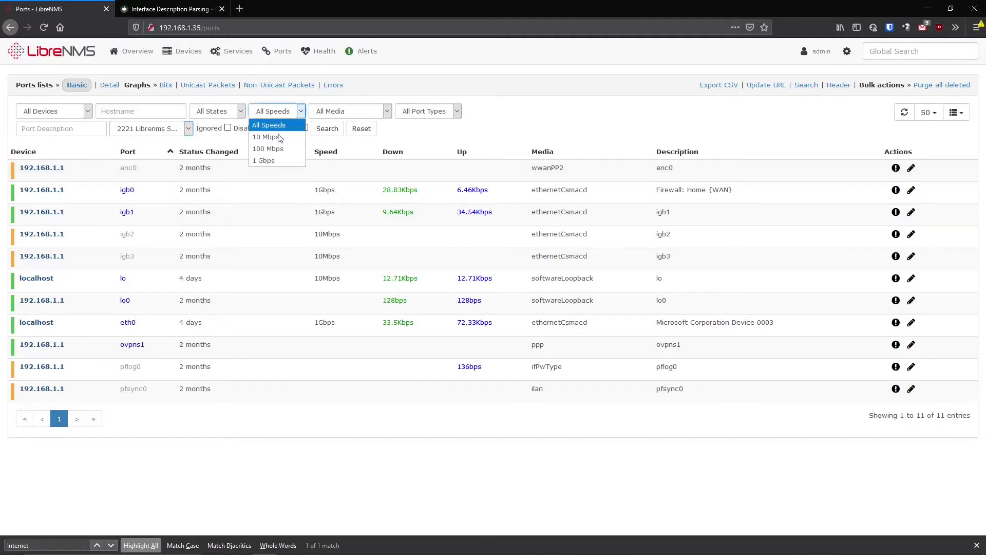
left_click(279, 149)
left_click(327, 128)
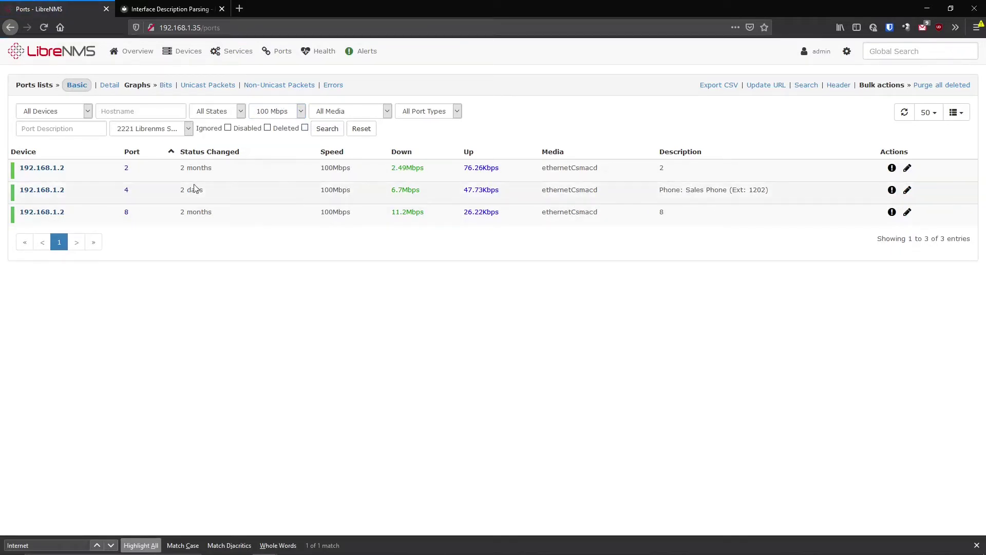
left_click(296, 110)
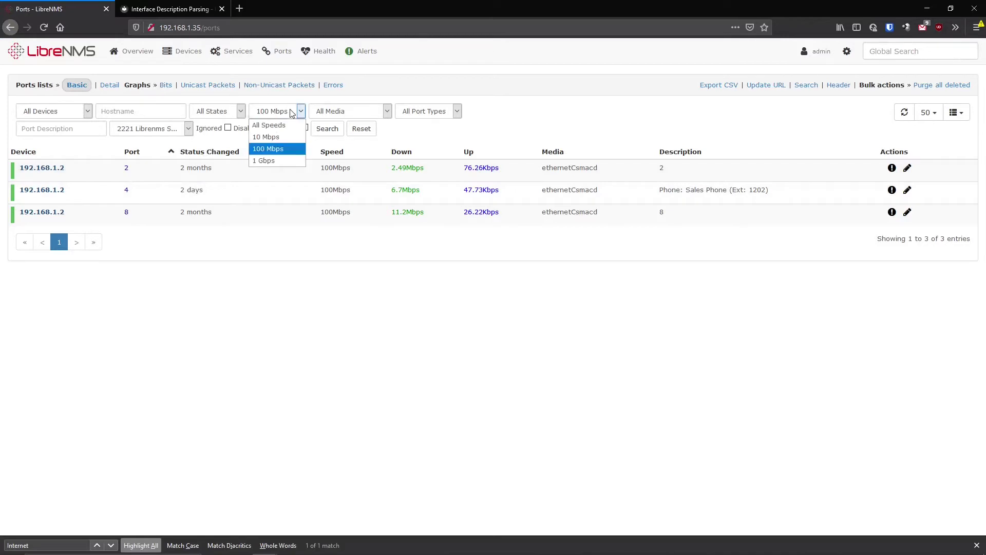
left_click(274, 125)
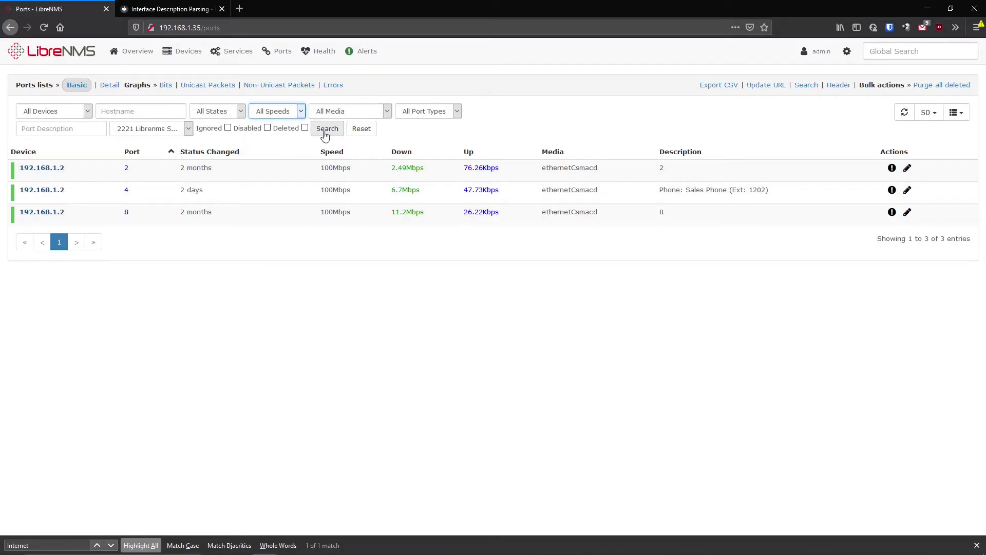
left_click(147, 130)
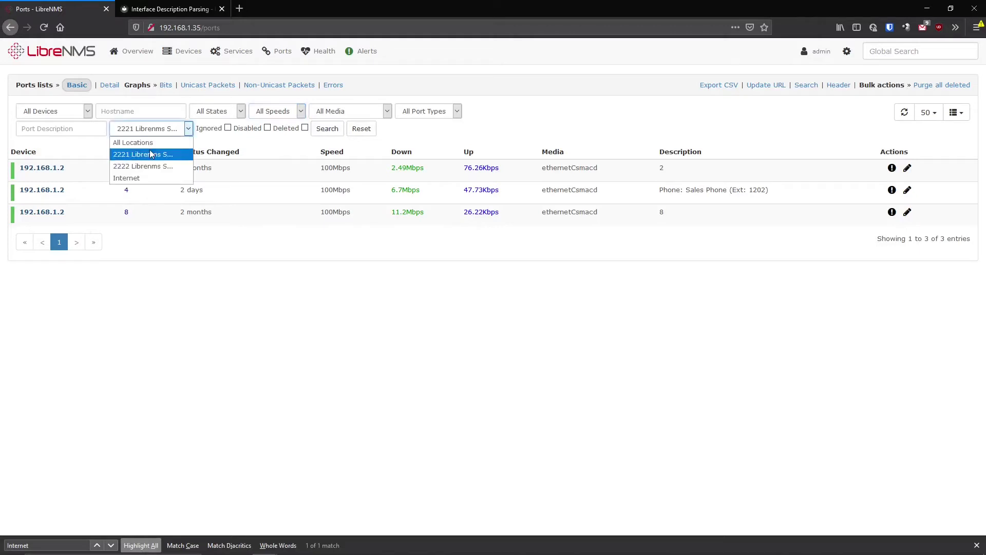
left_click(149, 154)
left_click(152, 130)
left_click(154, 145)
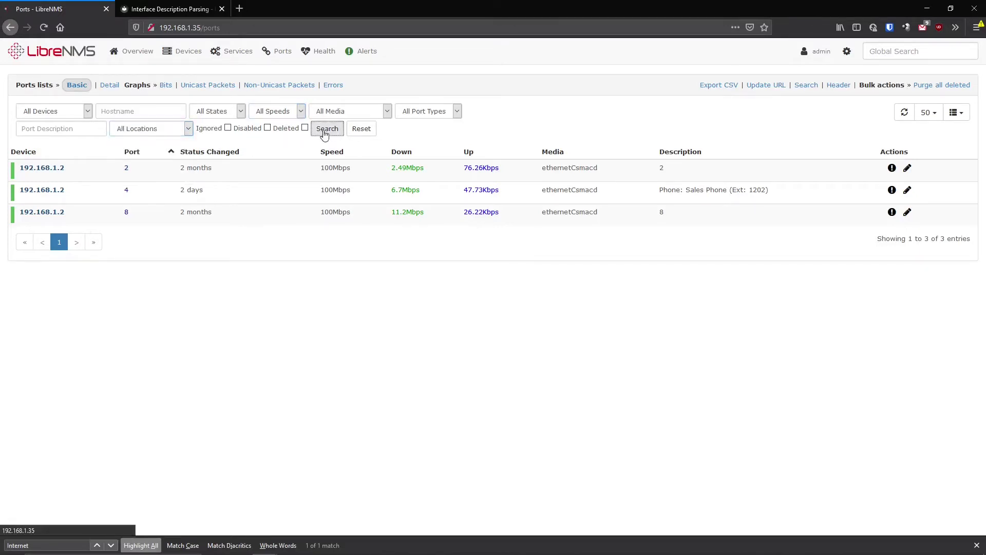
left_click(321, 134)
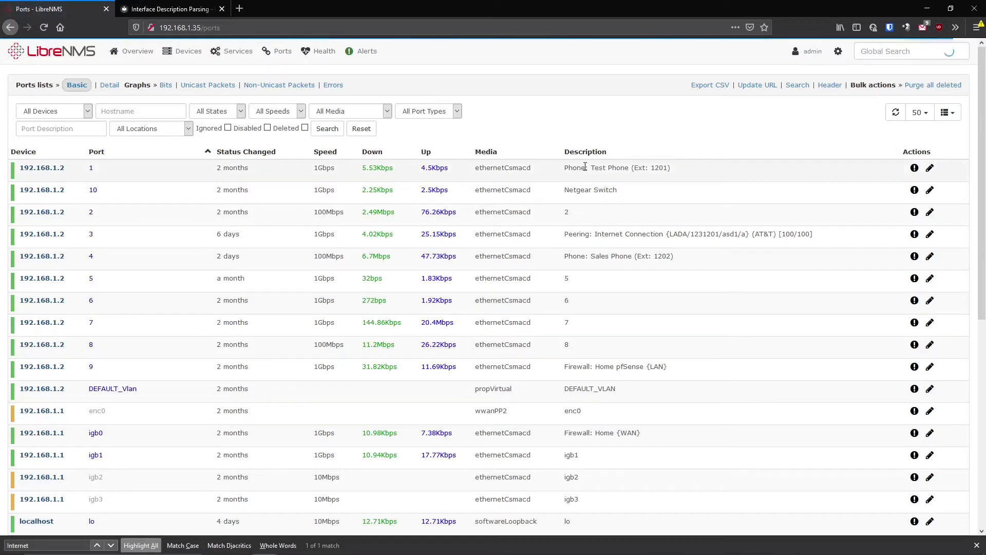
left_click_drag(584, 170, 567, 170)
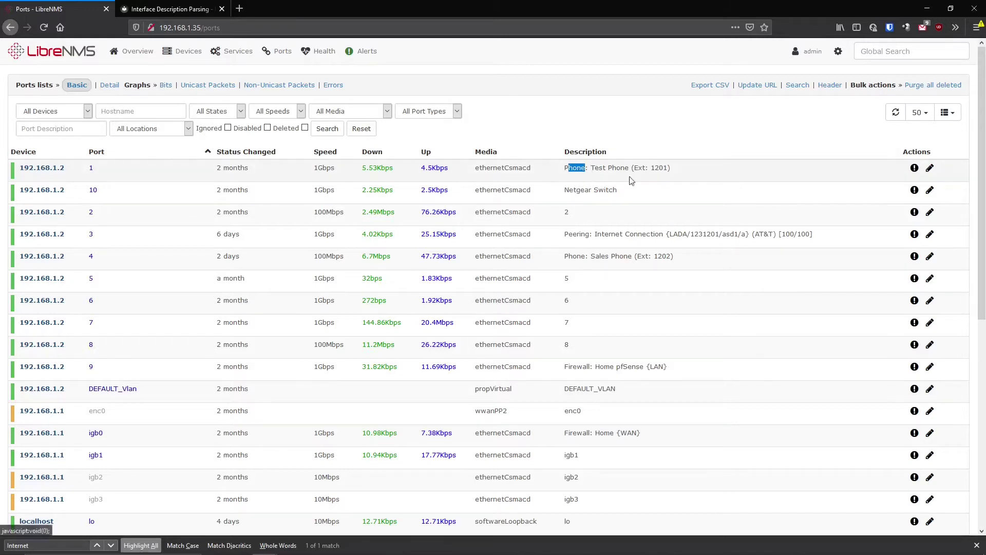
left_click(572, 176)
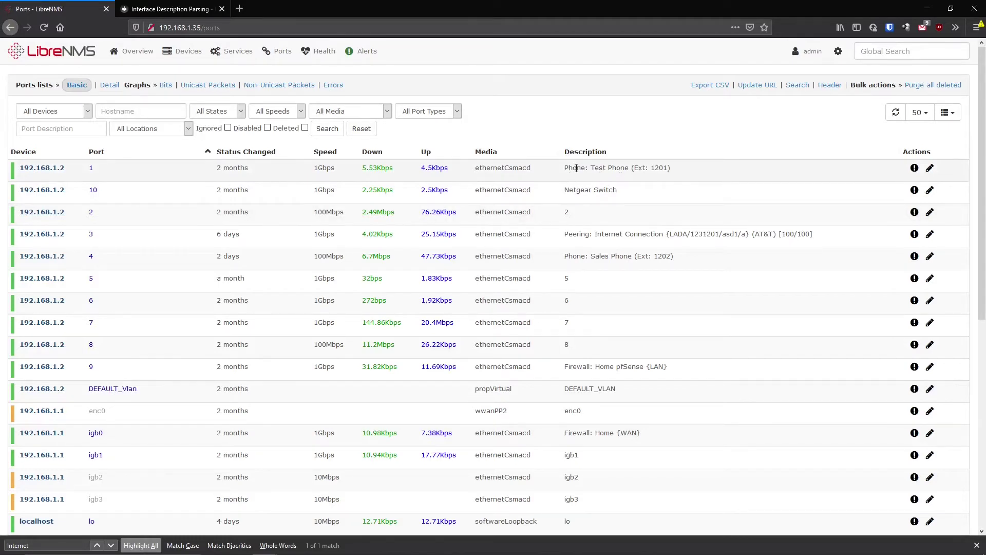
left_click_drag(586, 169, 684, 171)
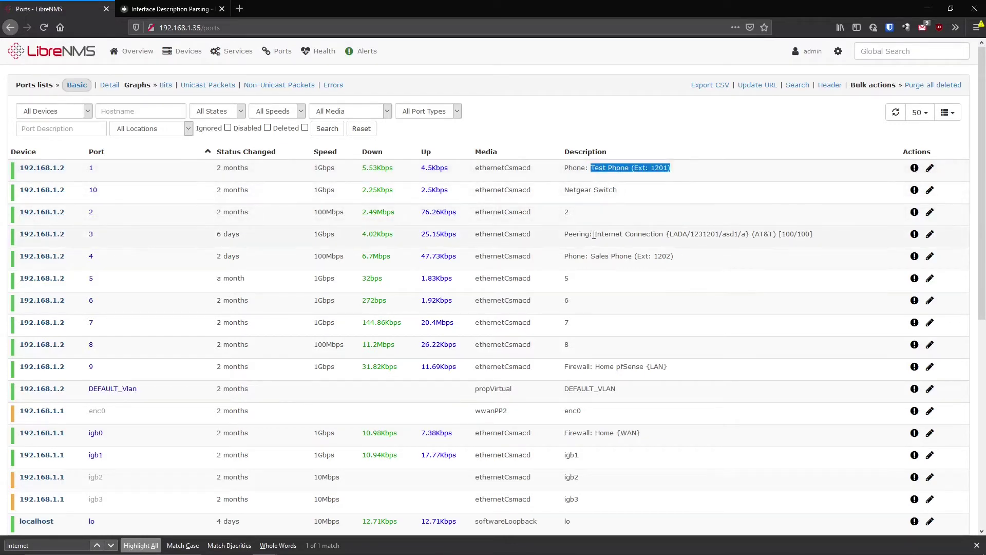
left_click_drag(595, 235, 822, 240)
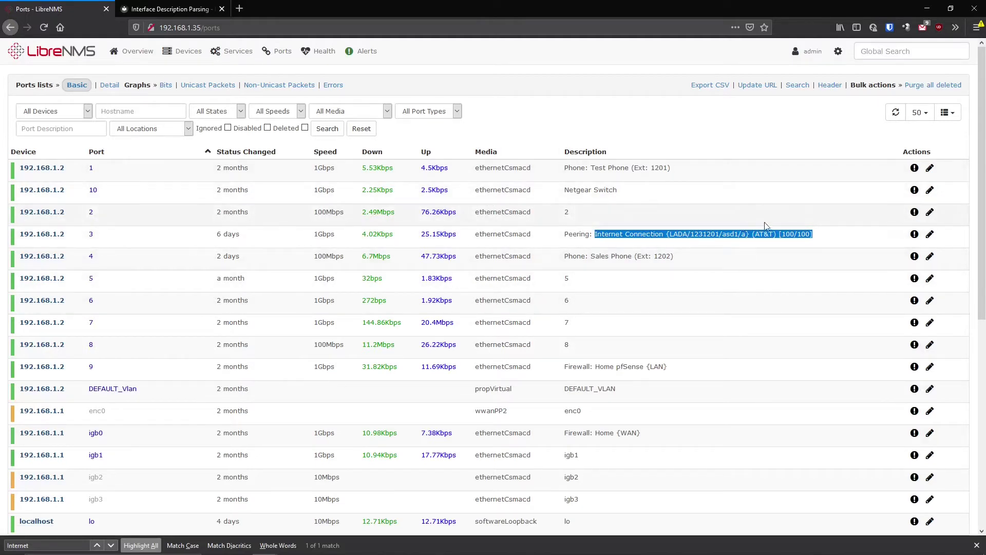
left_click_drag(832, 235, 587, 232)
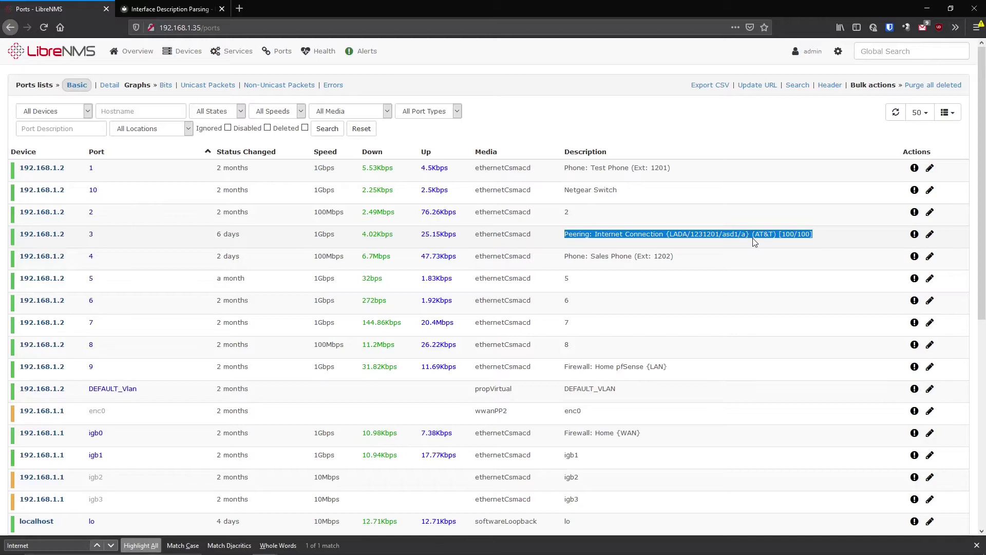
left_click(682, 242)
left_click_drag(667, 235, 570, 235)
left_click(570, 236)
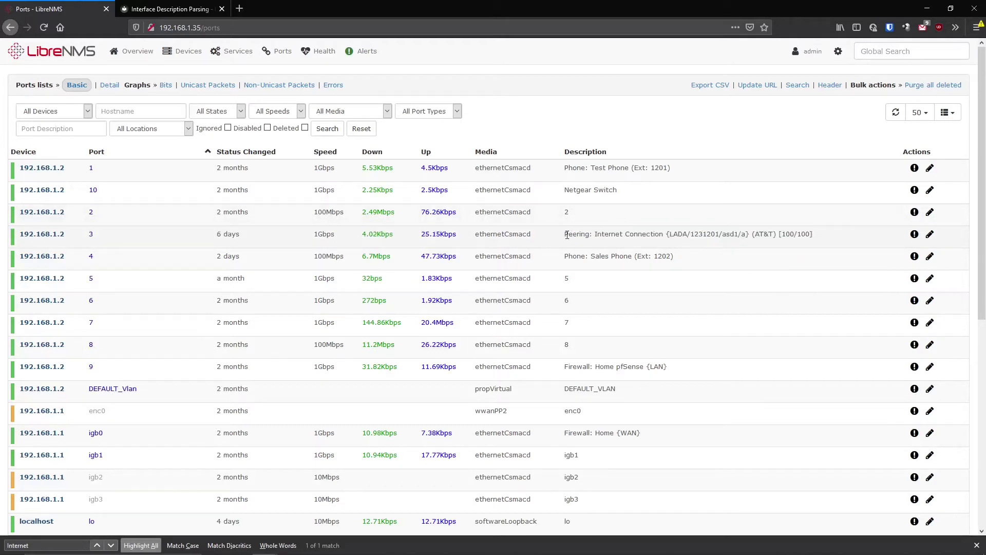
left_click_drag(569, 232, 651, 232)
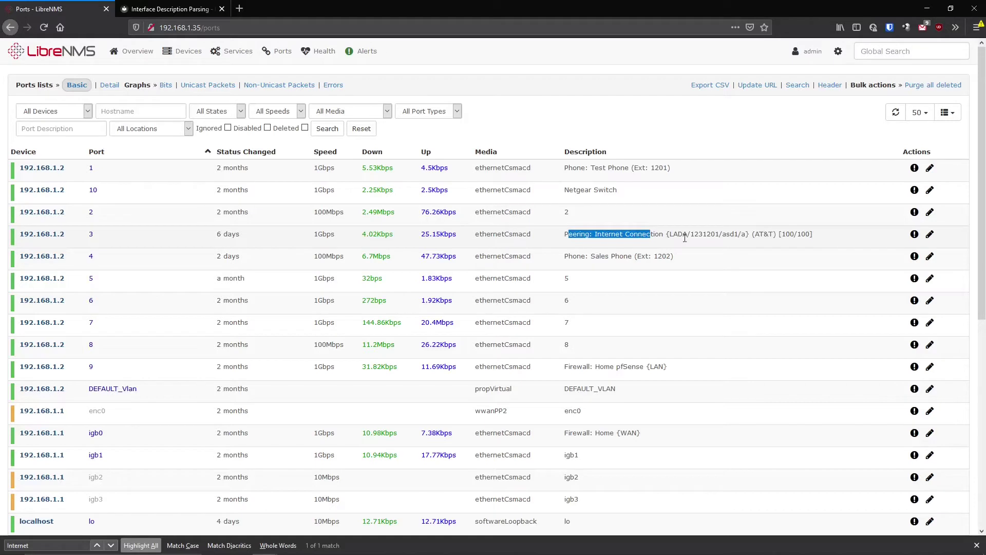
left_click(667, 233)
mouse_move(668, 234)
left_mouse_down()
mouse_move(749, 233)
mouse_move(670, 235)
left_mouse_up()
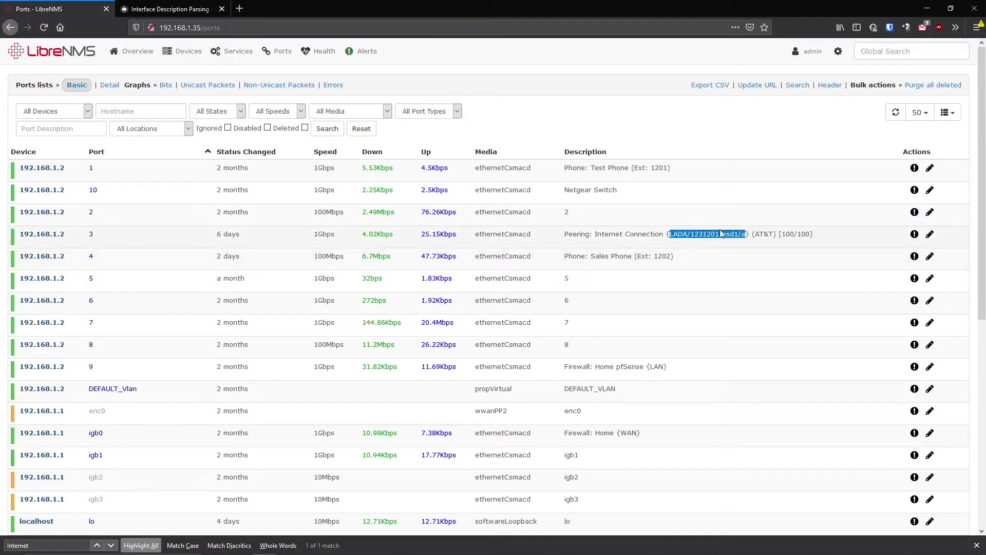
left_click_drag(756, 235, 774, 235)
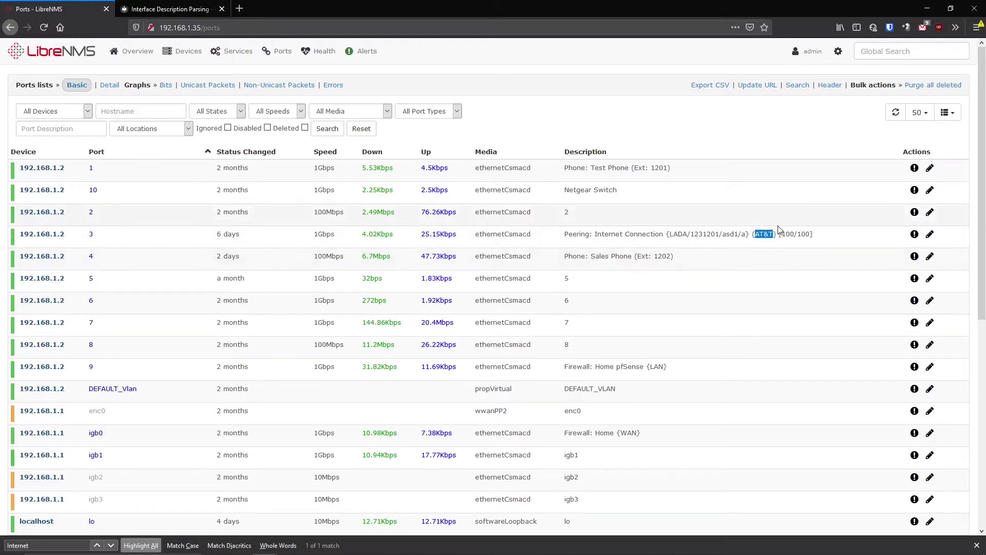
left_click(785, 233)
left_click_drag(784, 233, 813, 230)
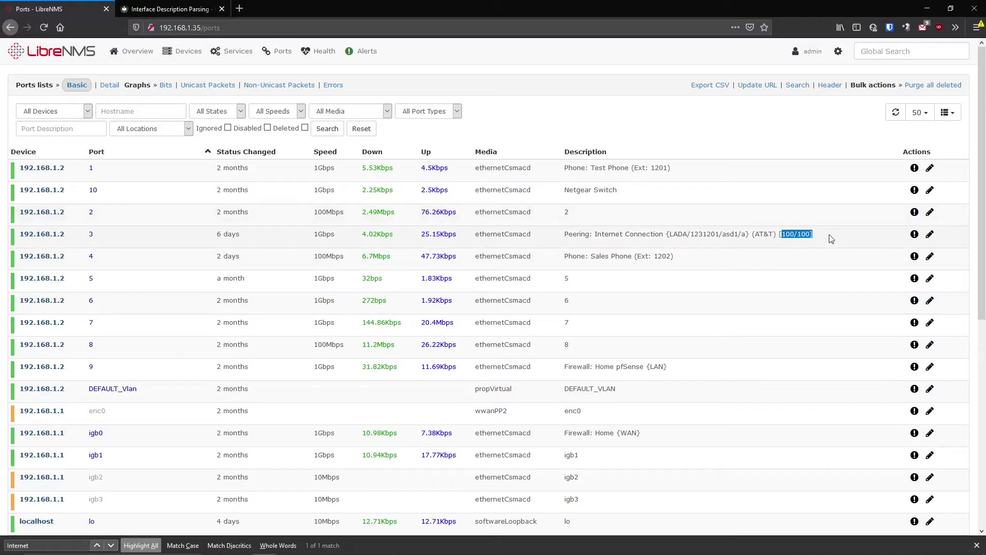
left_click_drag(831, 238, 575, 244)
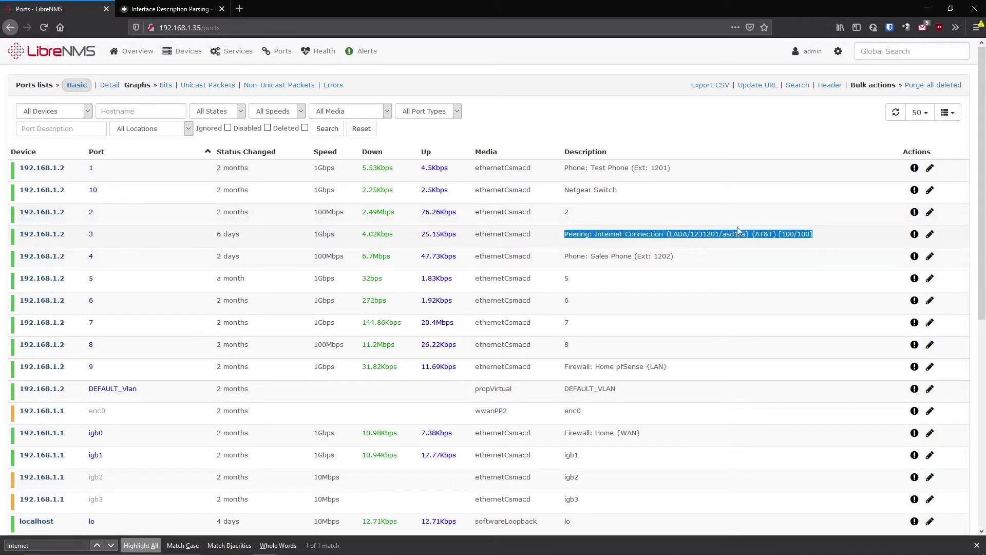
left_click(586, 238)
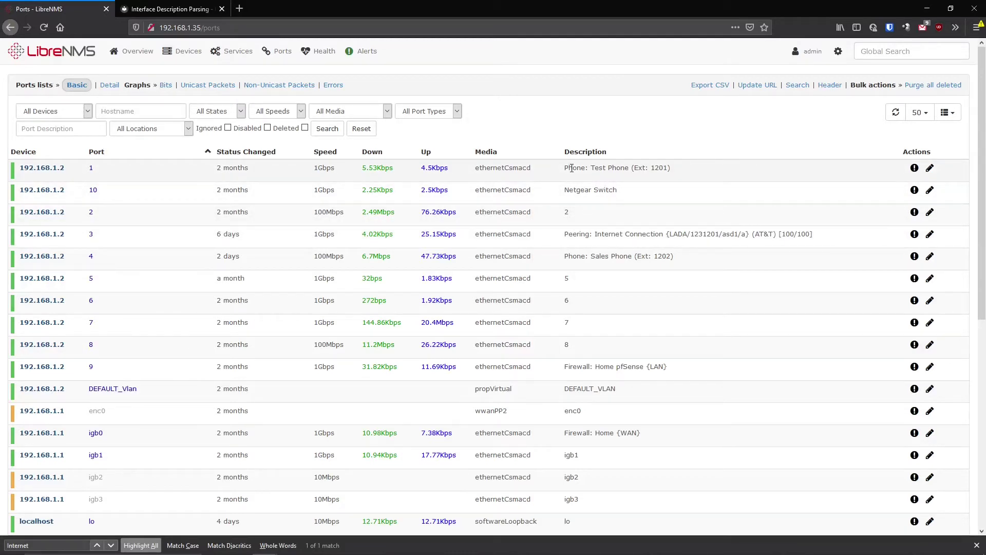
Step: Filter the ports by the Phone port type, leaving the Test Phone and Sales Phone ports
left_click(421, 110)
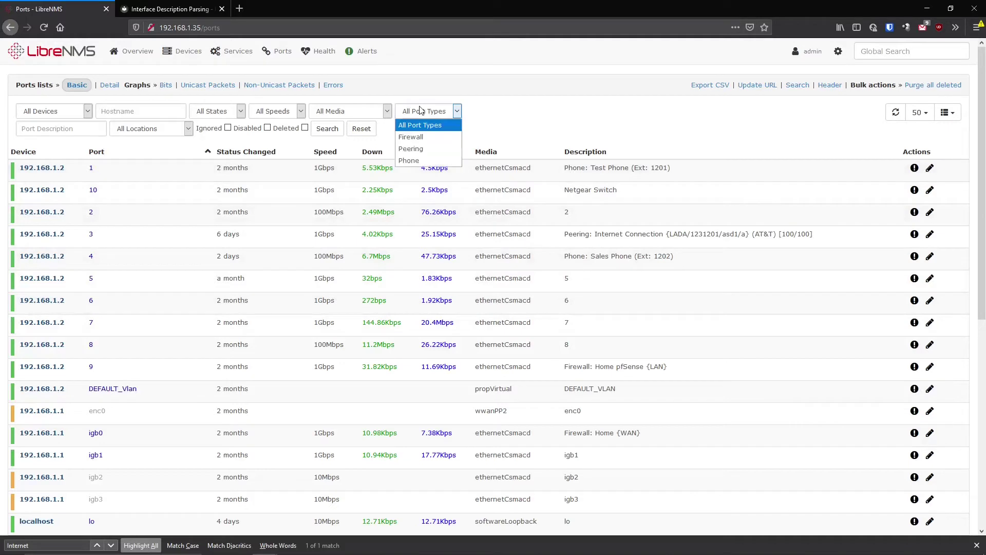
left_click(410, 160)
left_click(332, 132)
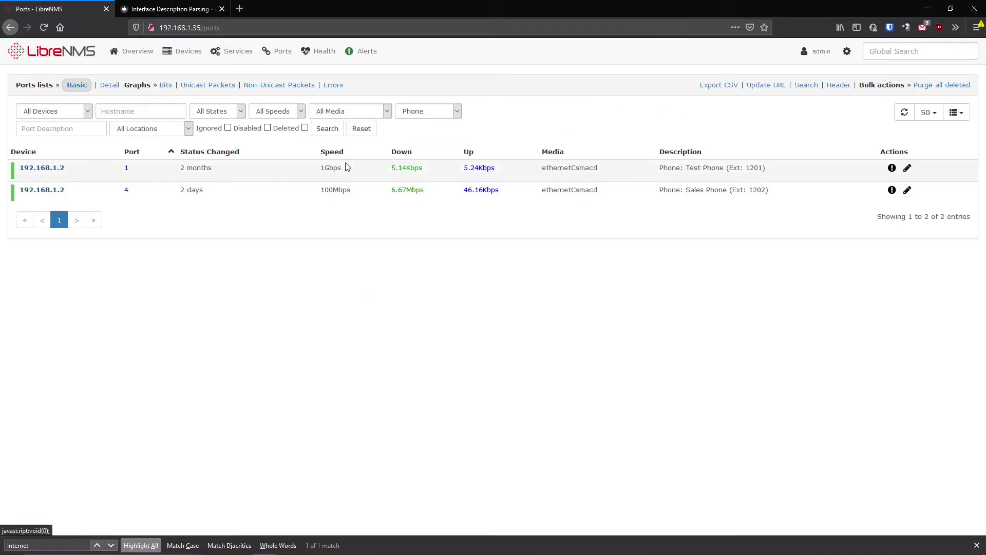
Step: Try the 100 Mbps speed filter, then return Speed to All Speeds
left_click(280, 112)
left_click(287, 149)
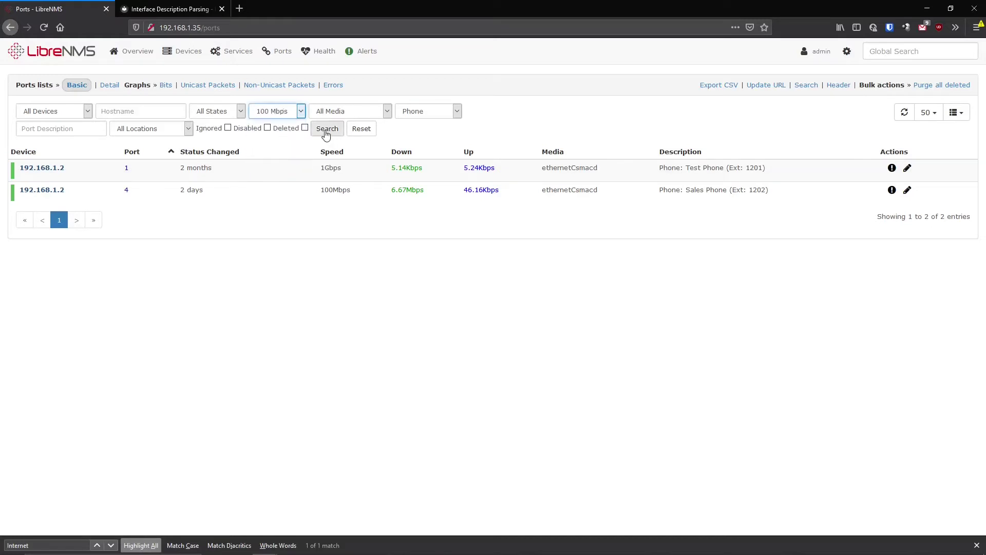
left_click(327, 128)
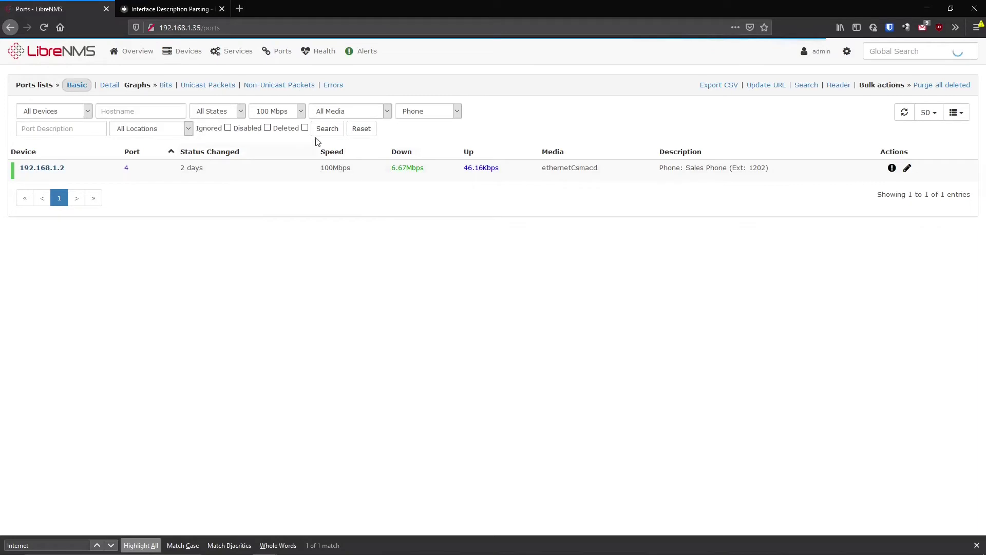
left_click(272, 116)
left_click(271, 125)
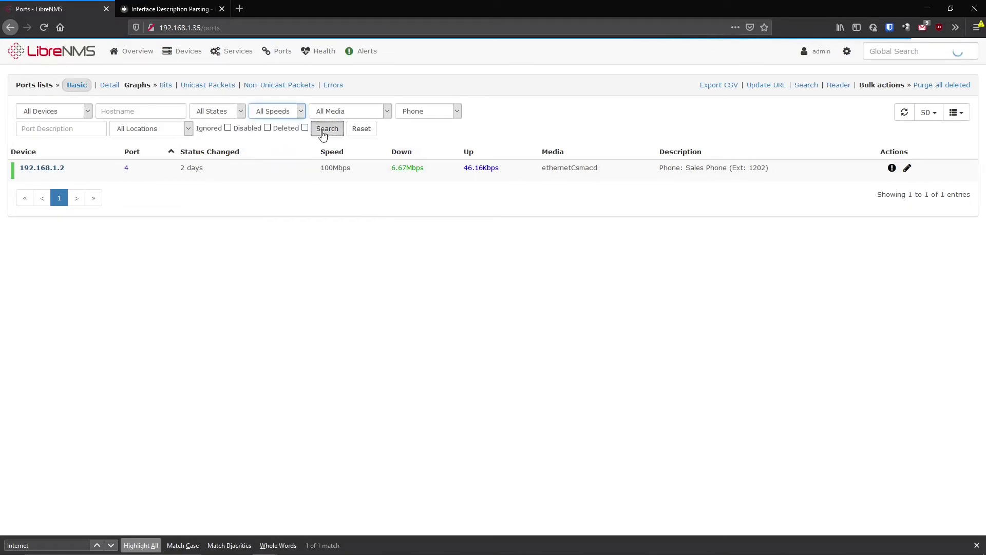
left_click(324, 135)
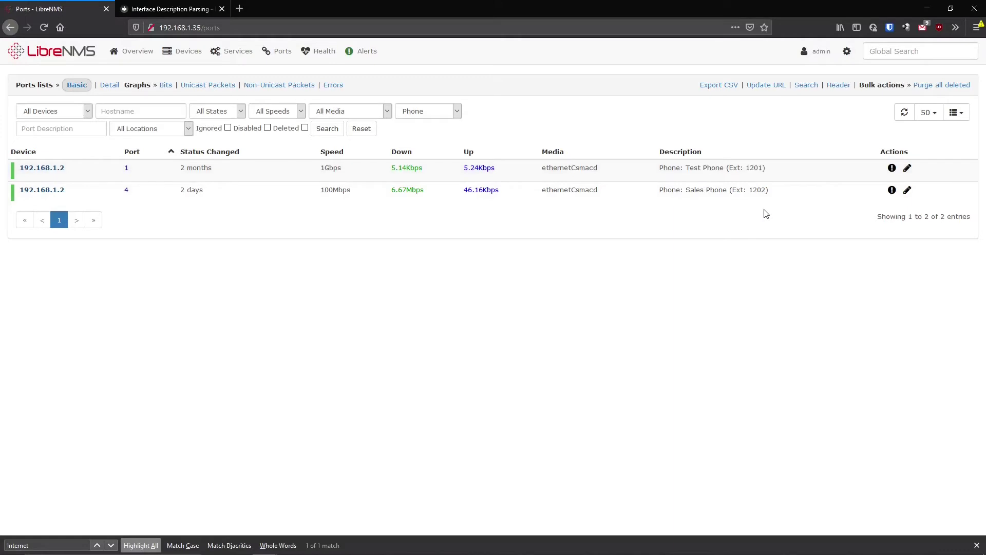
left_click(439, 114)
Step: Reset the port type filter to All Port Types, search, and highlight the Test Phone description
left_click(426, 123)
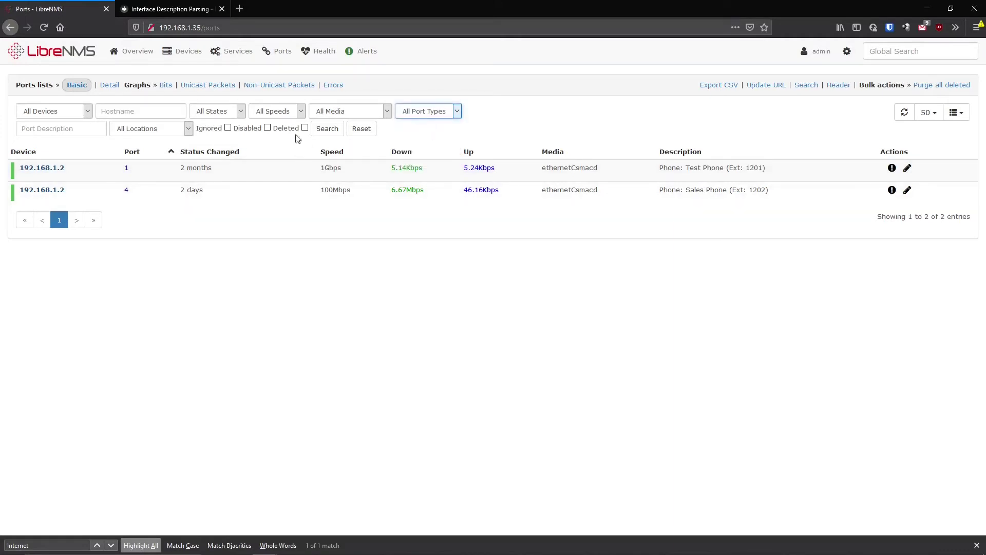
left_click(327, 128)
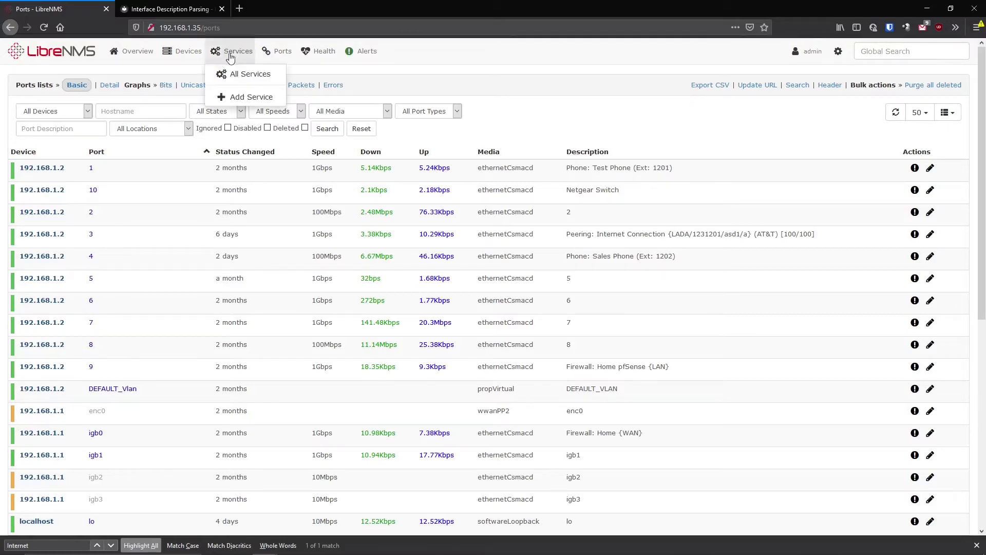
mouse_move(182, 51)
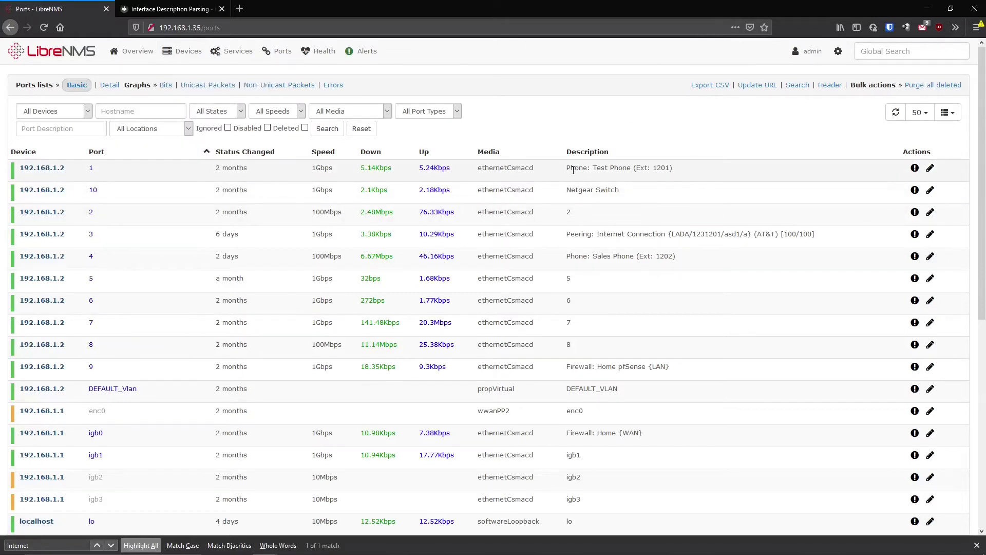
mouse_move(573, 170)
left_mouse_down()
mouse_move(668, 177)
mouse_move(563, 176)
left_mouse_up()
Step: Filter the ports list to the first location, 2221
left_click(668, 177)
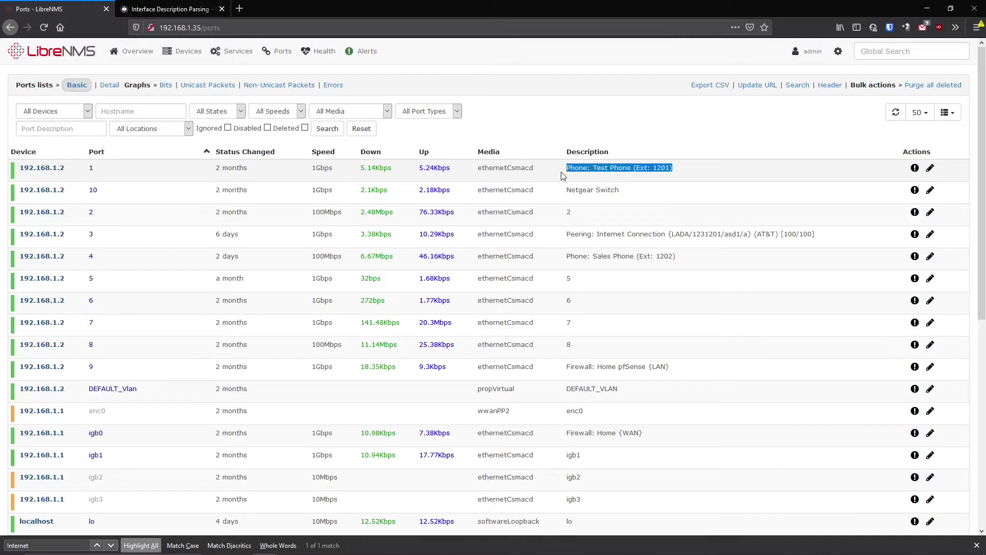
left_click(164, 130)
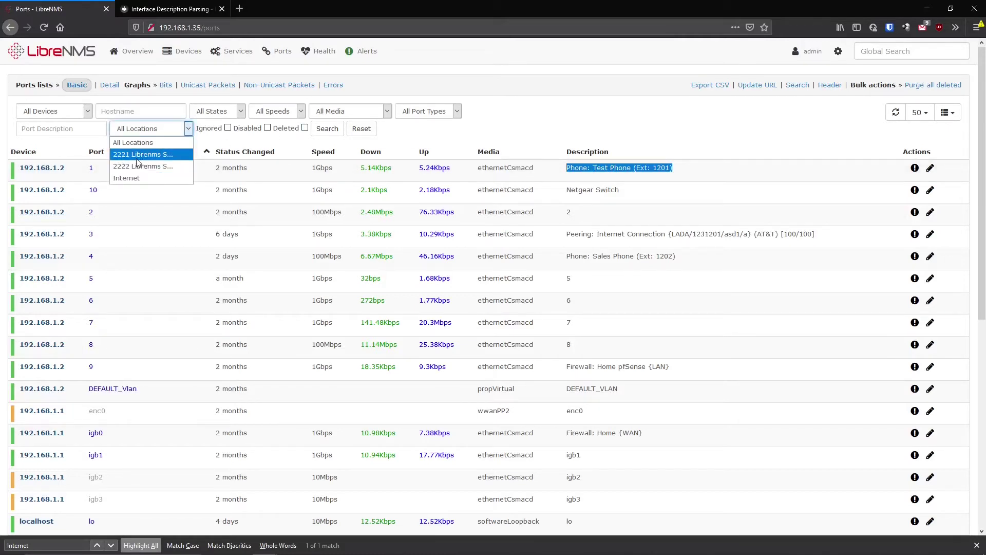
left_click(136, 156)
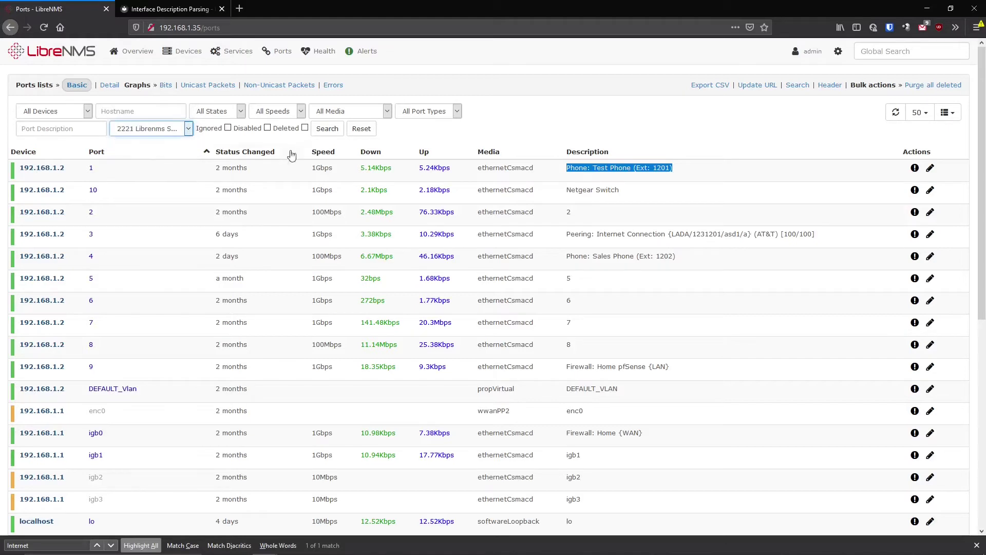
left_click(322, 131)
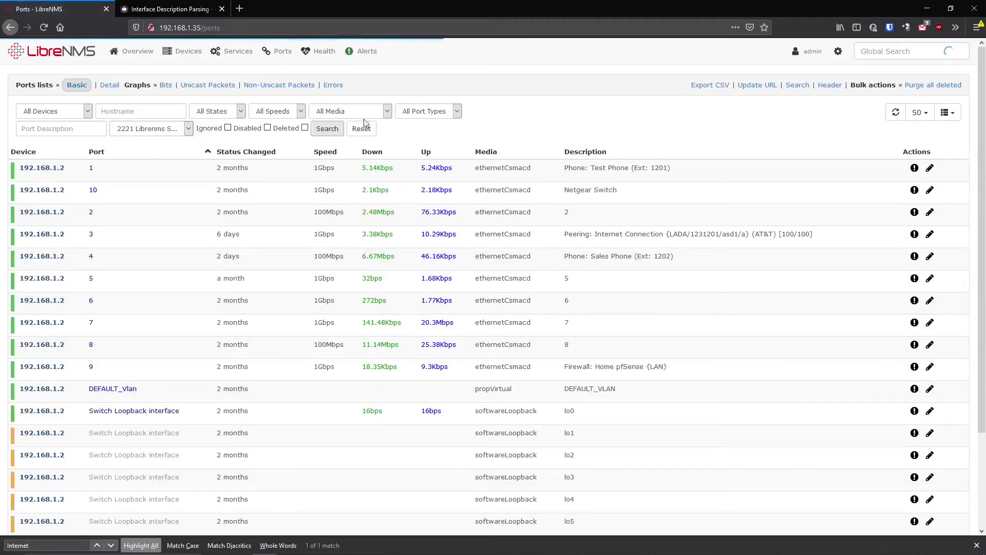
Step: Narrow the ports list to the Phone port type
left_click(406, 112)
left_click(410, 160)
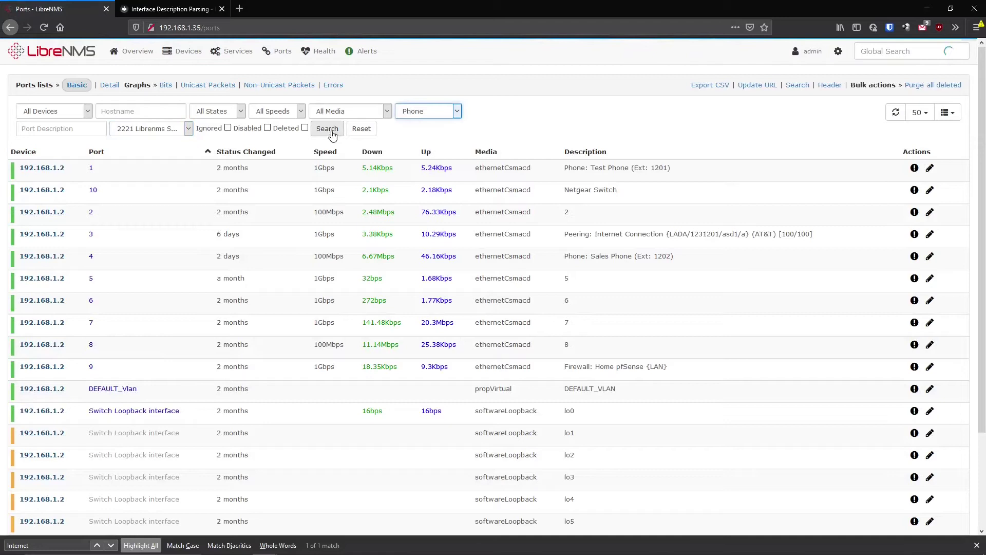
left_click(326, 132)
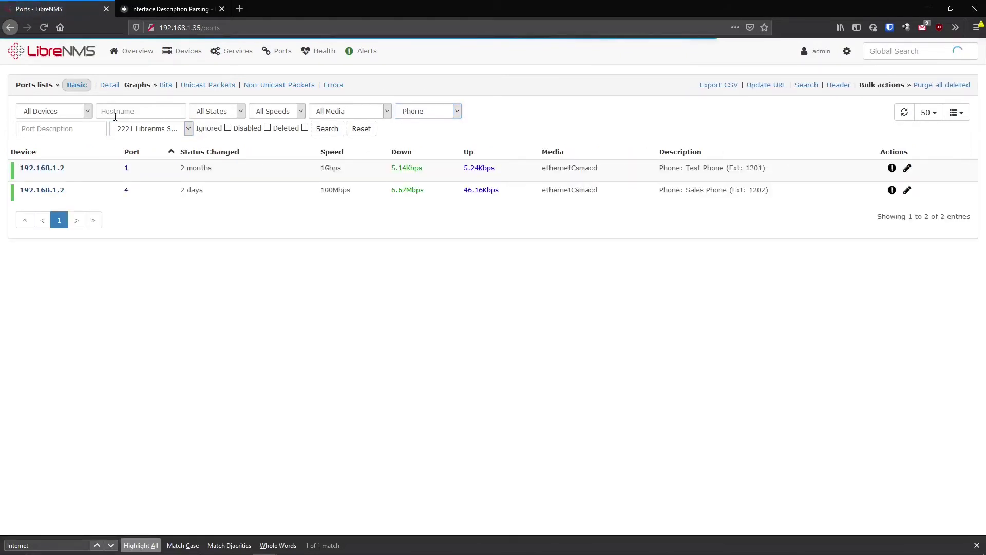
Step: Filter by port description 1201, leaving only the Test Phone port
left_click(45, 131)
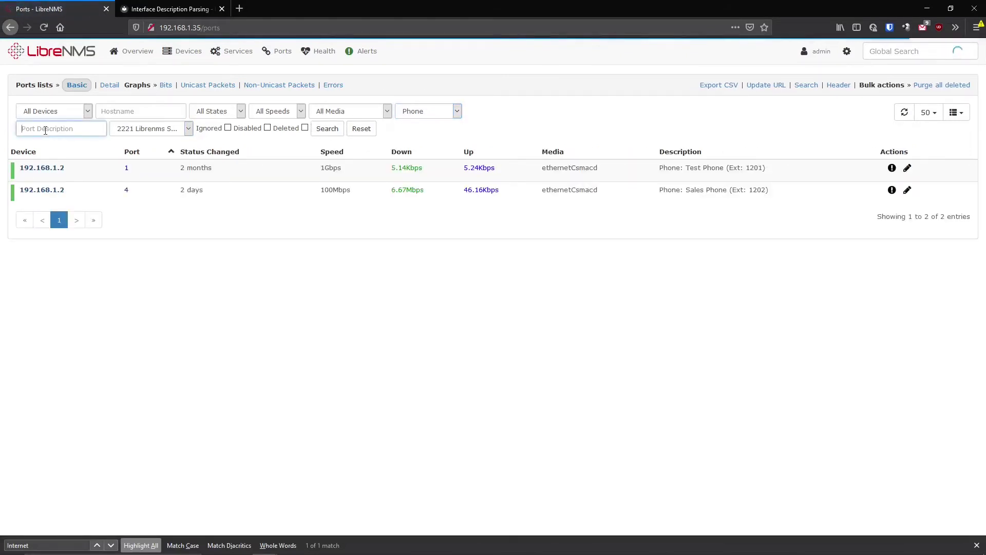
type("12")
key("BackSpace")
key("BackSpace")
type("12-")
type("01")
key("Return")
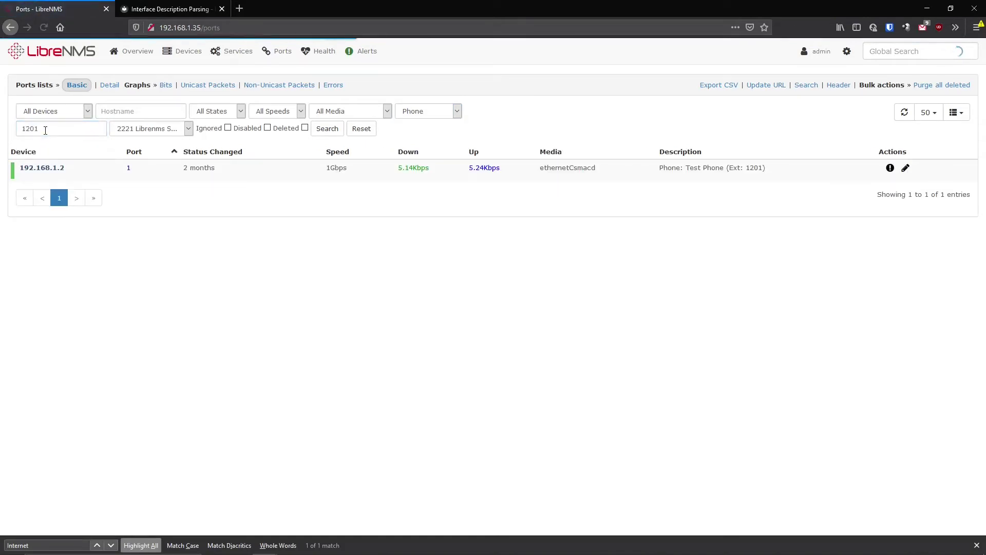
Step: View the details page for port 1 on 192.168.1.2, then return to the filtered Ports list
mouse_move(54, 170)
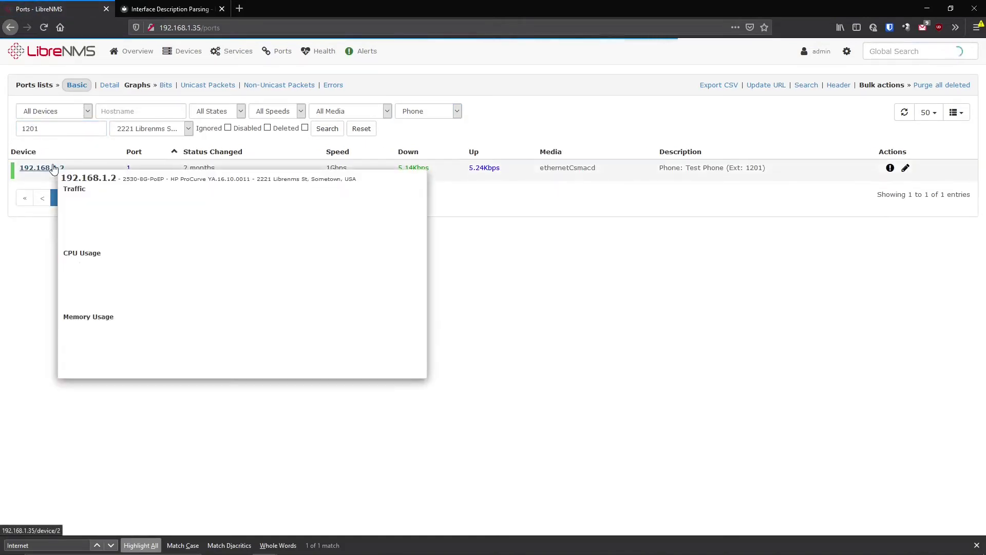
mouse_move(130, 172)
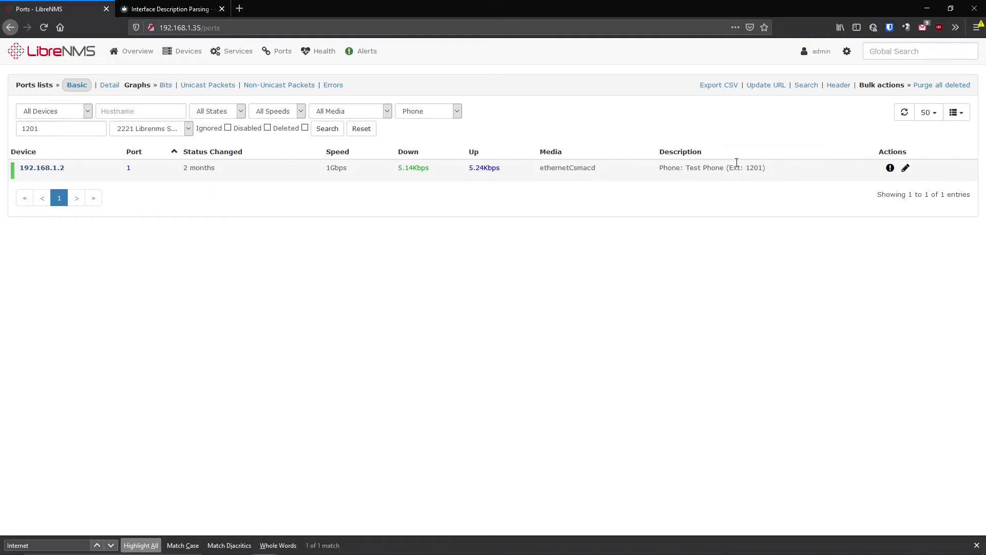
left_click(129, 171)
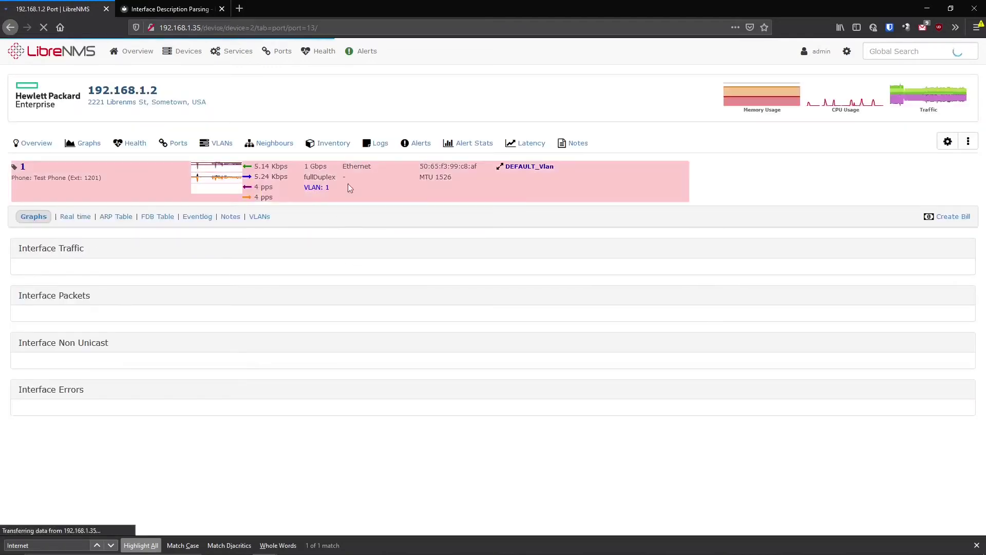
scroll(303, 398, "down", 8)
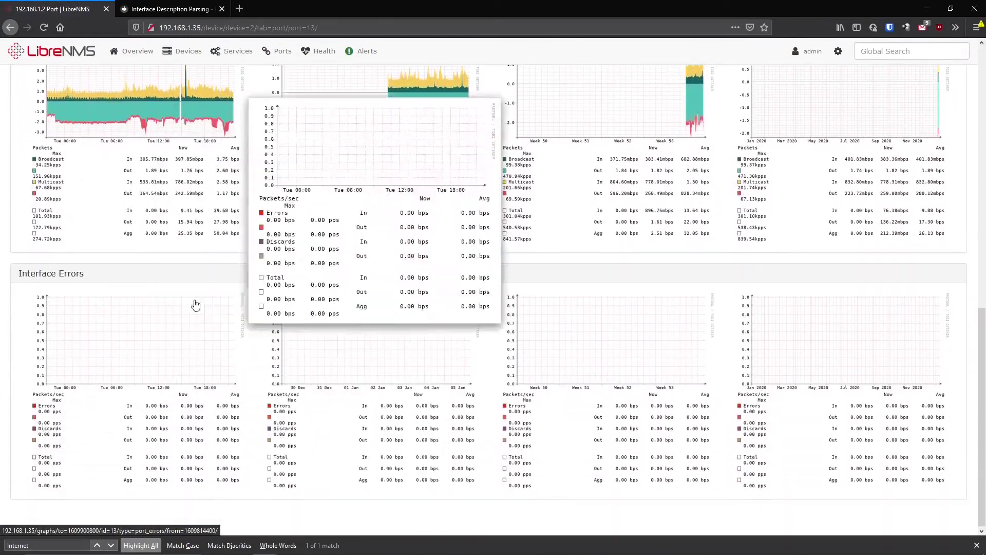
scroll(193, 308, "up", 10)
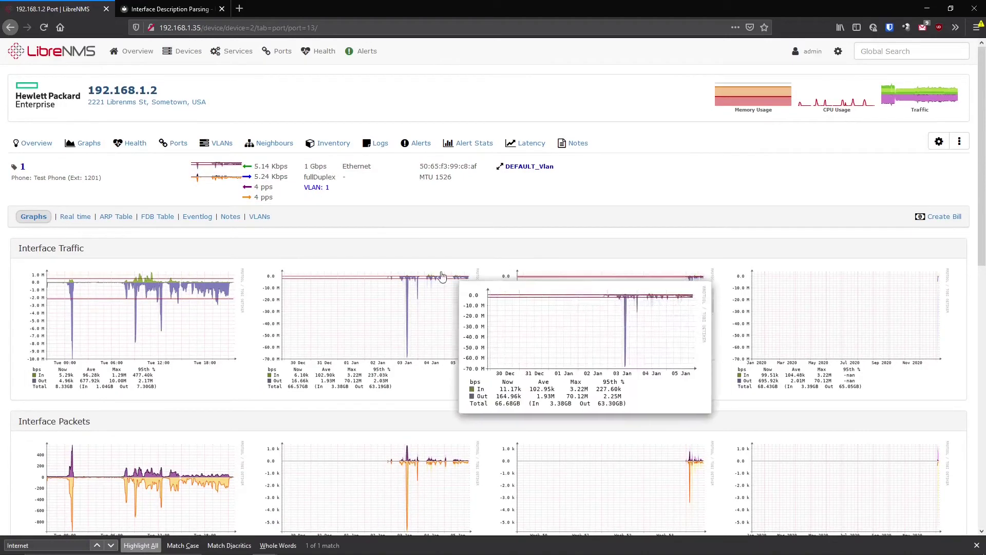
key("alt+Left")
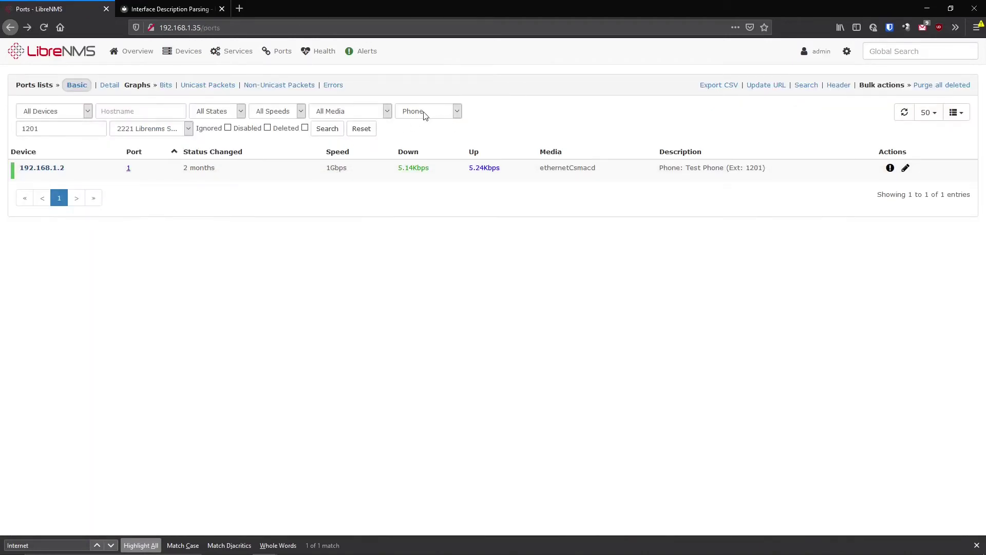
Step: Rerun the 1201 port search with All Port Types selected
double_click(33, 129)
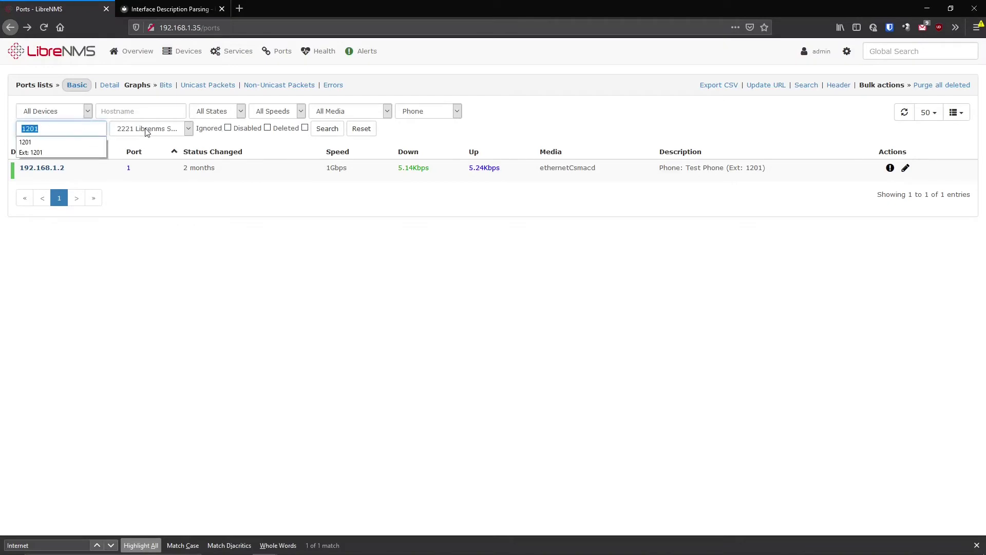
left_click(436, 111)
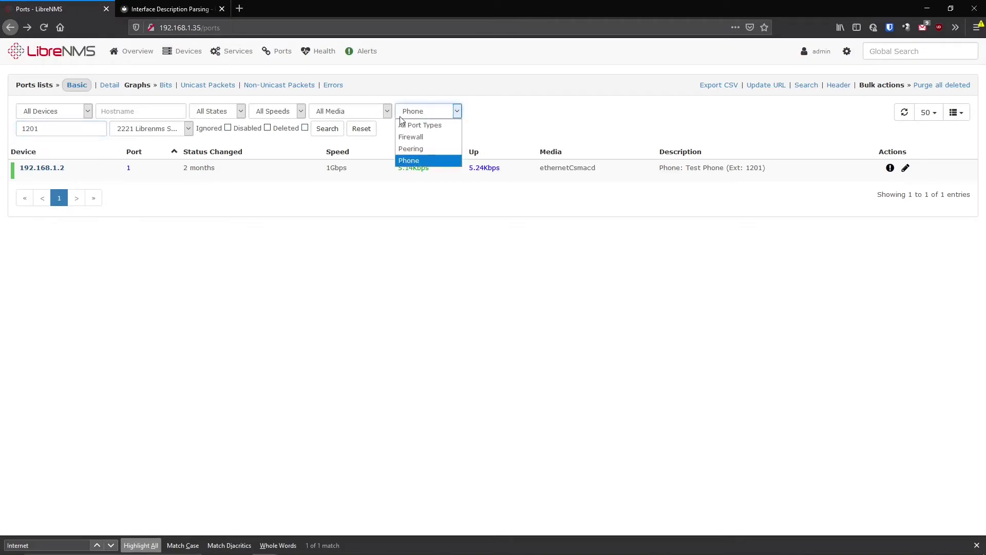
left_click(403, 124)
left_click(337, 125)
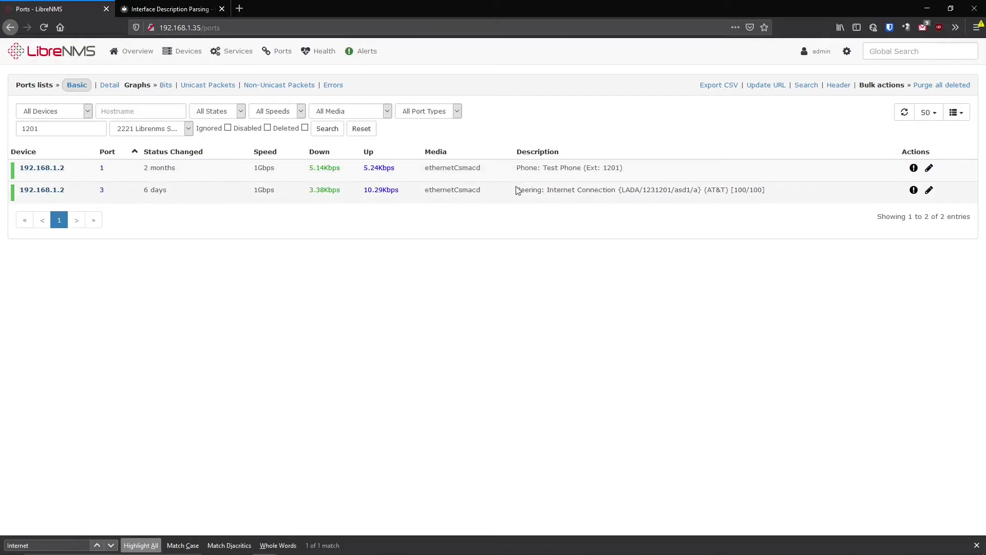
Step: Highlight 1201 inside the Peering port's description and glance at the port type choices
left_click_drag(516, 189, 819, 205)
left_click(668, 188)
left_click_drag(671, 190, 658, 190)
left_click(445, 114)
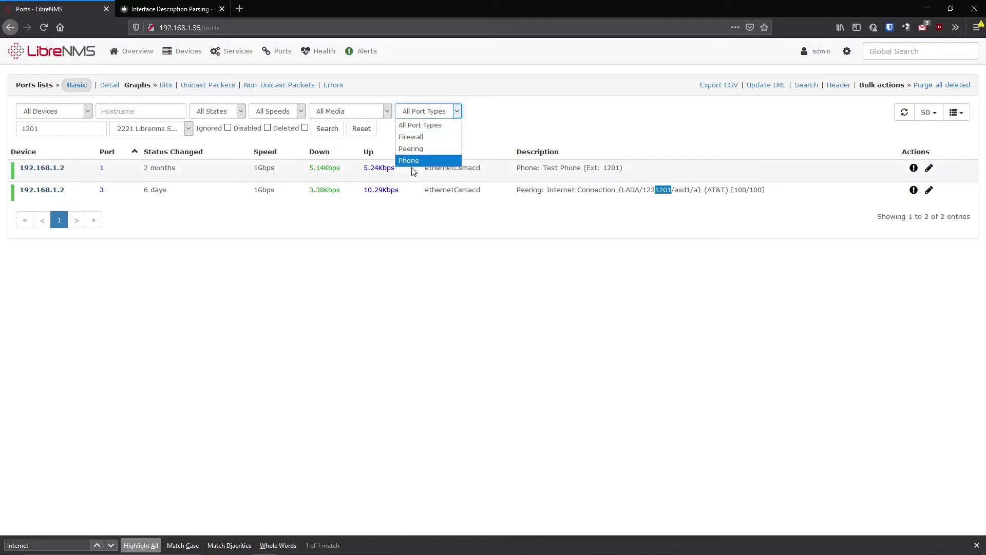
left_click(435, 132)
Step: From the full All Ports list, open Port Settings for device 192.168.1.1
left_click(273, 73)
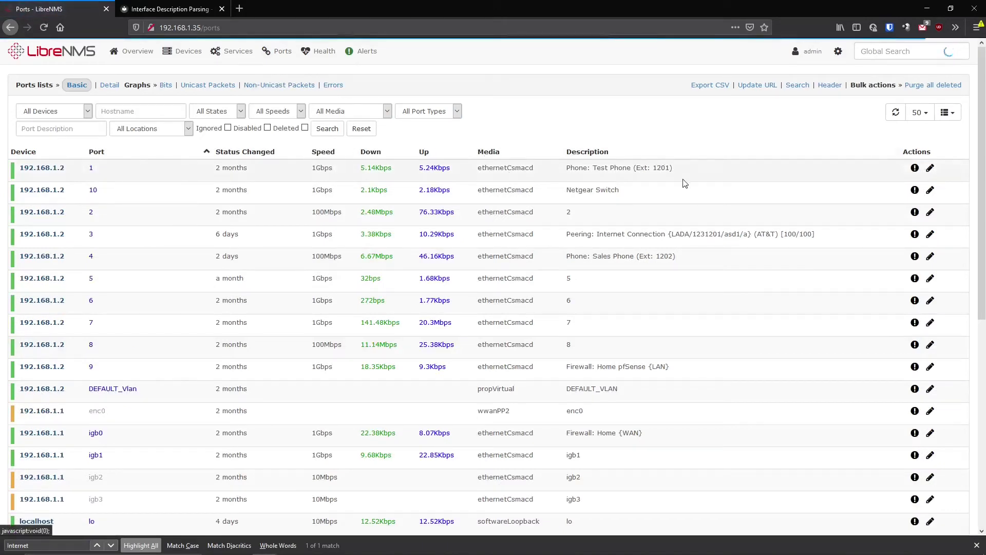
left_click_drag(688, 170, 567, 168)
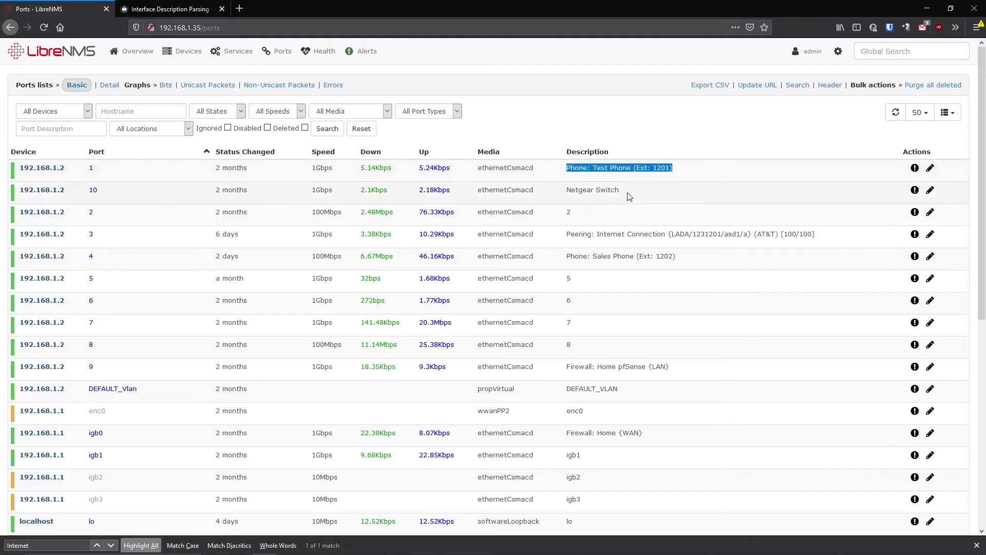
scroll(647, 359, "down", 1)
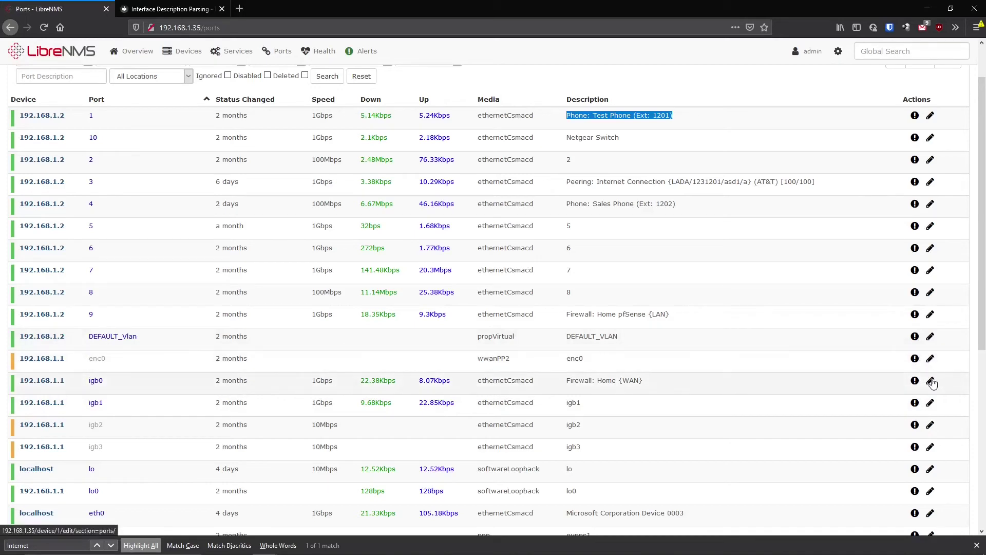
left_click(930, 403)
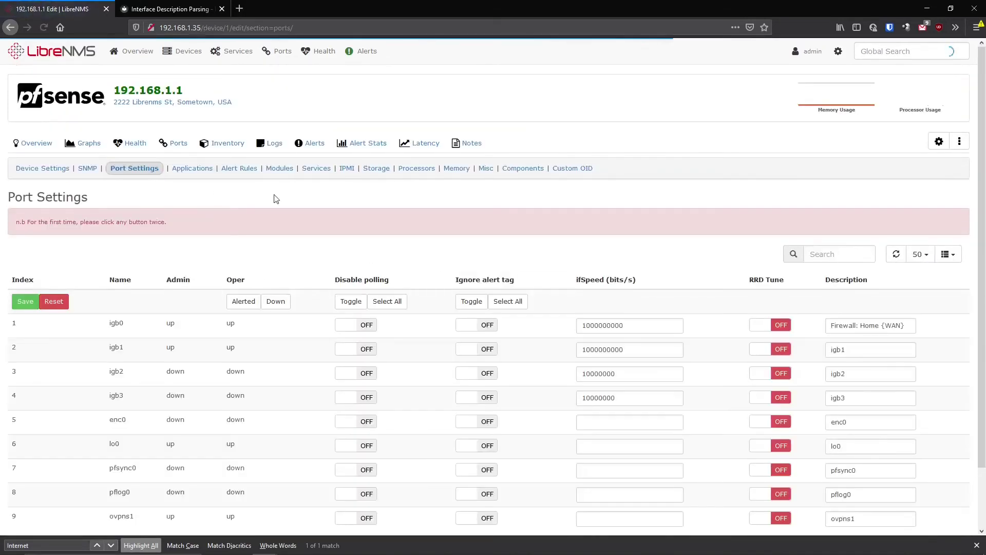
Step: Go back and reopen the Port Settings page for igb0's device
scroll(611, 418, "down", 2)
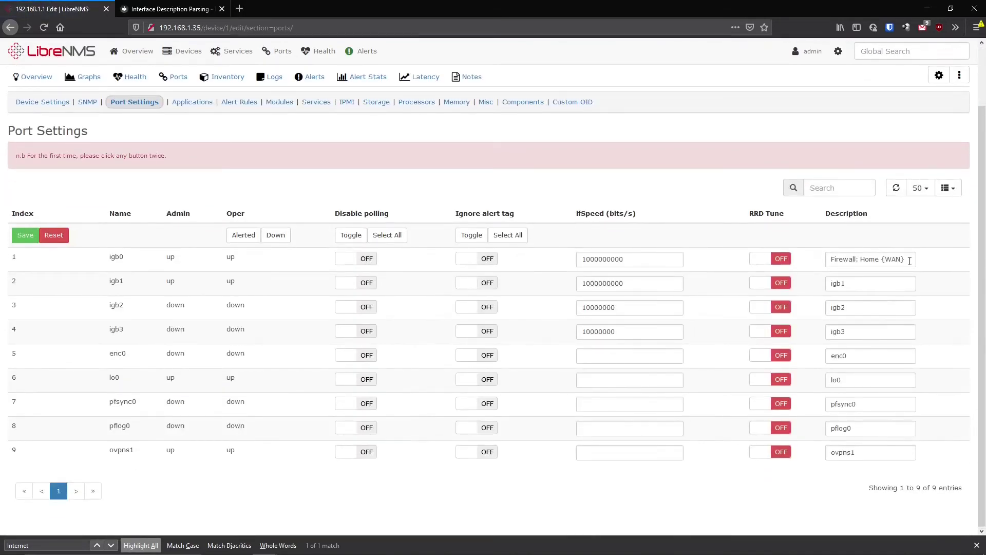
key("alt+Left")
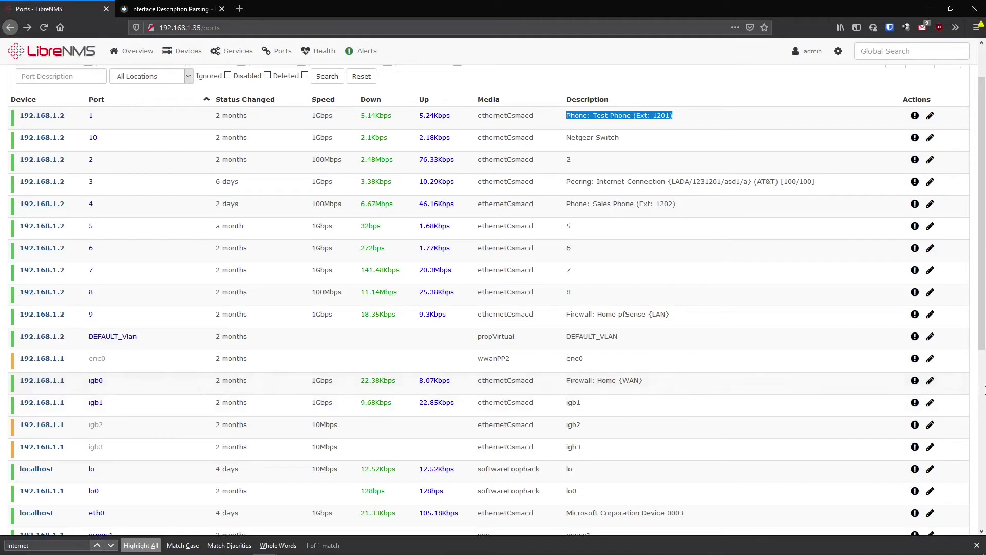
left_click(931, 380)
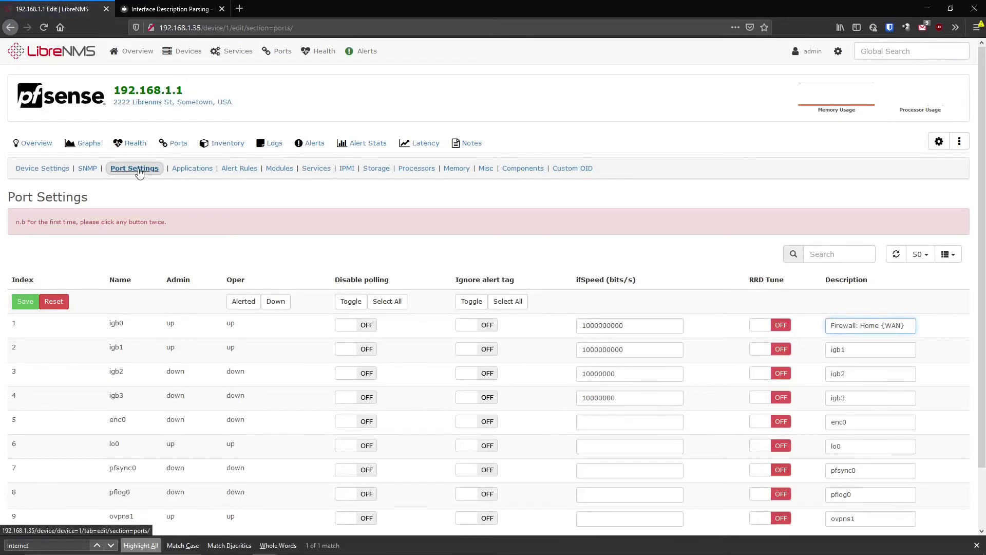
Step: Return to the global All Ports list via Ports > All Ports
scroll(830, 284, "down", 2)
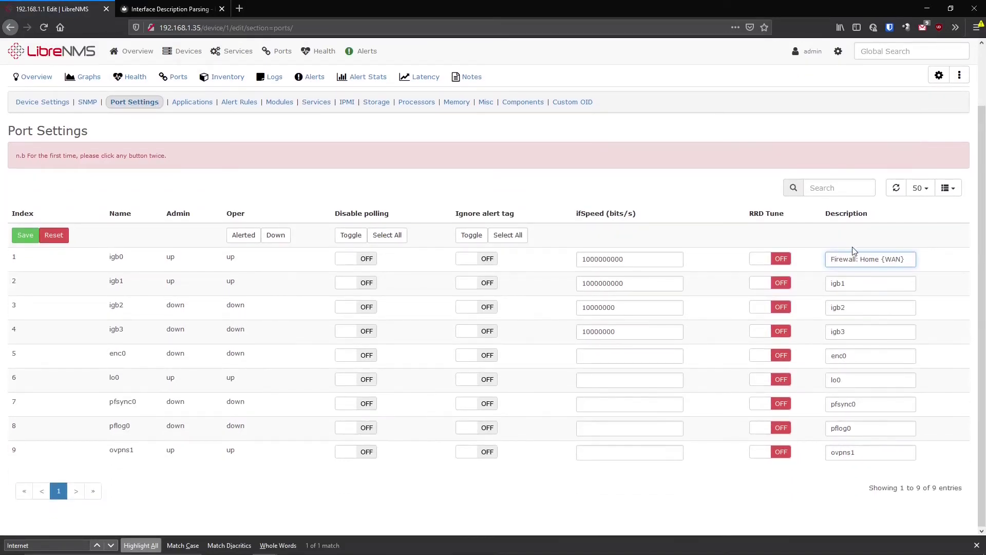
mouse_move(272, 50)
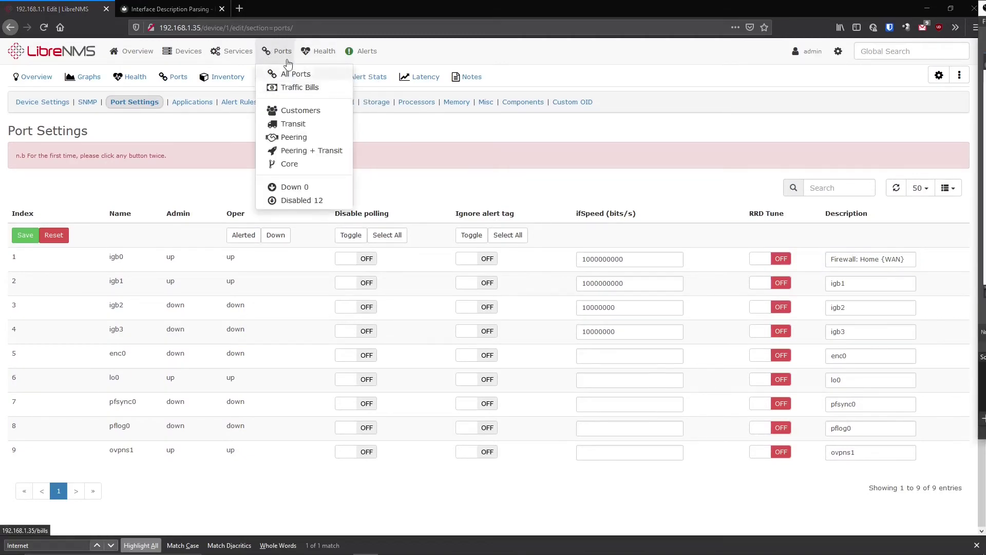
left_click(284, 72)
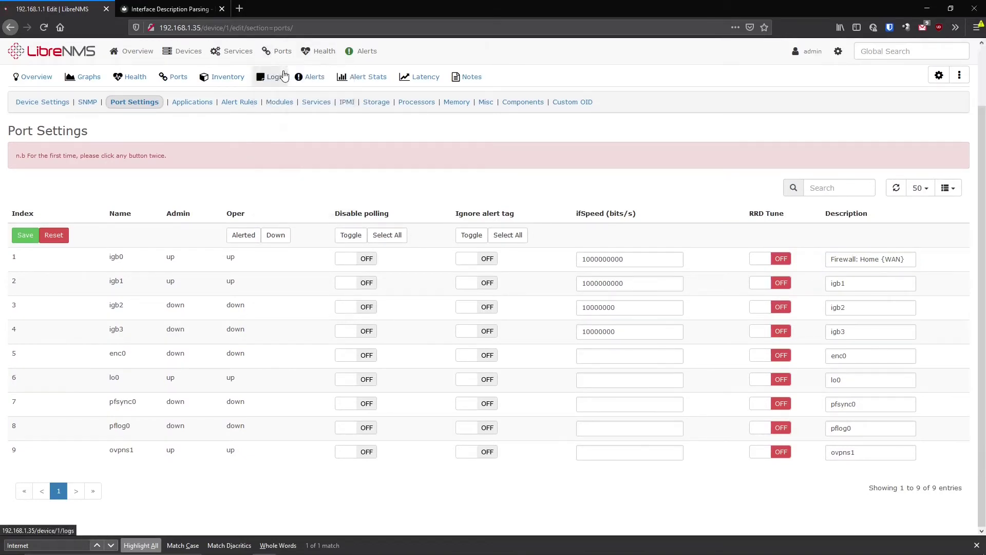
scroll(614, 380, "down", 3)
scroll(614, 380, "up", 3)
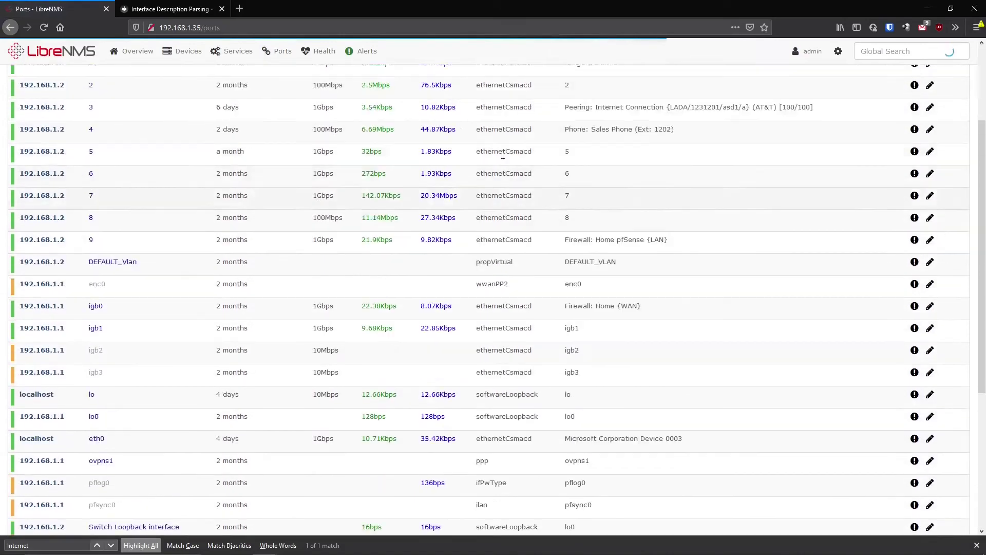
Step: Filter the ports list to the Peering port type
left_click(429, 110)
left_click(419, 149)
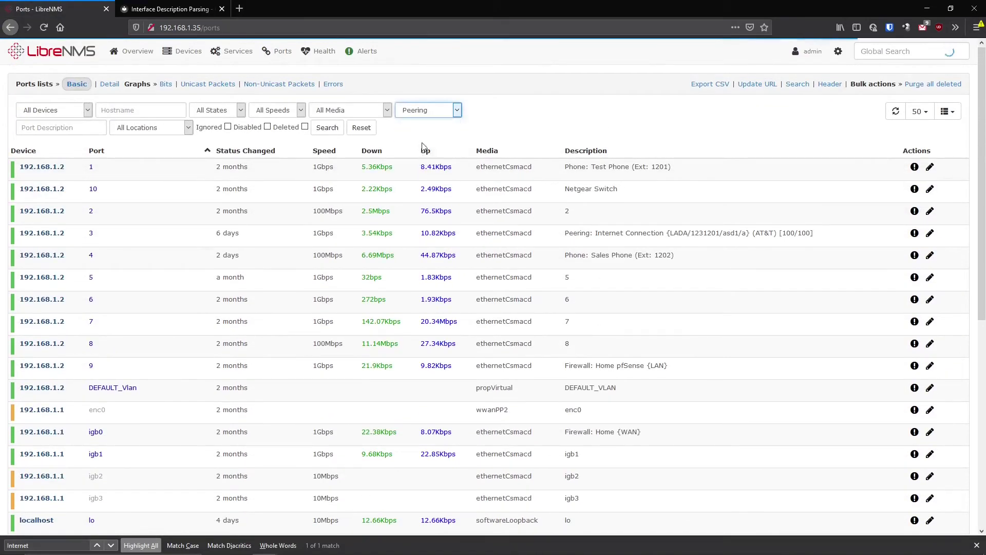
mouse_move(273, 56)
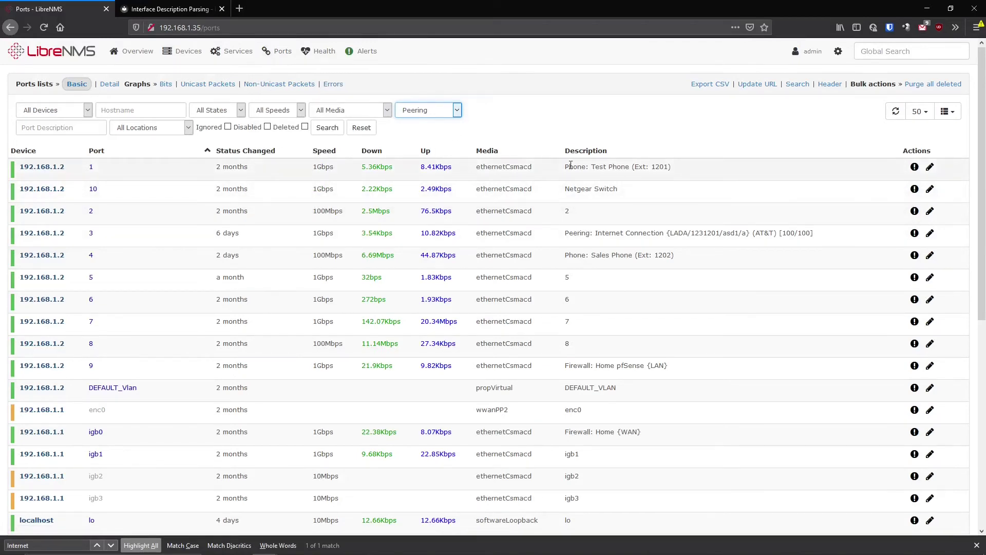
left_click_drag(569, 166, 581, 168)
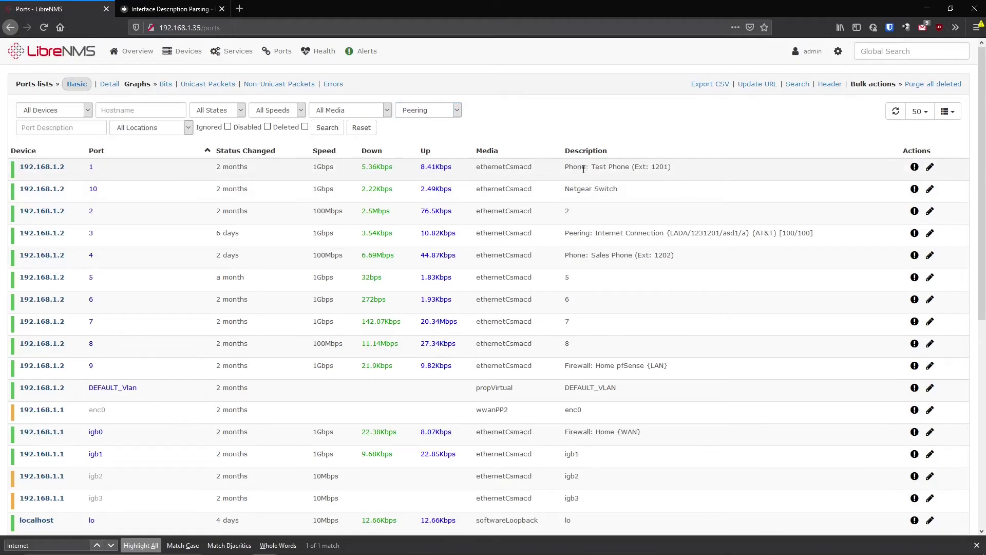
left_click_drag(586, 169, 577, 168)
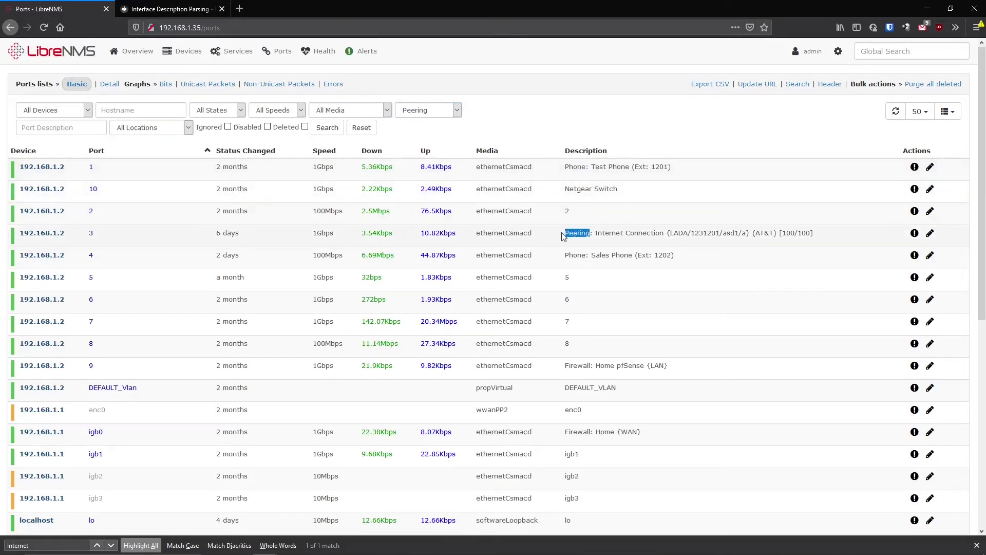
left_click(327, 128)
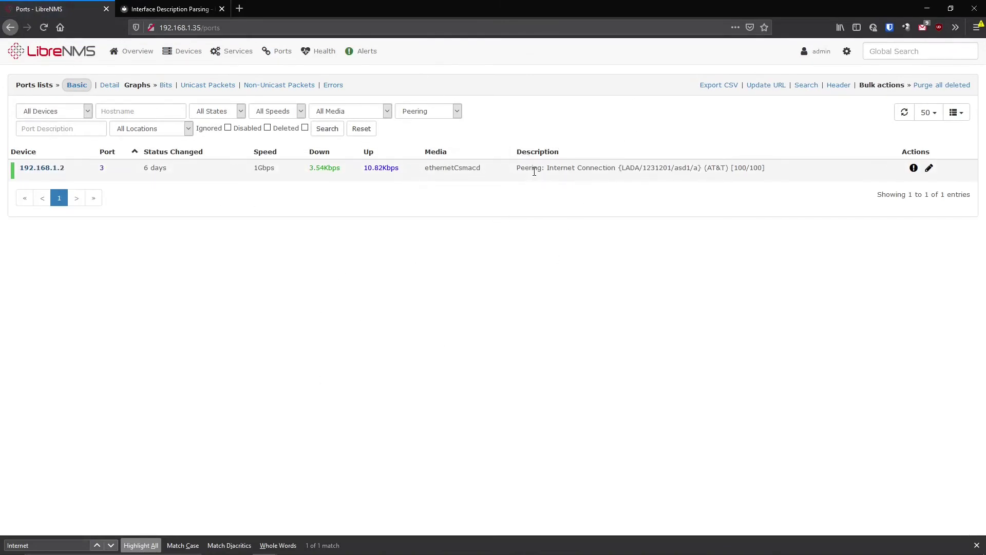
Step: Switch the filter to Phone ports, then open the Peering port-type traffic graphs
left_click(448, 116)
left_click(413, 159)
left_click(326, 129)
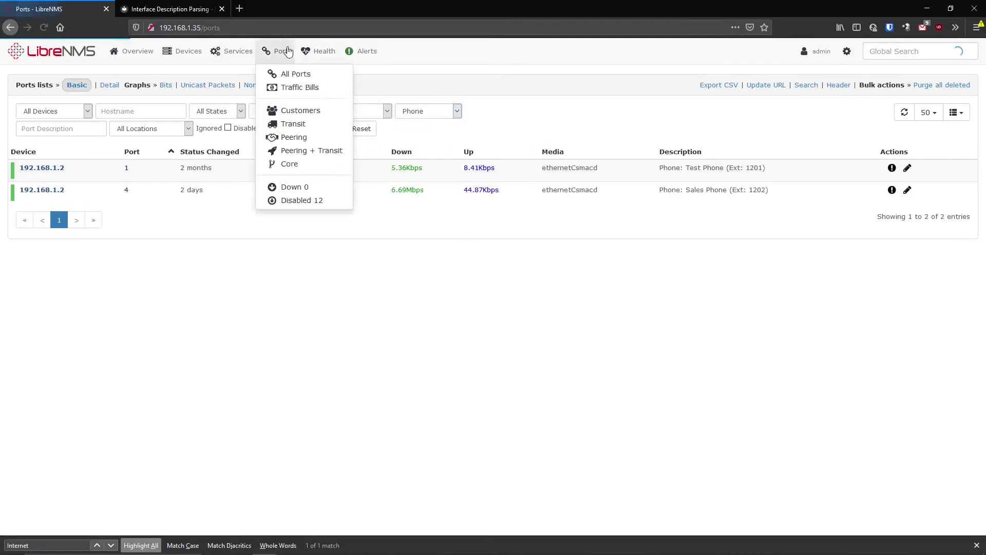
left_click(299, 138)
Step: Preview the Peering traffic graphs, including the Internet Connection port's graphs
mouse_move(582, 137)
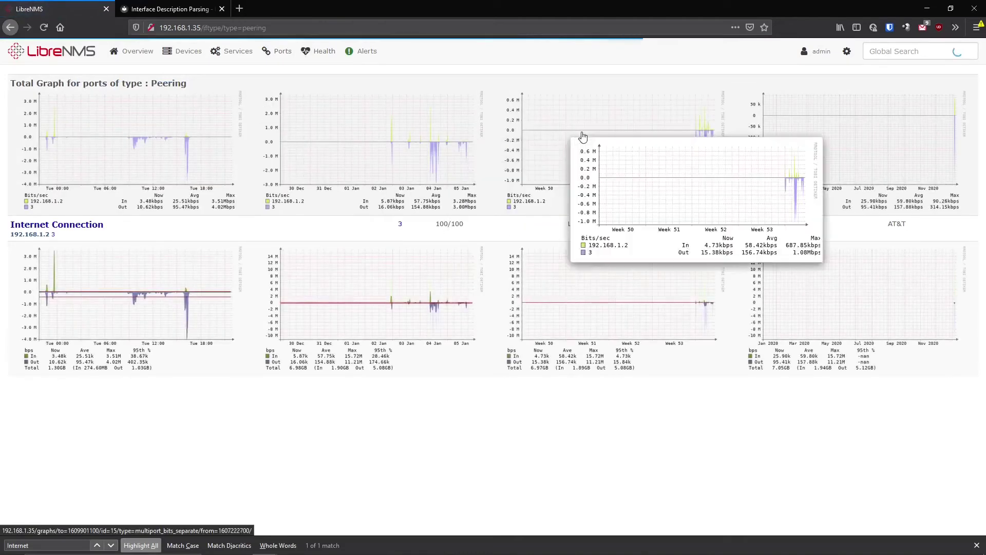
mouse_move(176, 158)
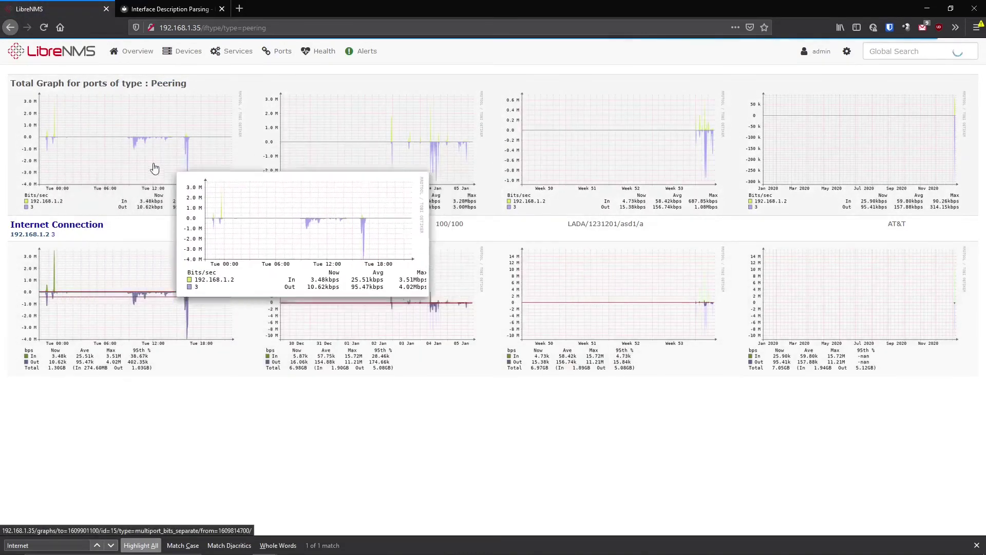
mouse_move(125, 276)
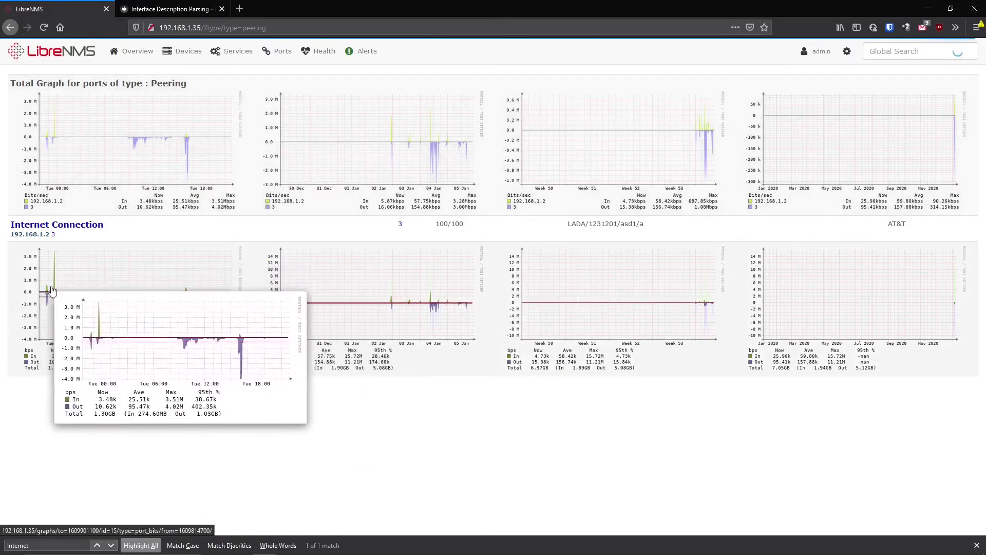
mouse_move(687, 257)
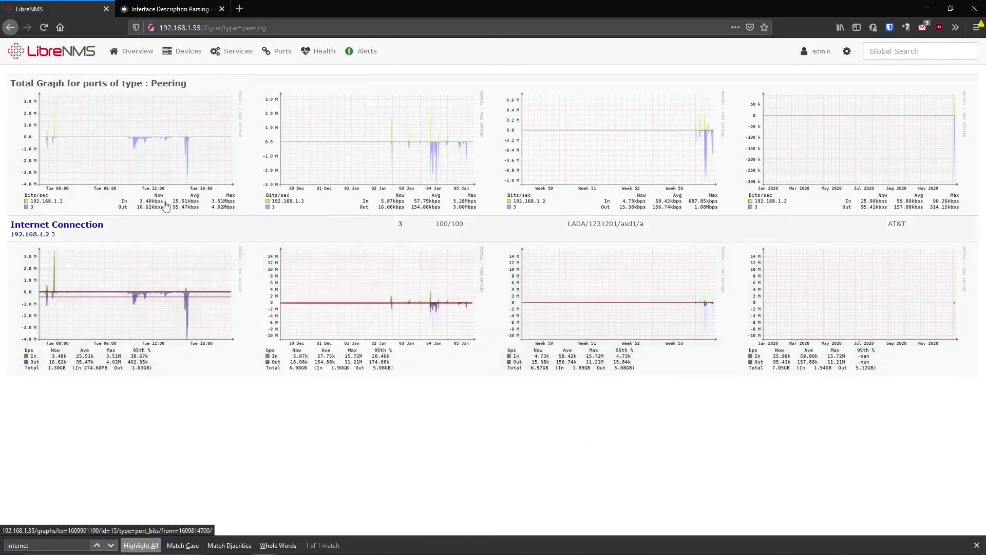
mouse_move(417, 75)
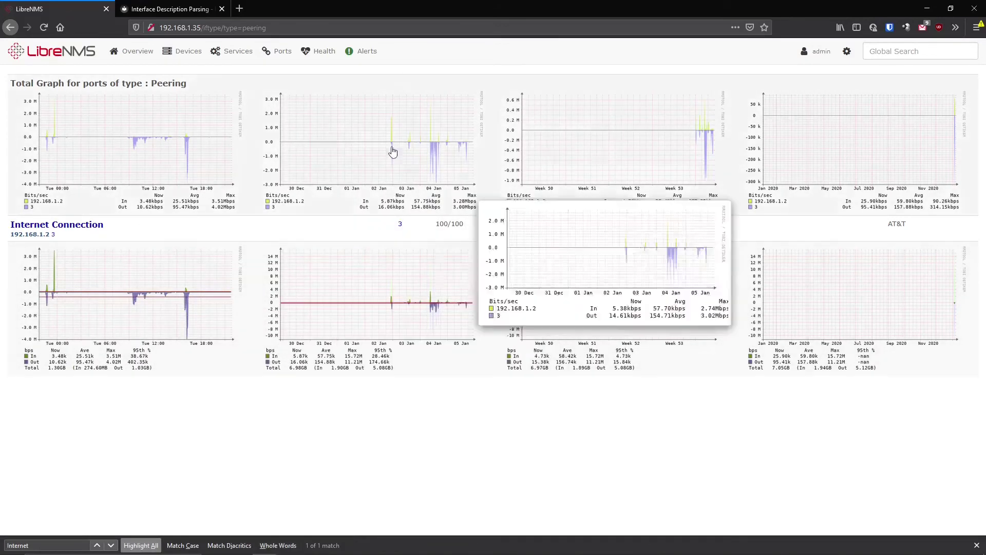
mouse_move(143, 109)
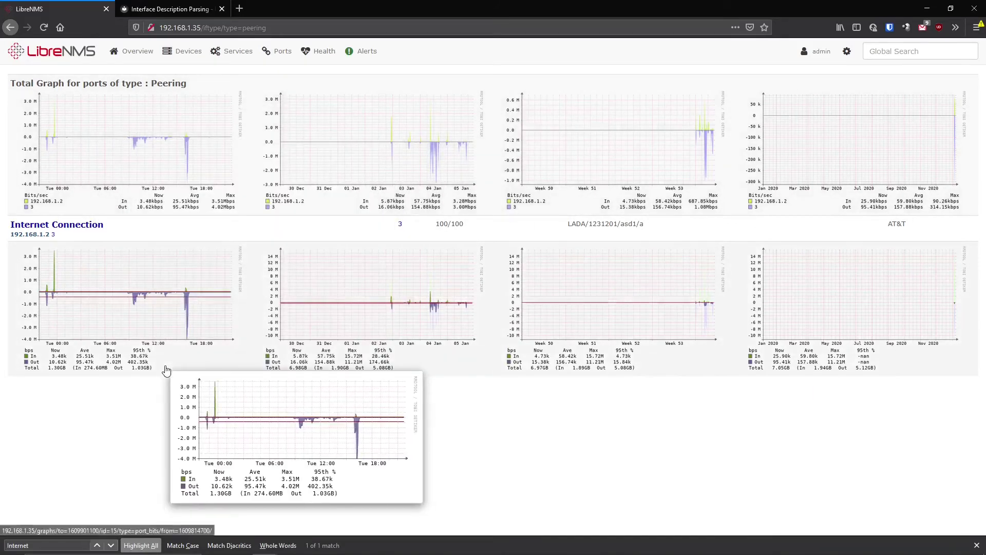
mouse_move(108, 195)
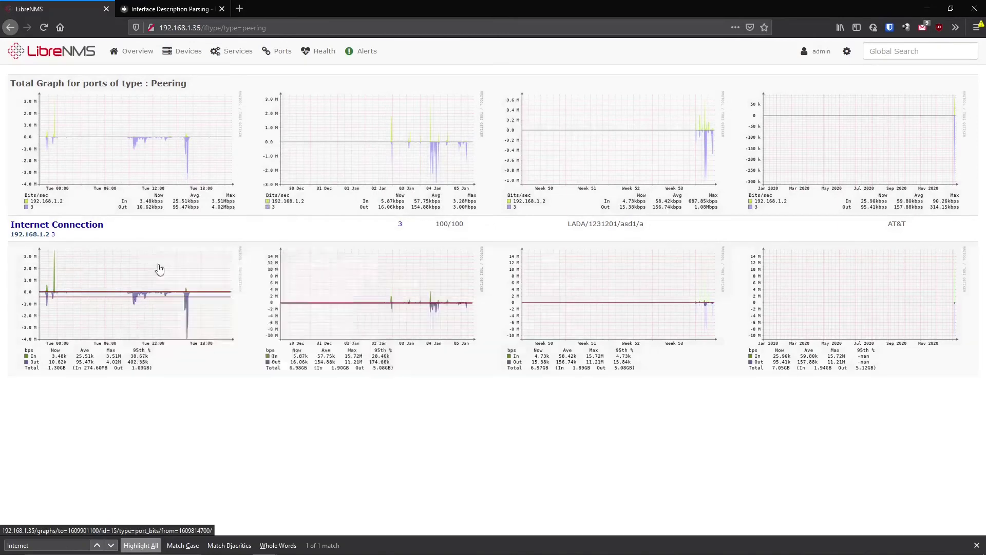
mouse_move(187, 270)
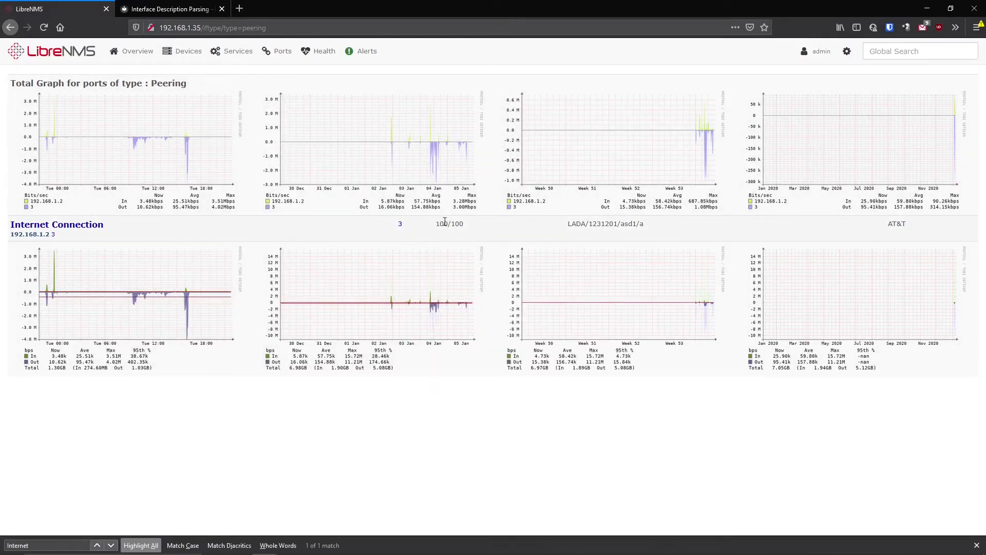
mouse_move(399, 218)
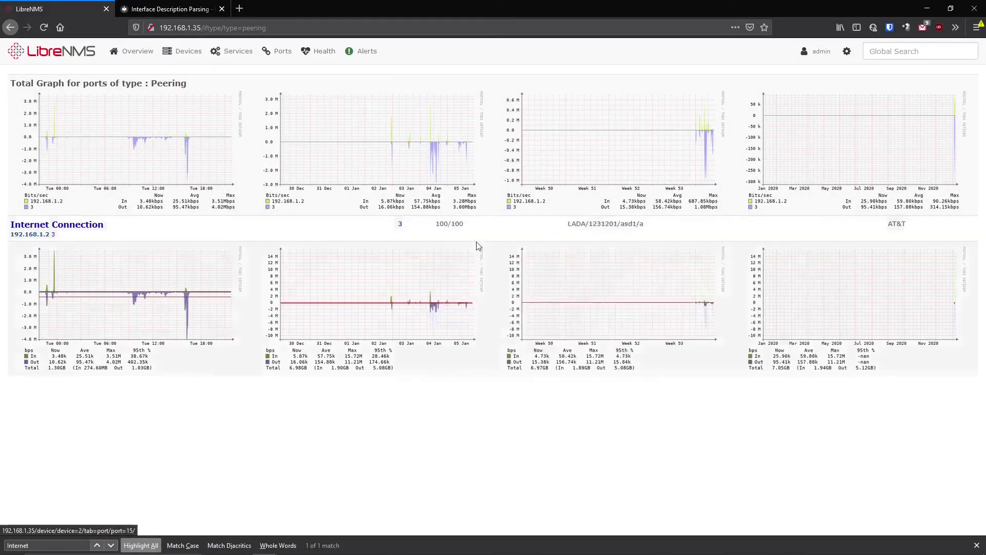
mouse_move(921, 201)
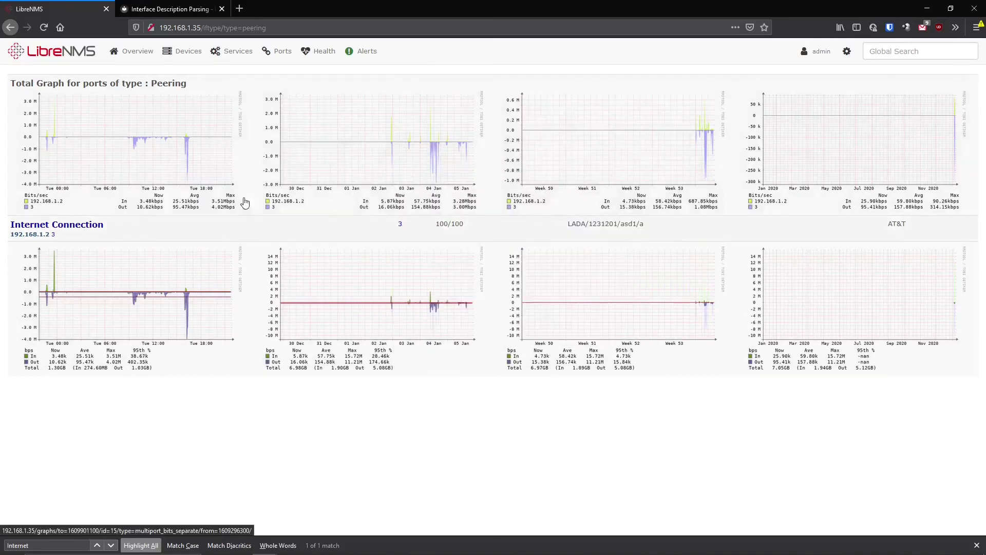
Step: Open All Ports and check the port type filter choices
mouse_move(318, 50)
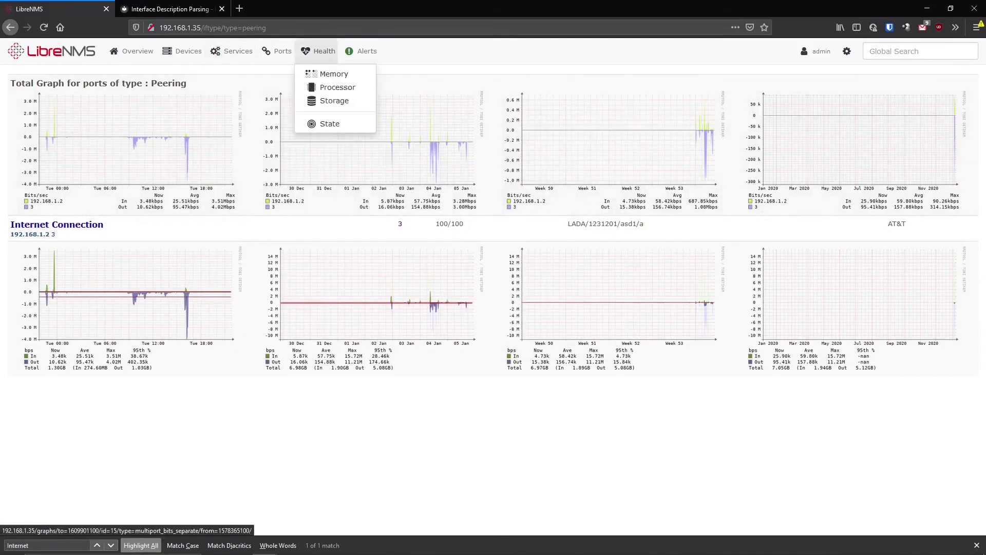
mouse_move(277, 51)
left_click(284, 73)
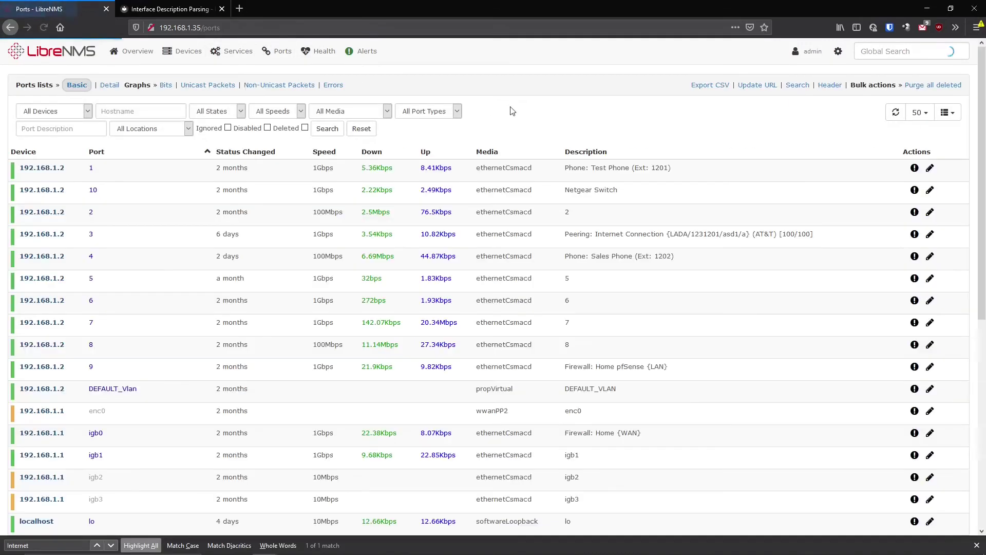
left_click(436, 112)
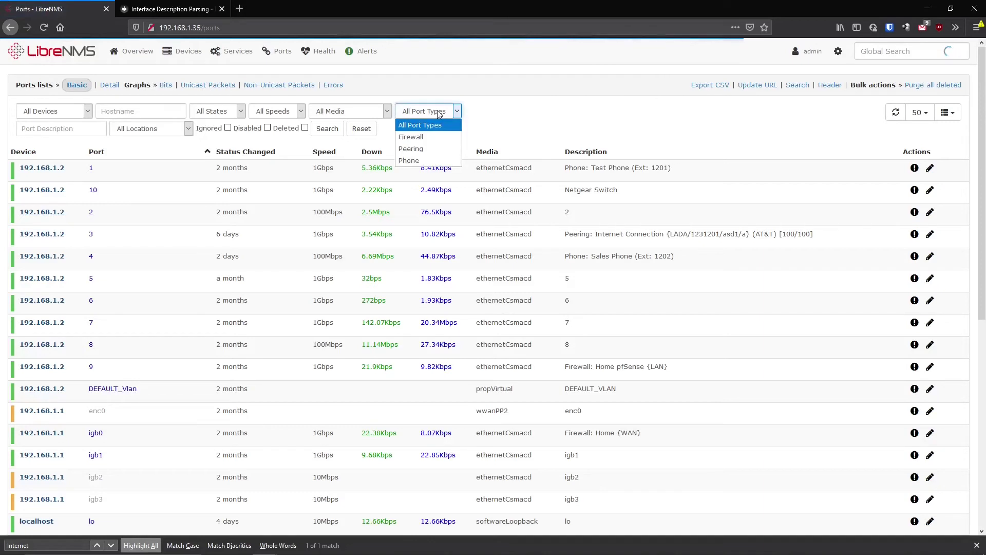
Step: Start a new alert rule named Phone from Alerts > Alert Rules
mouse_move(367, 52)
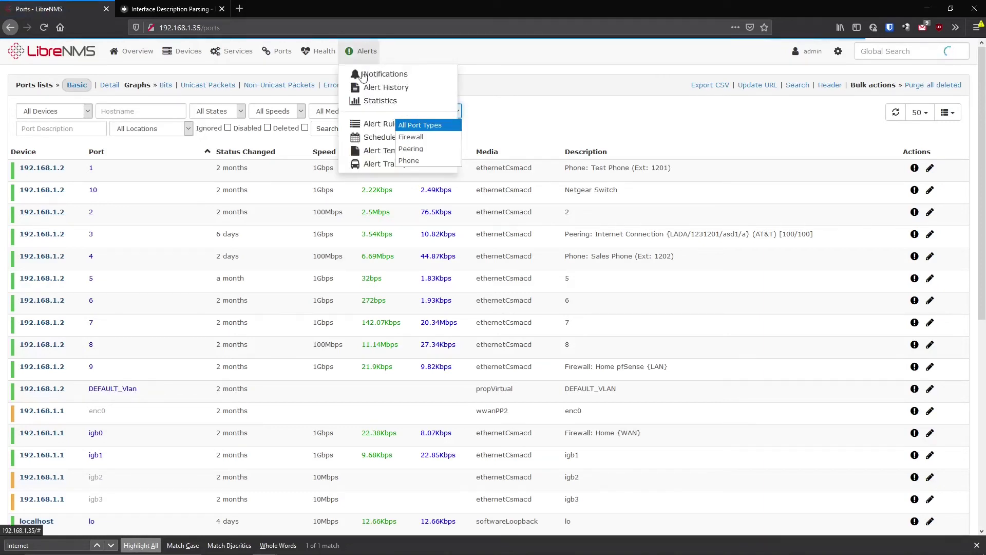
left_click(362, 125)
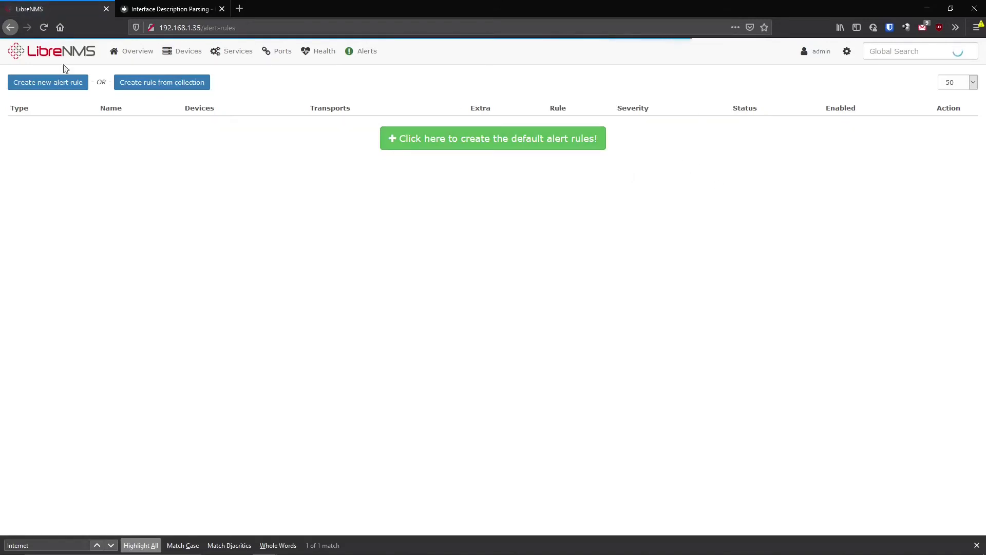
left_click(56, 82)
left_click(380, 135)
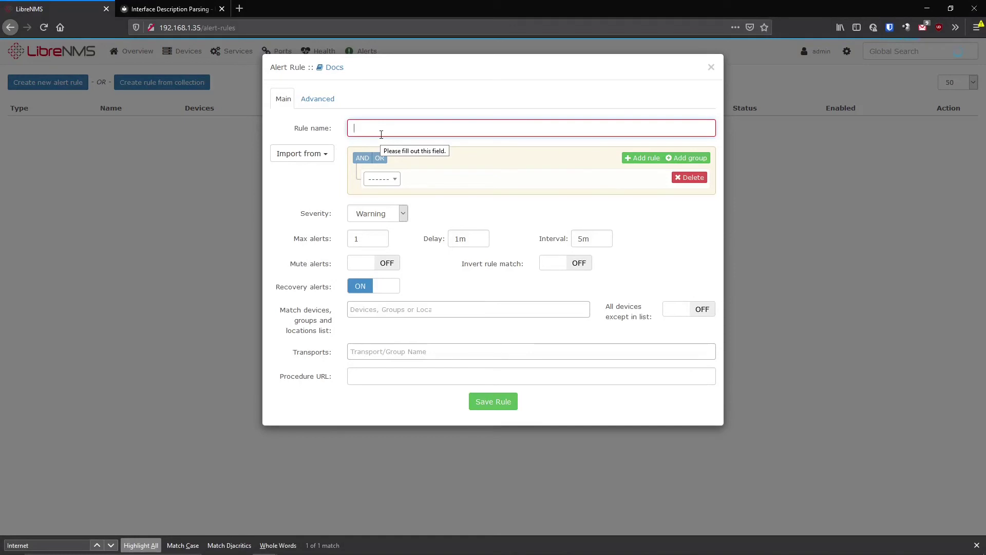
type("Phone")
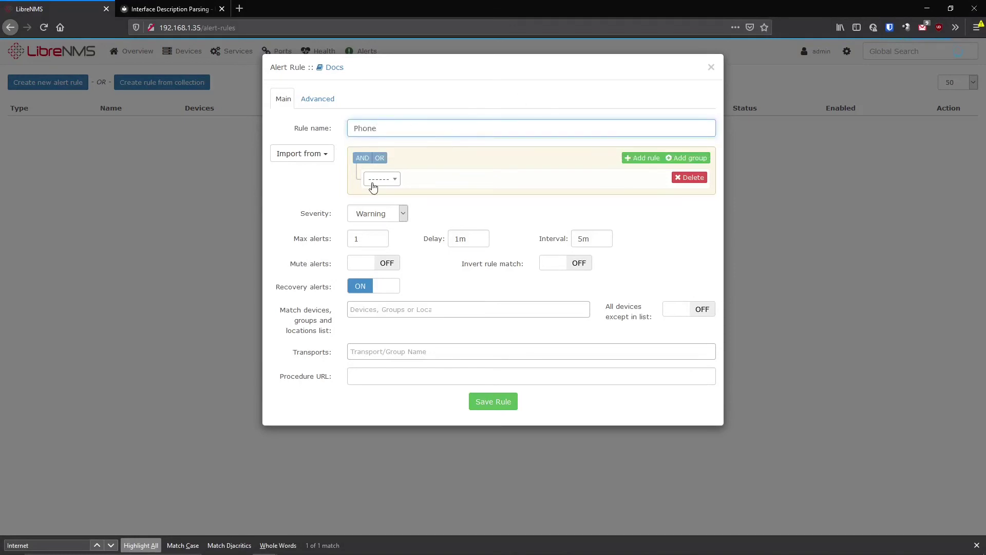
Step: Set the rule's condition field to ports.port_descr_type, then switch it to ports.port_descr_circuit
left_click(380, 180)
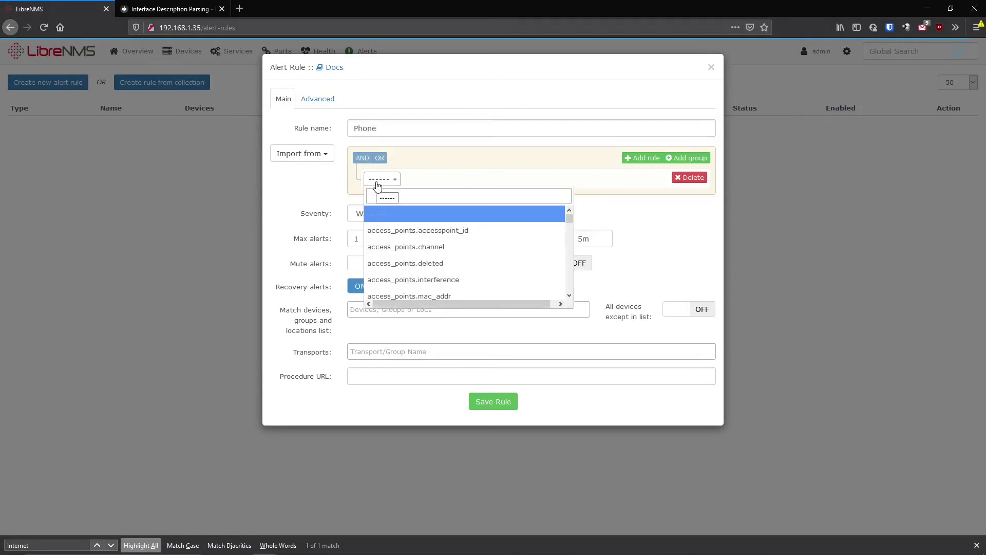
type("port")
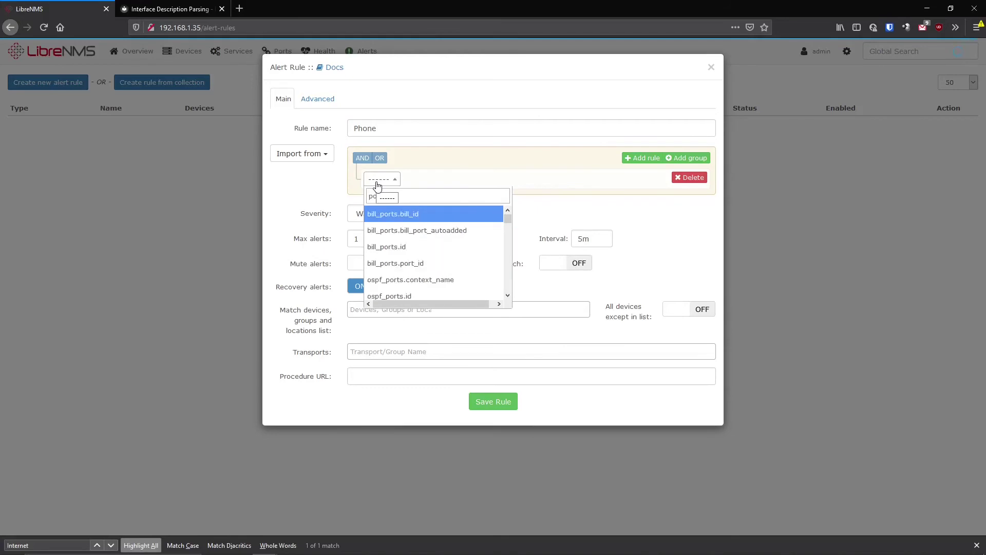
type("s.port")
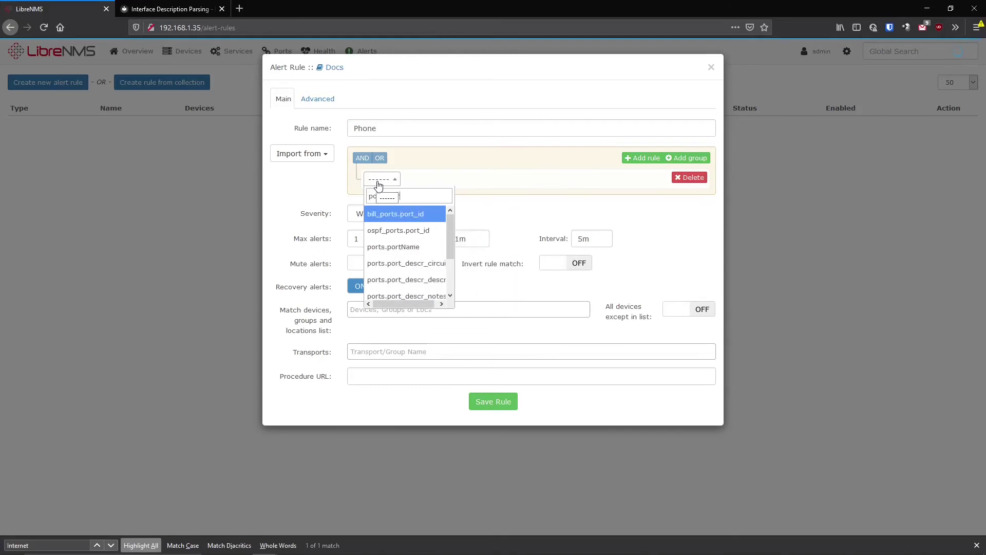
scroll(413, 267, "down", 2)
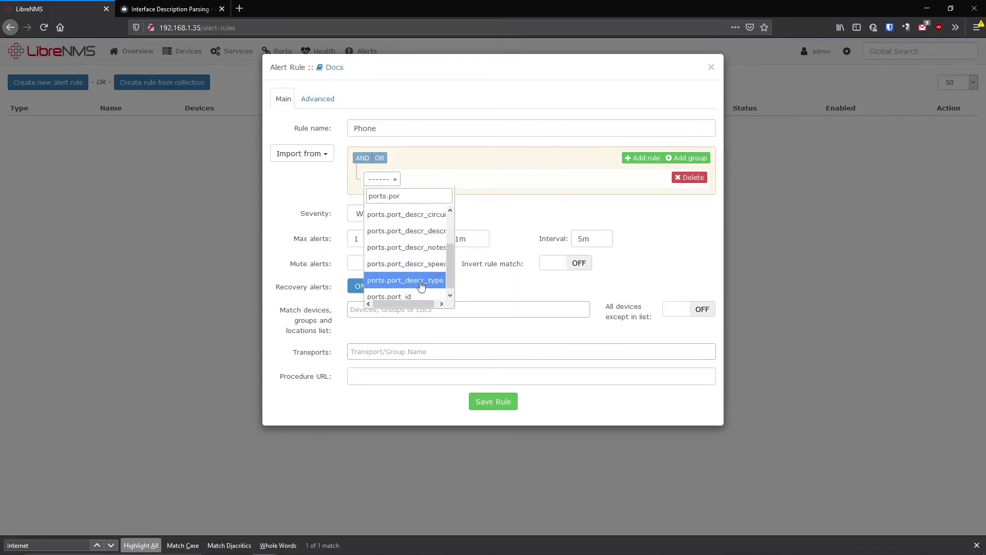
left_click(421, 281)
left_click(437, 182)
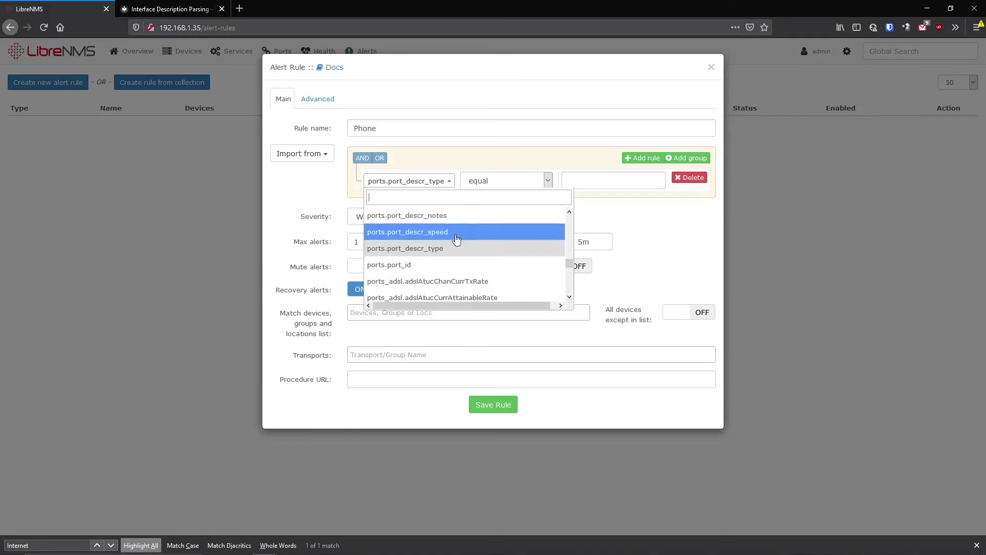
scroll(456, 240, "up", 2)
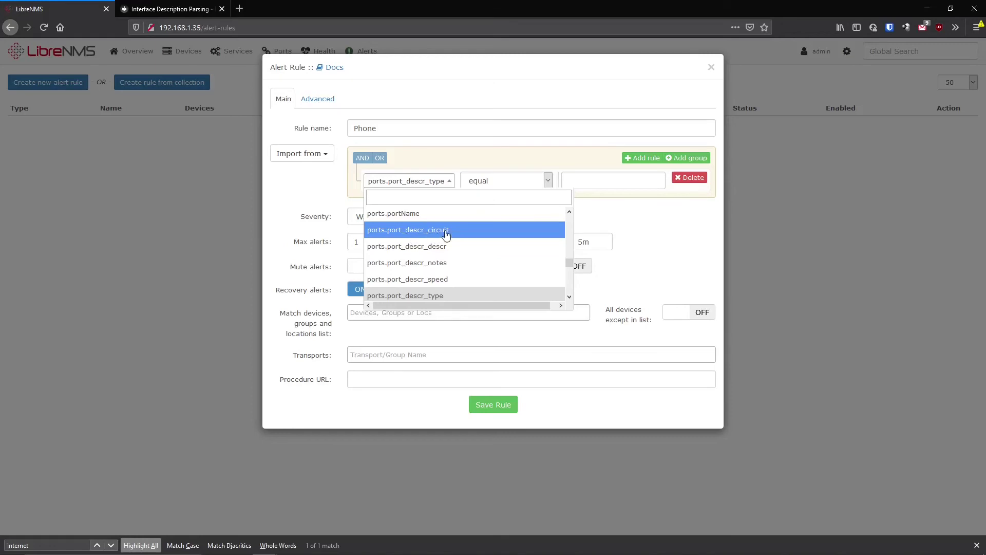
left_click(414, 240)
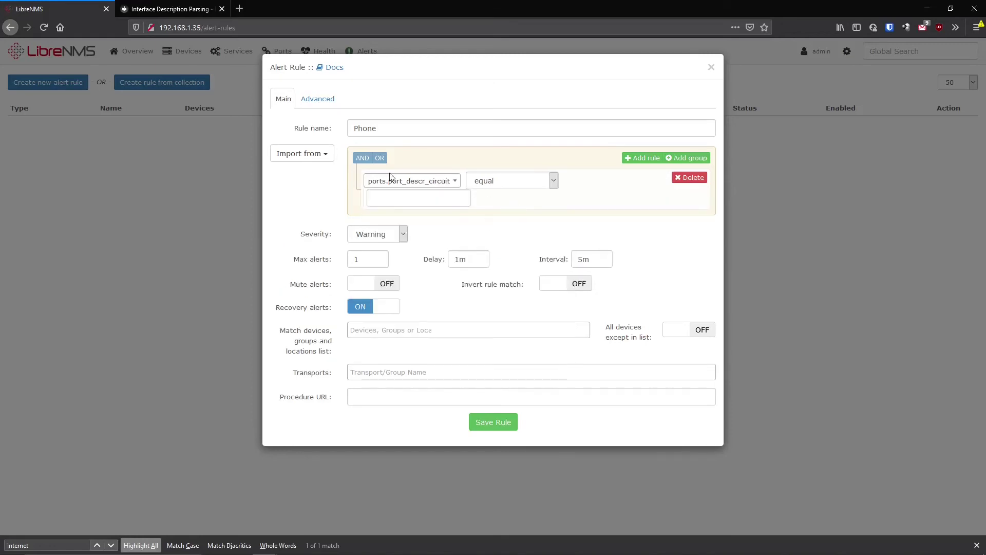
Step: Try a ports.port_descr_circuit 'begins with' condition with value 1
left_click(436, 200)
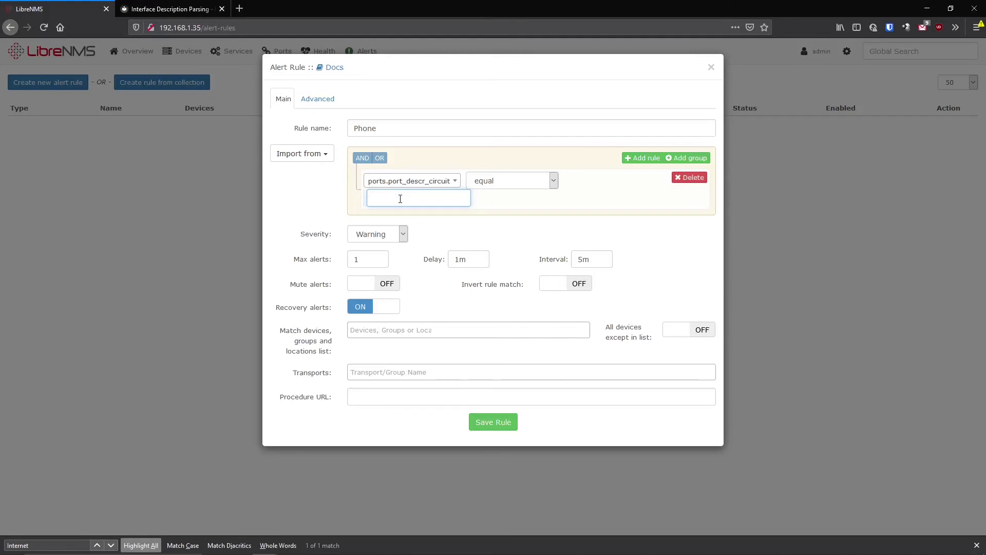
type("1")
left_click(554, 180)
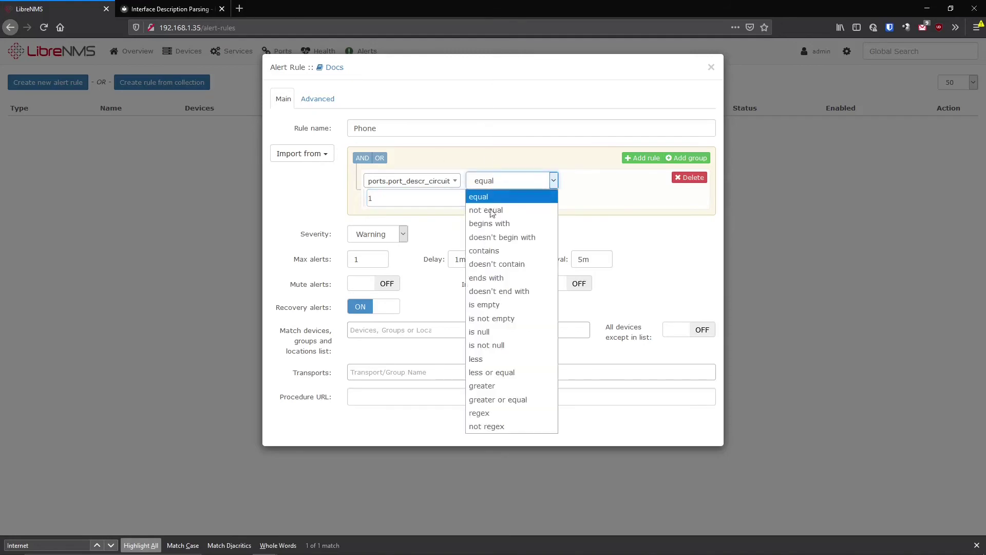
left_click(515, 224)
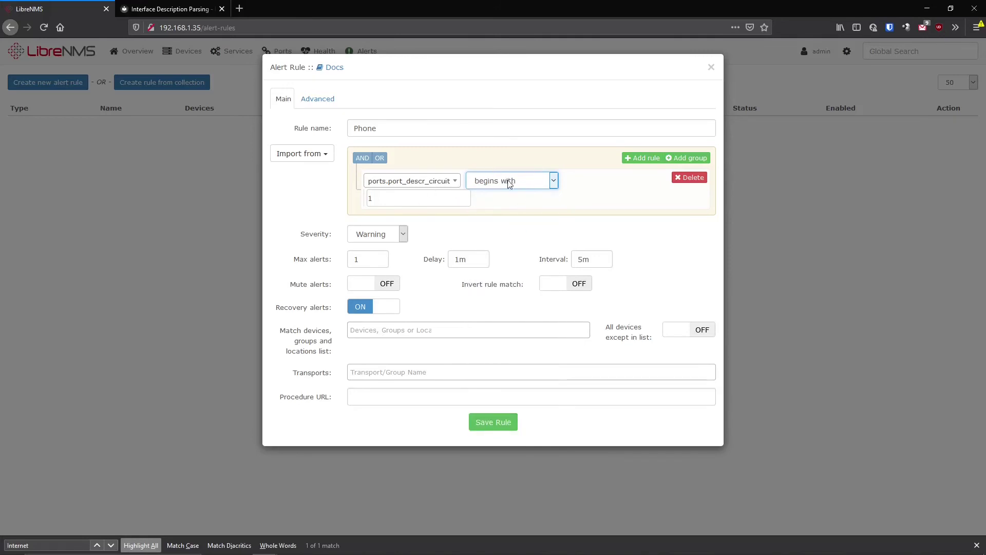
Step: Revert the condition to ports.port_descr_type equal Phone and save the rule
left_click(457, 184)
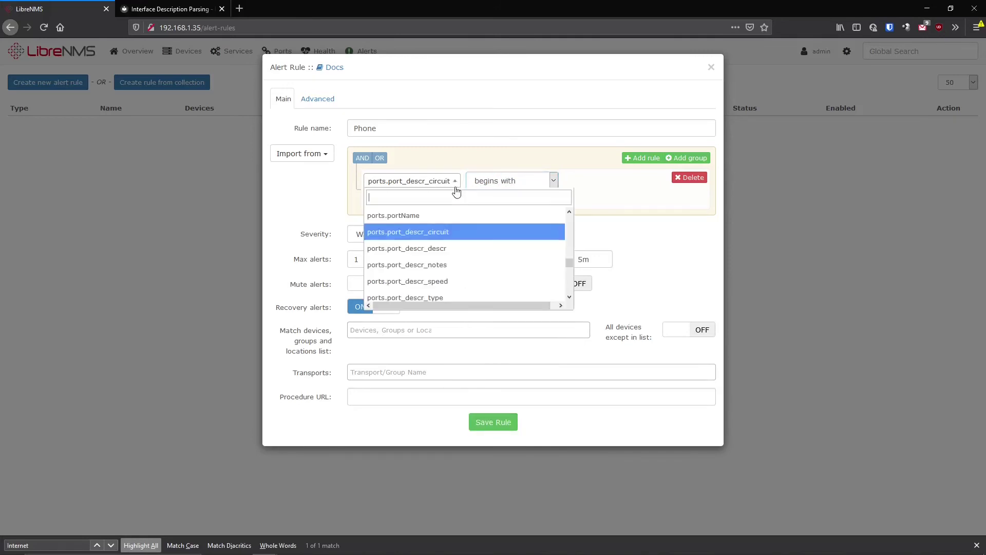
left_click(467, 298)
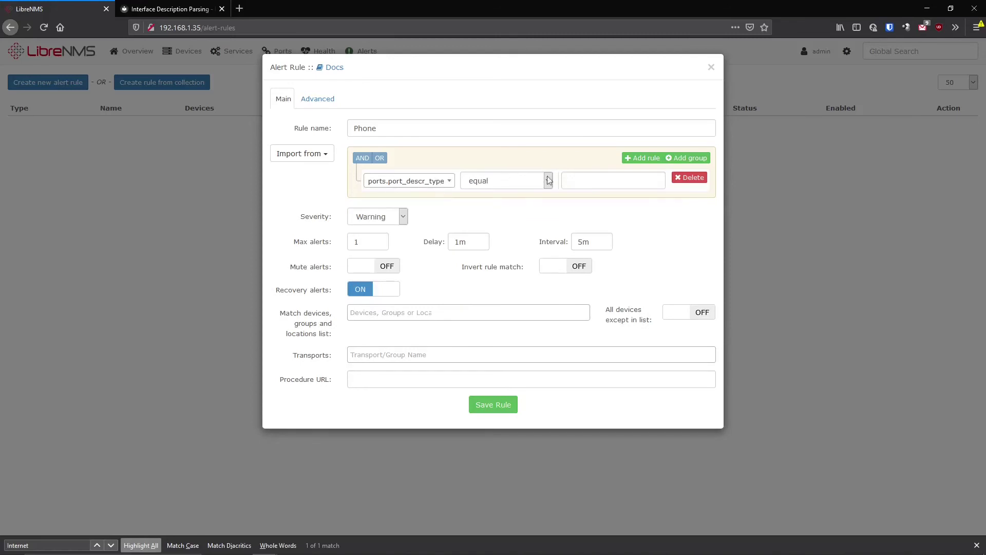
left_click(586, 176)
type("Phone")
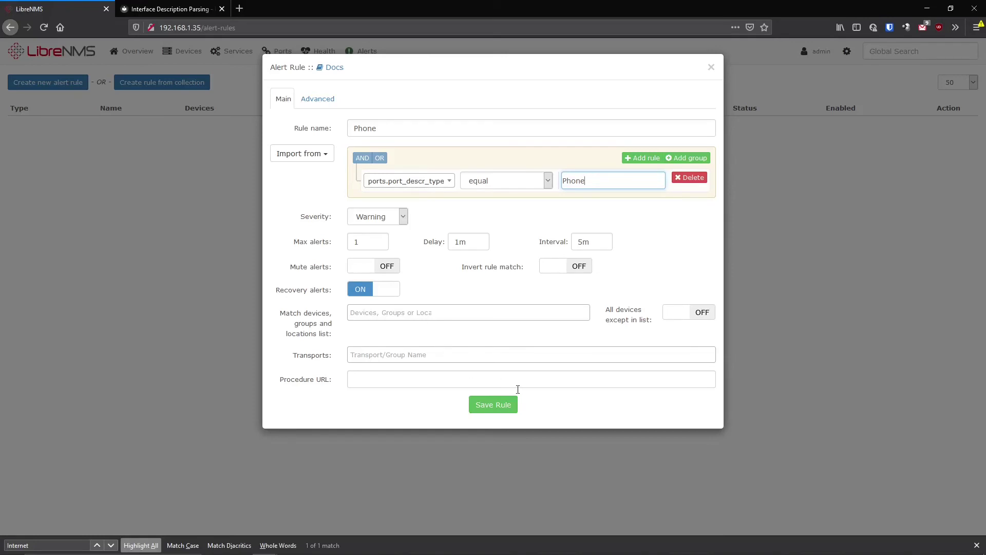
left_click(511, 406)
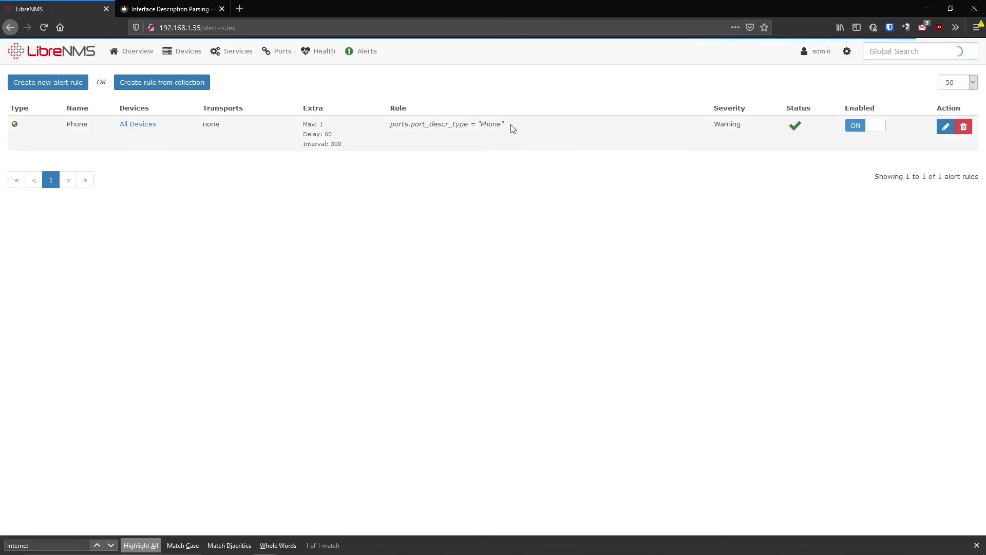
Step: Highlight the Phone rule's condition and view the current alerts list
left_click_drag(511, 125, 428, 126)
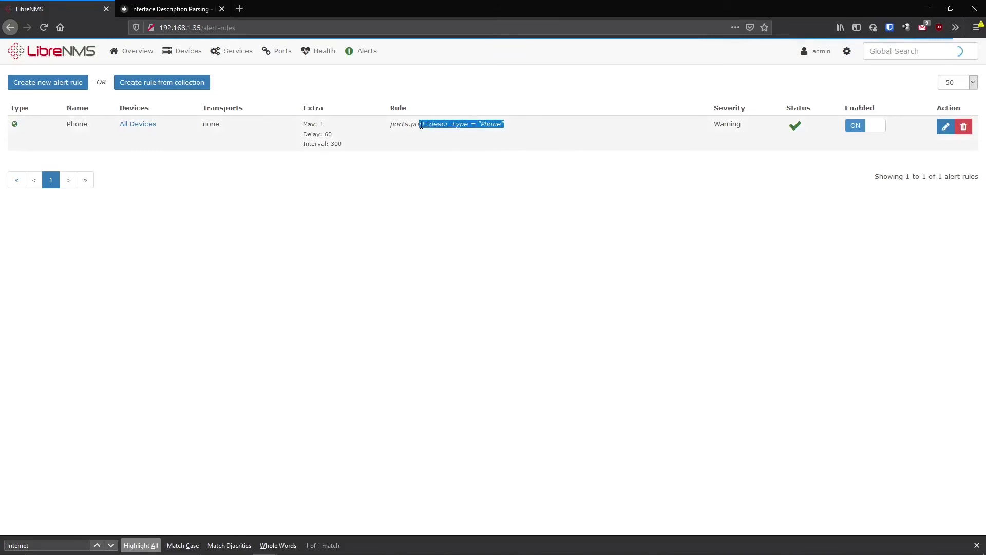
mouse_move(360, 53)
left_click(357, 74)
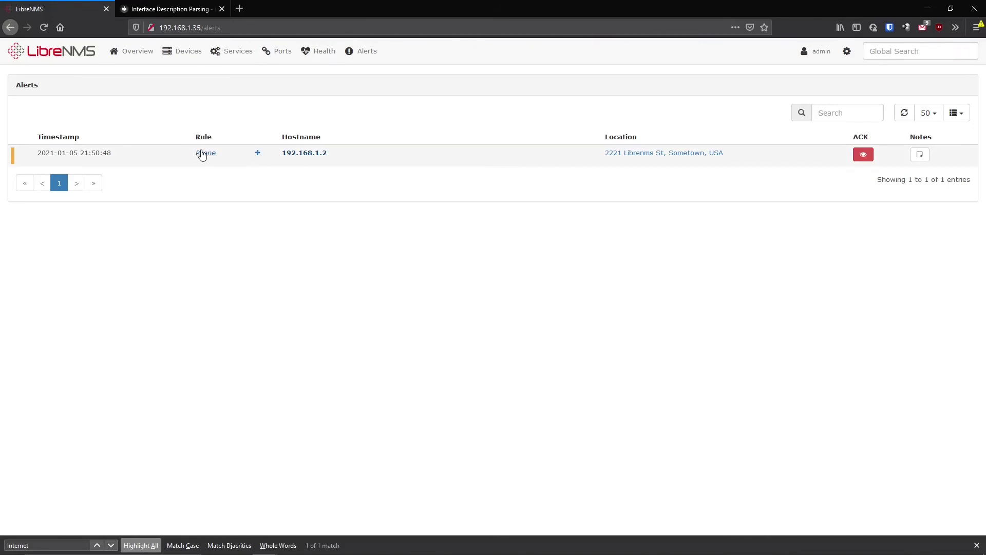
Step: Preview graphs for the Phone alert on 192.168.1.2 ports, then return to the alert rules page
mouse_move(301, 155)
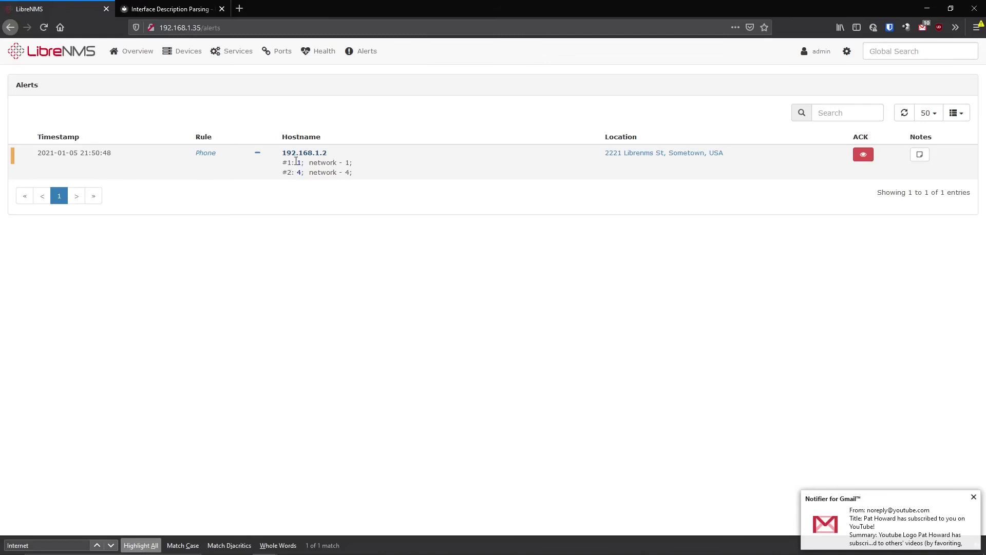
mouse_move(299, 165)
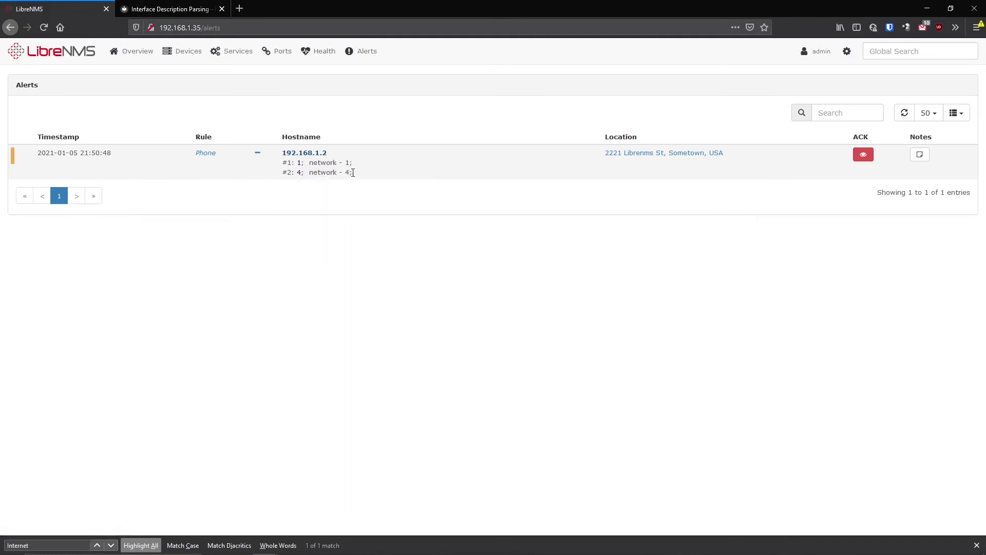
mouse_move(378, 61)
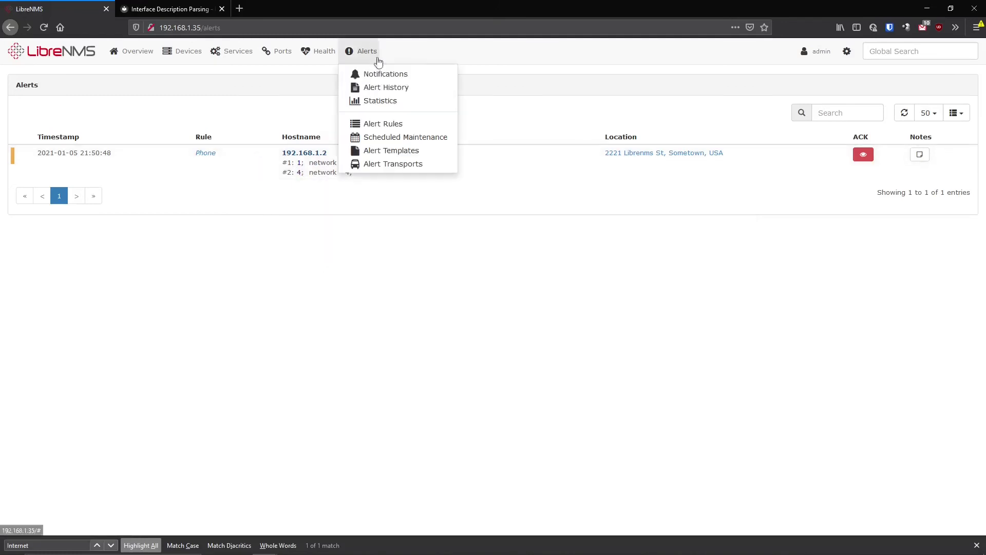
left_click(417, 130)
Step: Add a macros.port_down condition to the Phone alert rule and save it
left_click(946, 127)
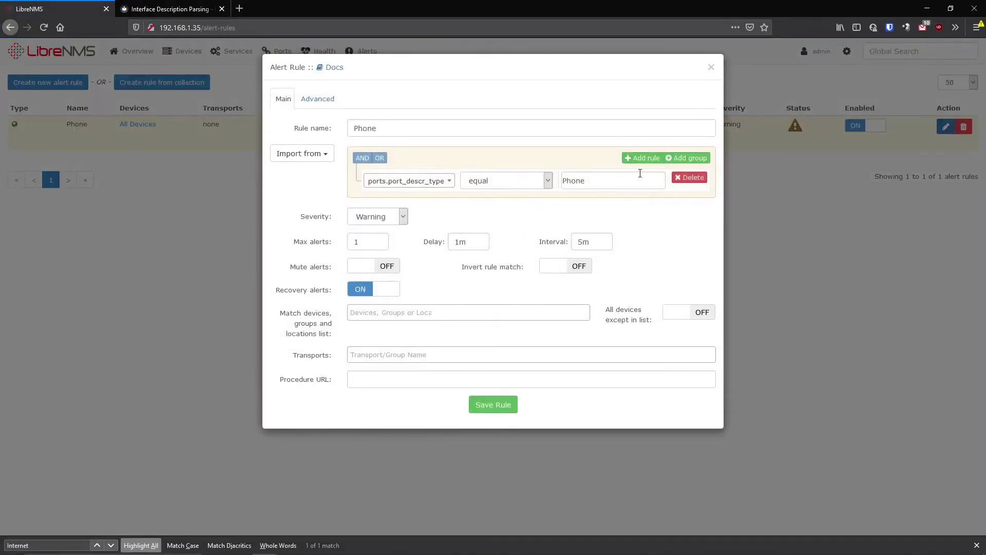
left_click(639, 165)
left_click(388, 208)
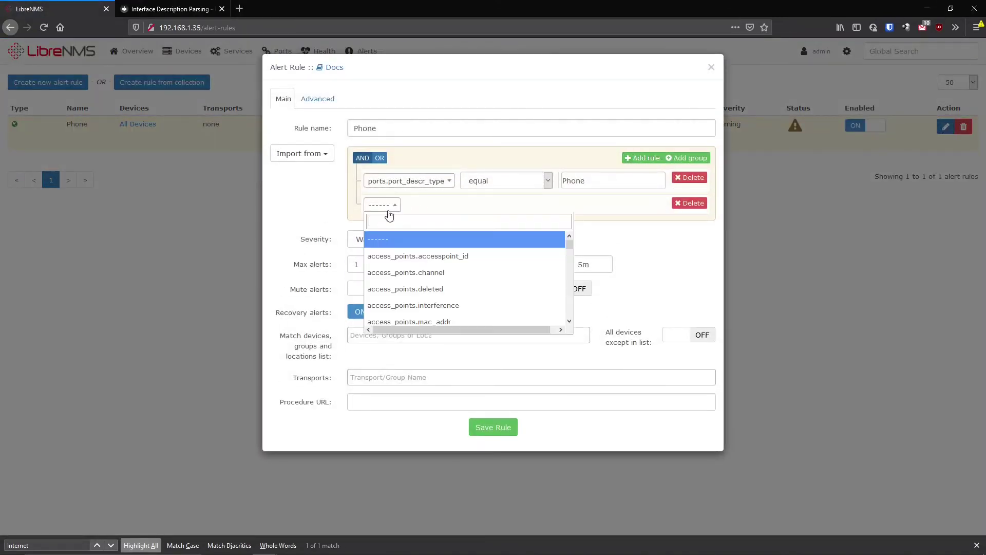
type("marco")
key("BackSpace")
key("BackSpace")
type("cr")
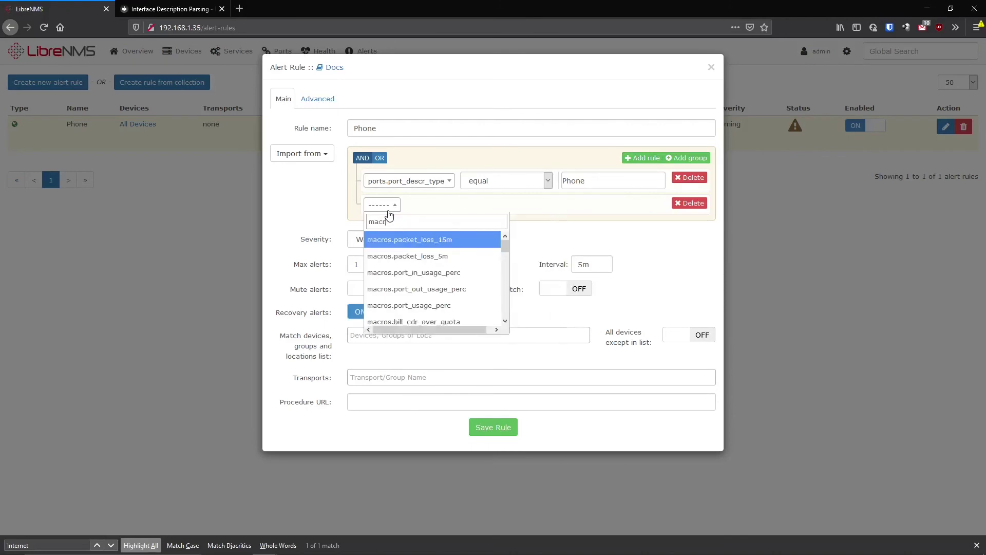
type("o")
key("Down")
key("Down")
key("Down")
key("Down")
key("Down")
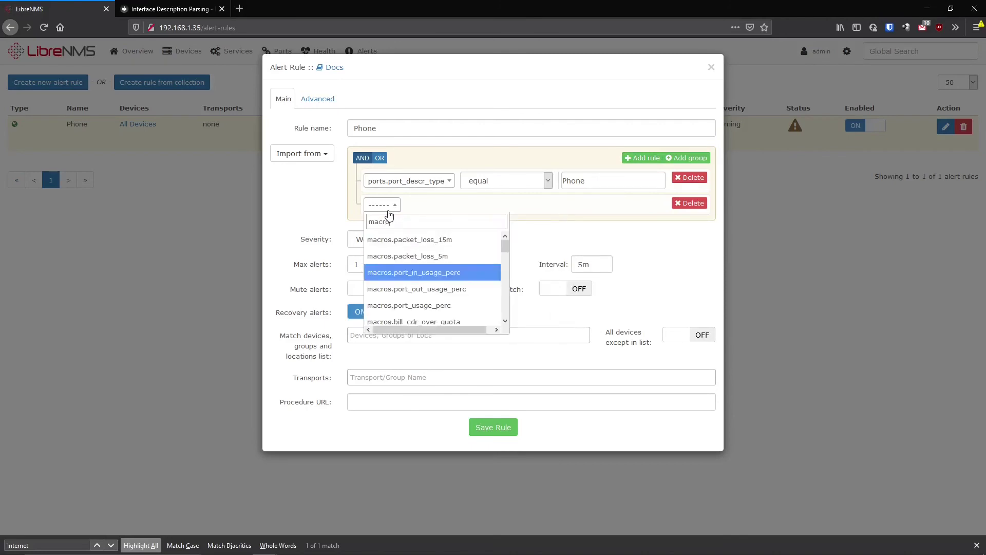
key("Down")
key("Down")
key("Down")
key("Down")
key("Down")
key("Down")
key("Down")
key("Down")
key("Down")
key("Down")
key("Down")
key("Down")
key("Down")
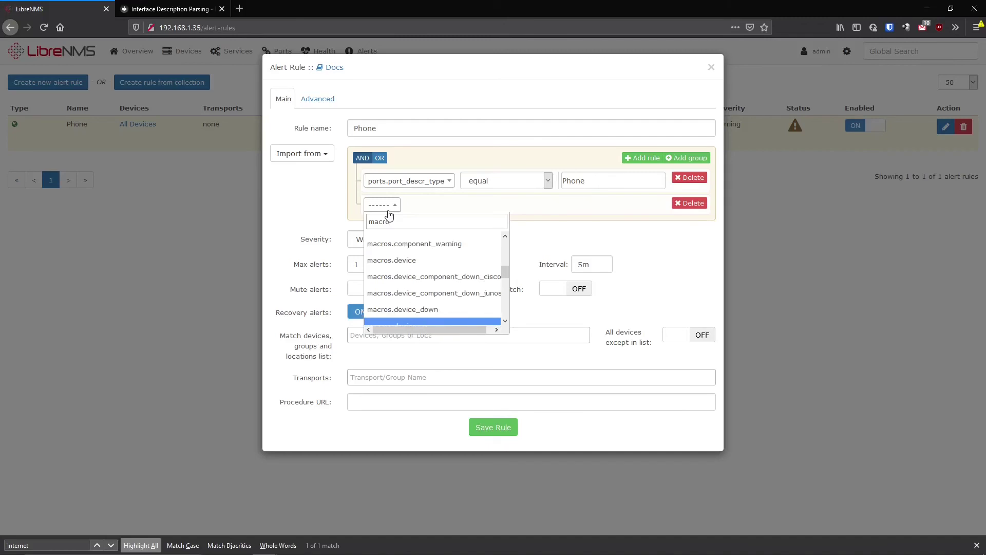
key("Down")
key("Down")
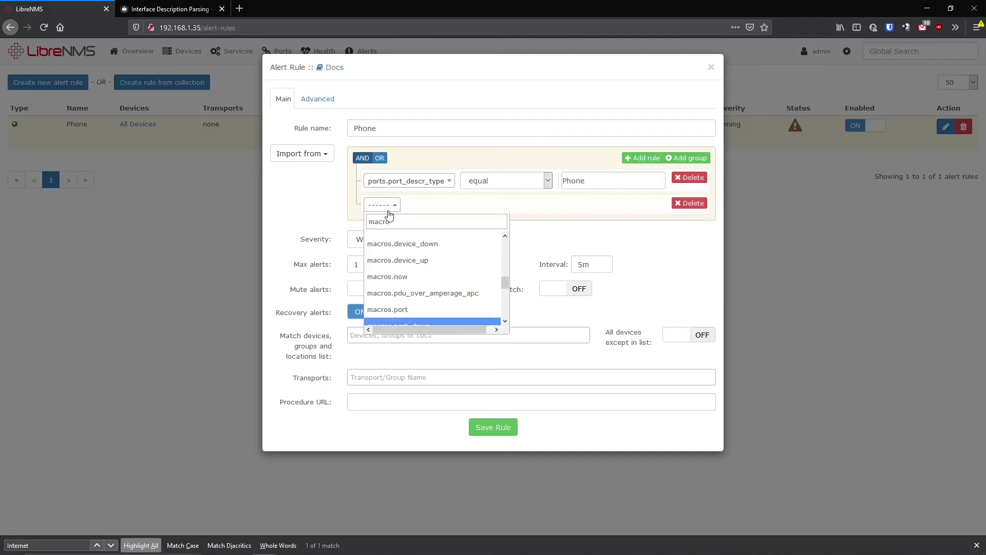
key("Return")
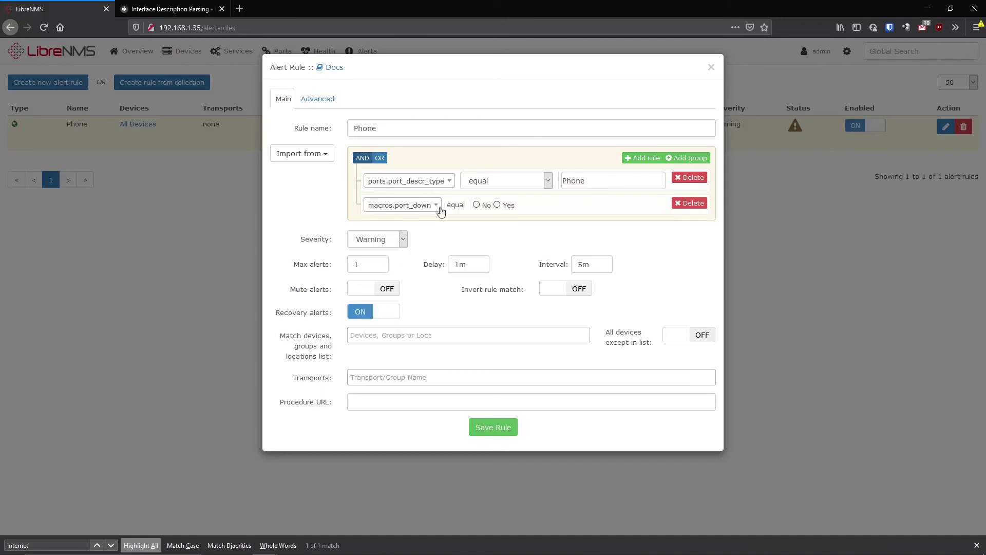
left_click(479, 427)
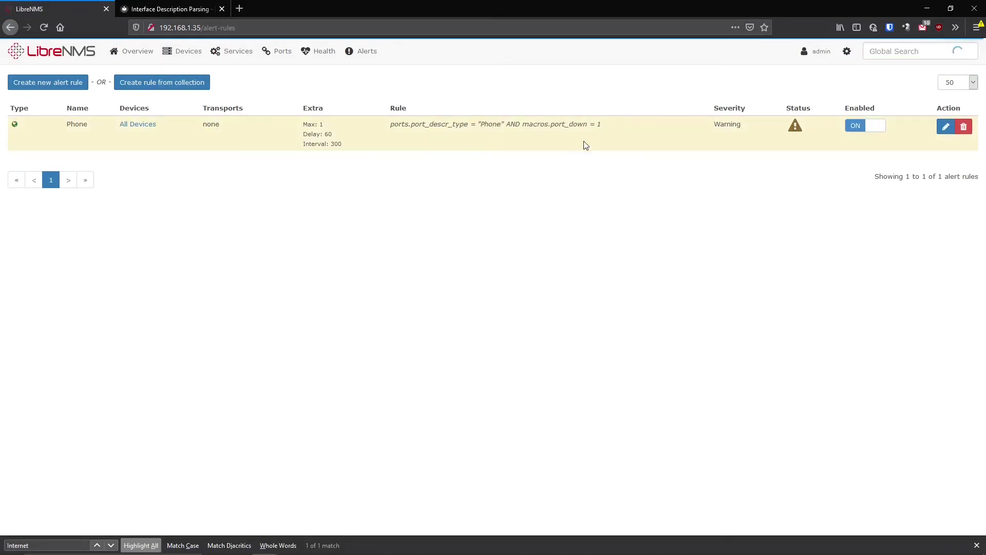
left_click(946, 127)
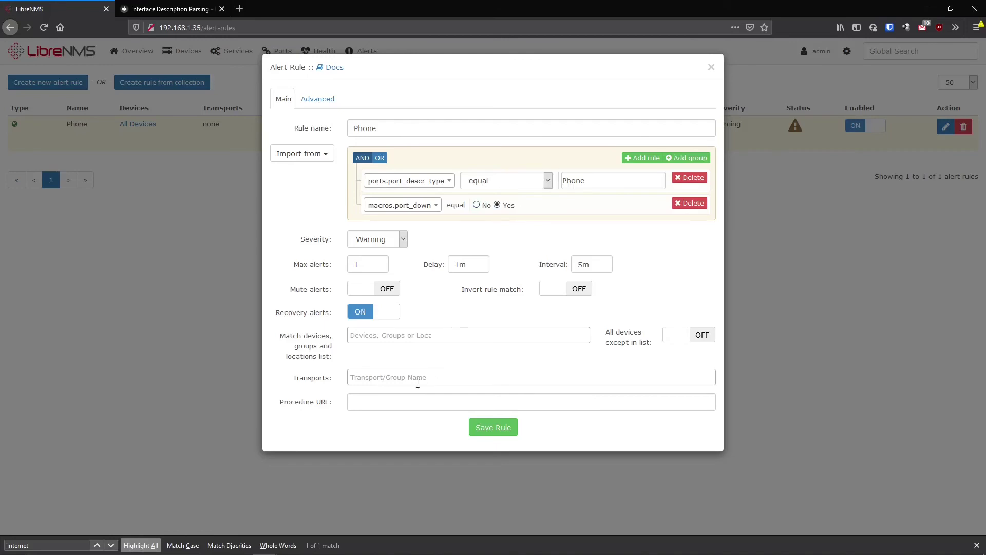
left_click(583, 189)
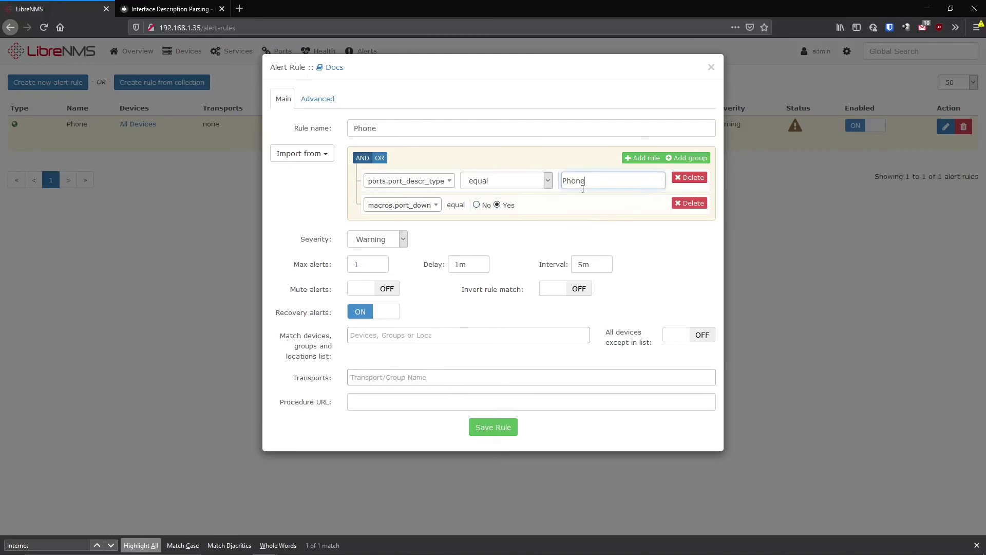
double_click(570, 176)
key("alt+Tab")
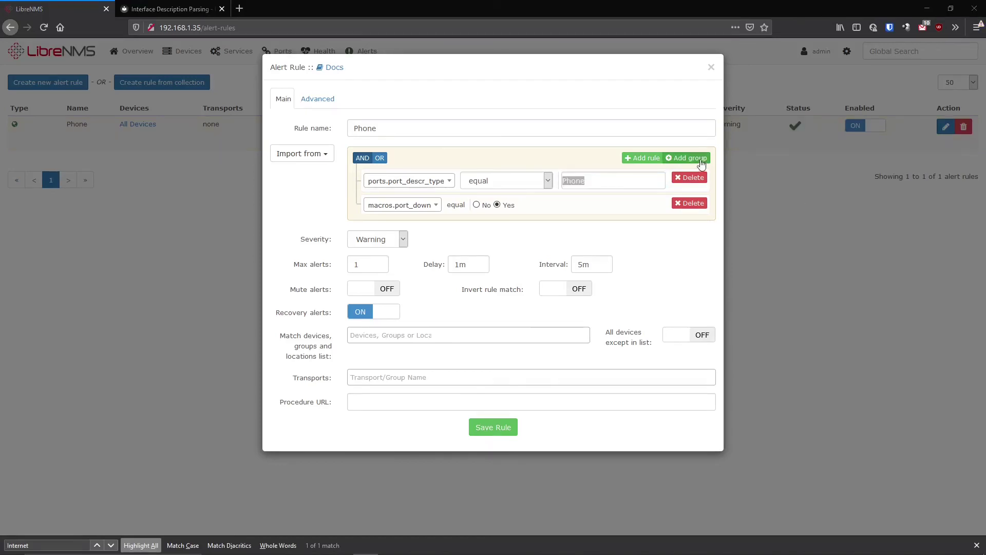
key("alt+Tab")
left_click(712, 67)
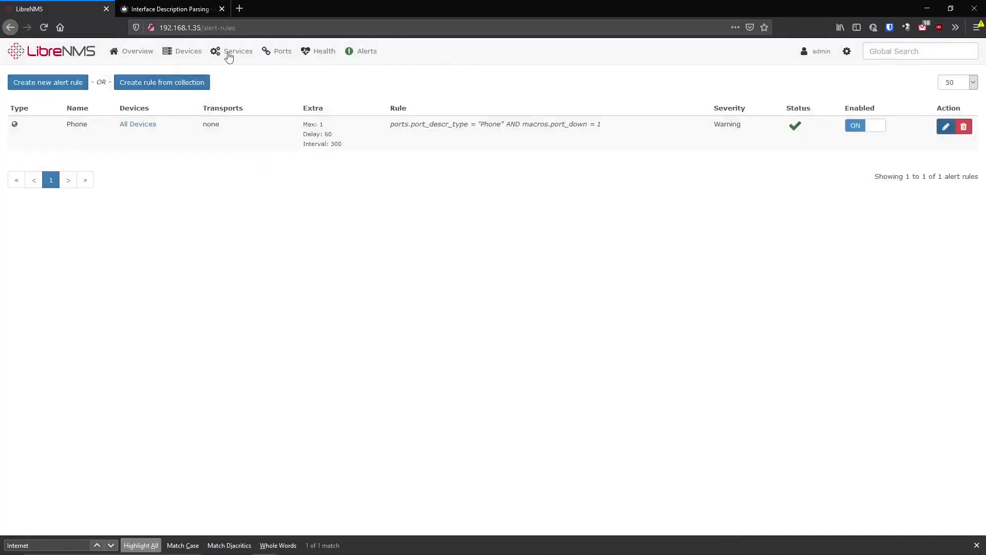
mouse_move(278, 51)
left_click(292, 73)
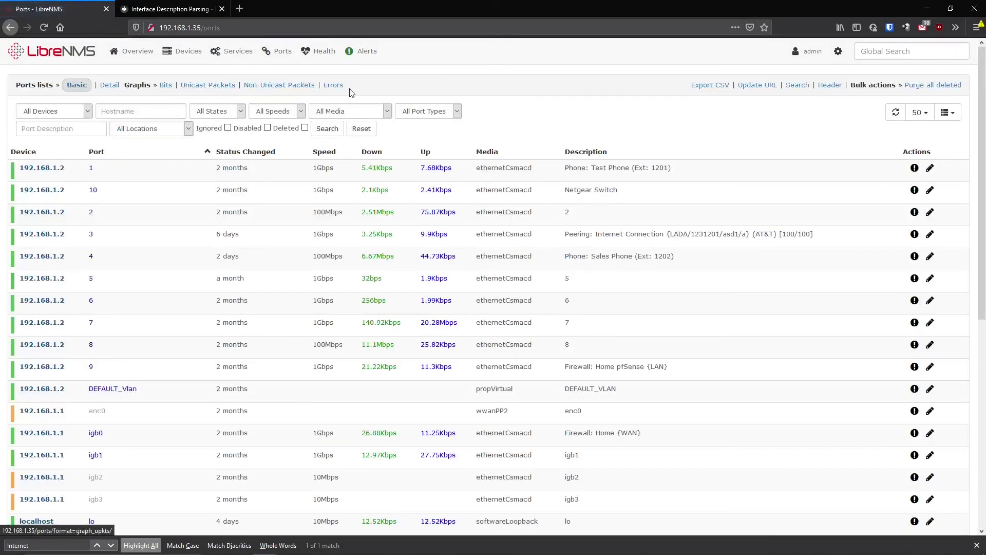
Step: In Detail view, filter ports to location 2221 and sort descending by Packets In, then Packets Out
left_click(105, 87)
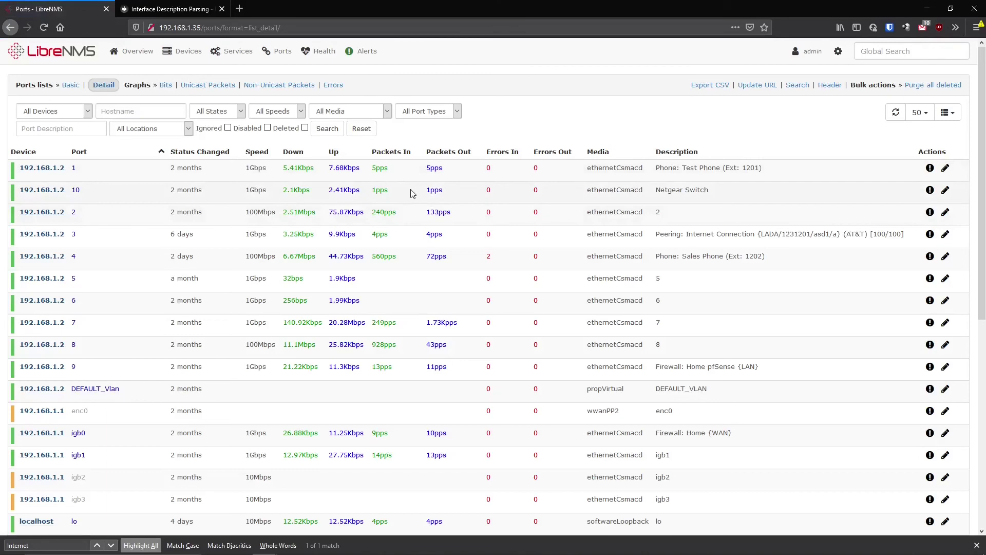
left_click(153, 128)
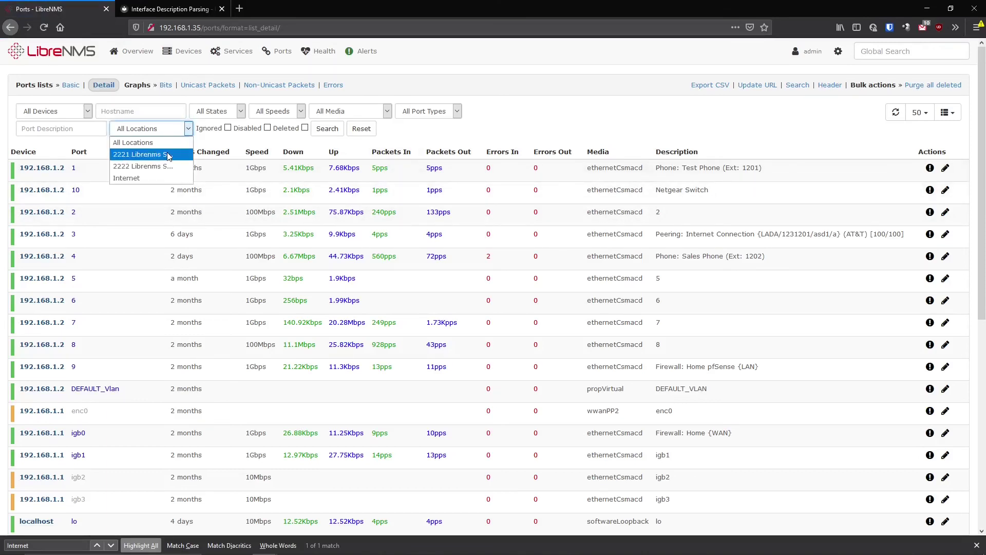
left_click(168, 152)
left_click(326, 127)
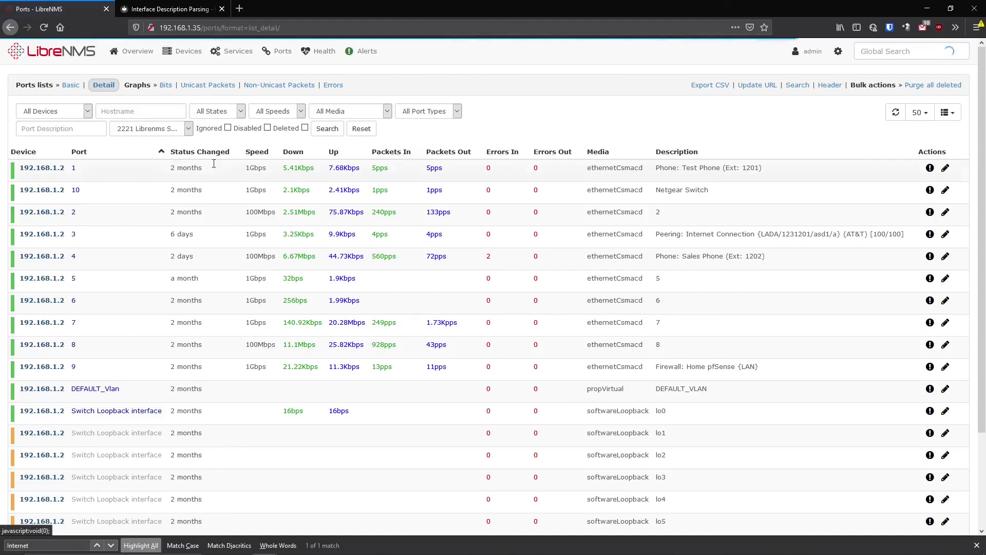
left_click(407, 152)
left_click(408, 153)
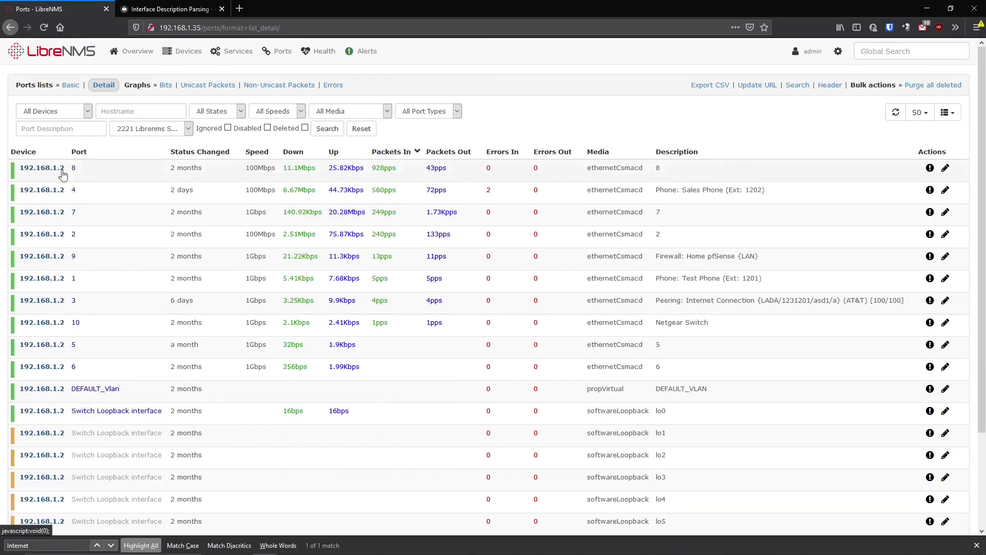
left_click(439, 154)
left_click(440, 153)
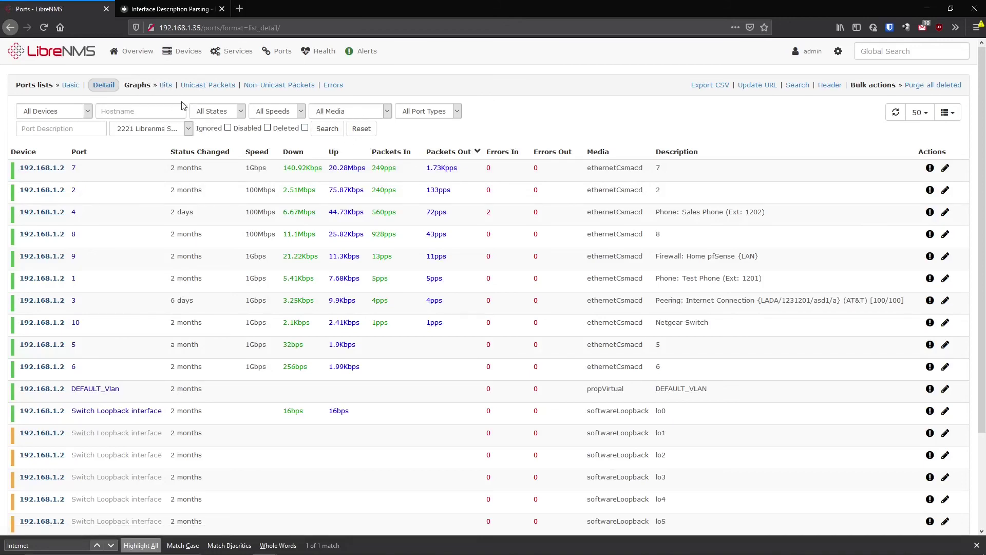
Step: Reset location to All Locations and filter ports to ethernetCsmacd media and Up state
left_click(172, 130)
left_click(159, 138)
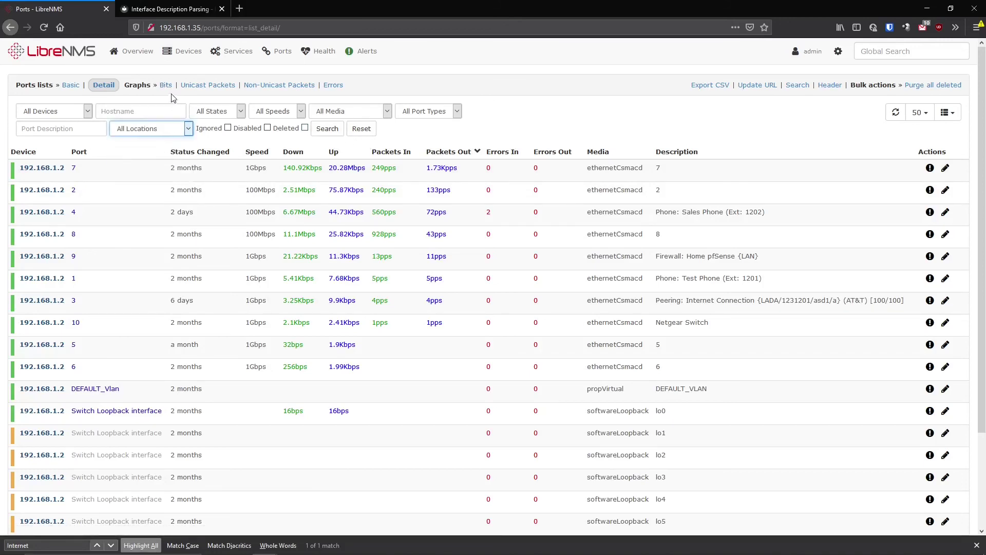
left_click(327, 128)
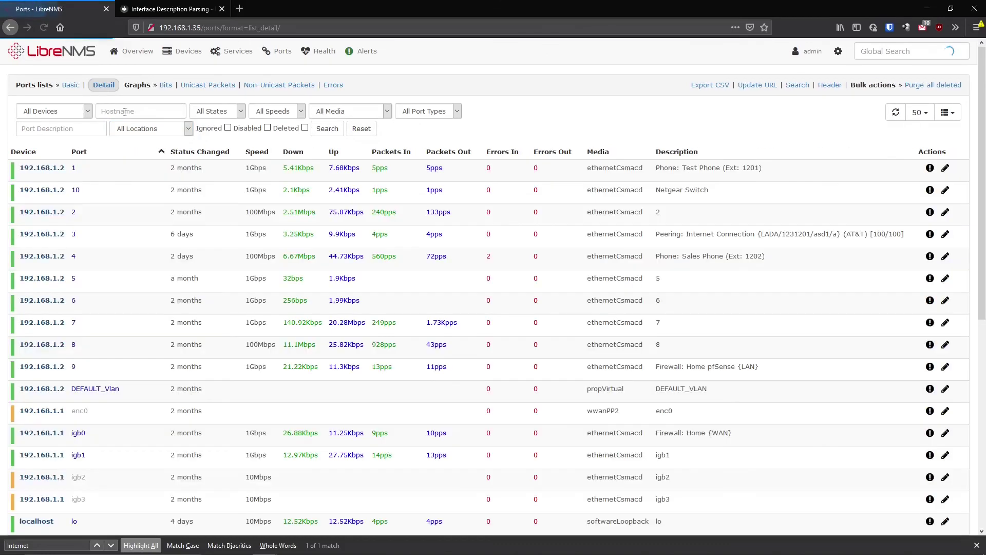
left_click(340, 112)
left_click(347, 136)
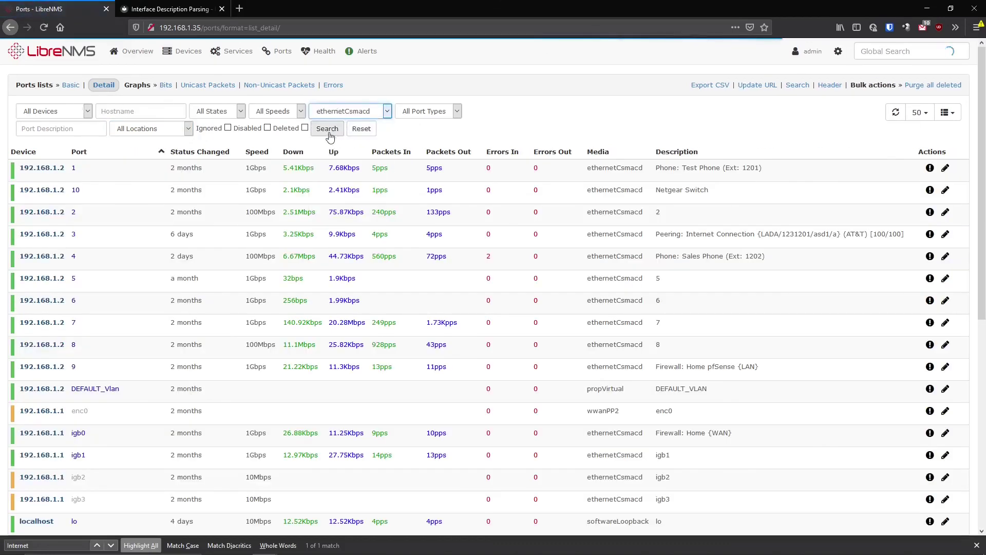
left_click(327, 128)
left_click(213, 111)
left_click(207, 132)
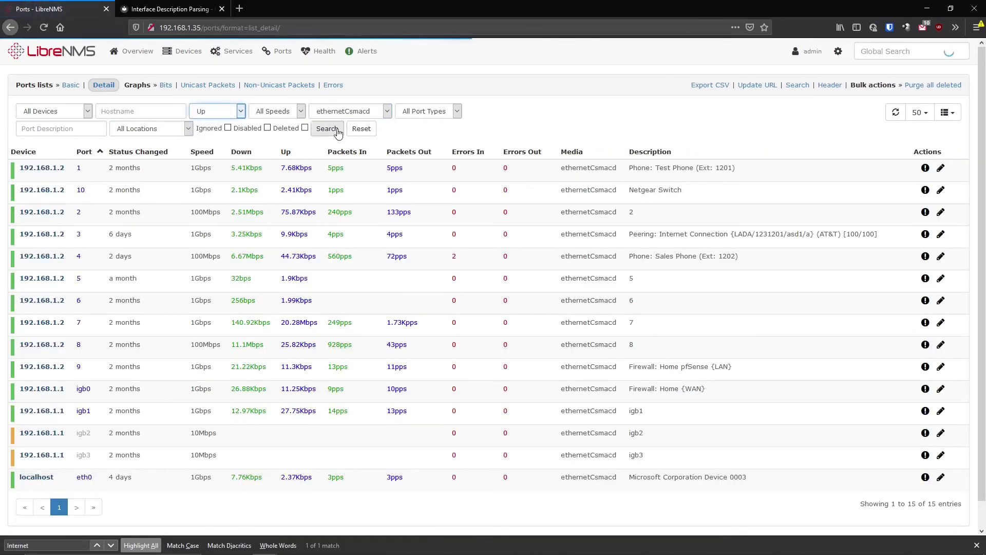
left_click(327, 128)
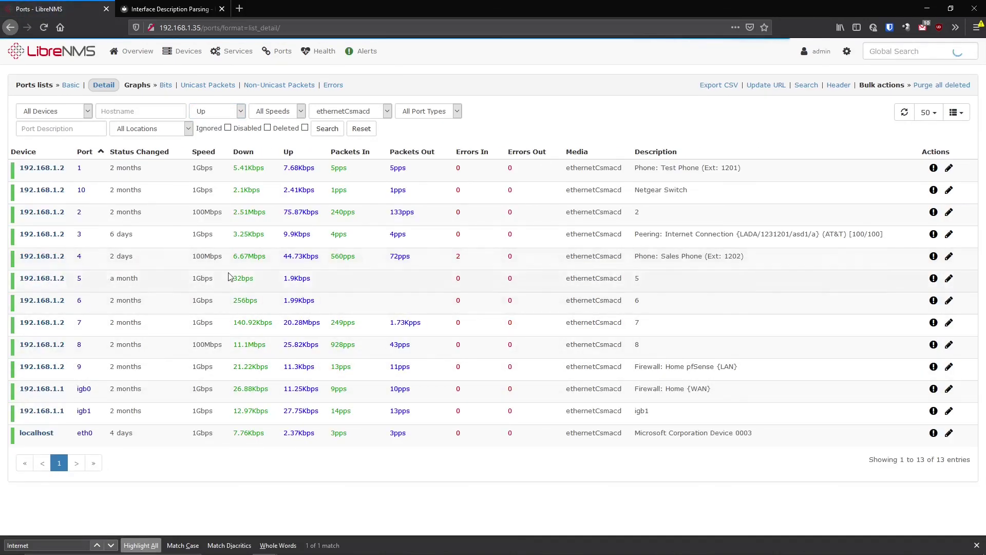
Step: Show Bits traffic graphs for the filtered Up ethernetCsmacd ports
left_click(166, 86)
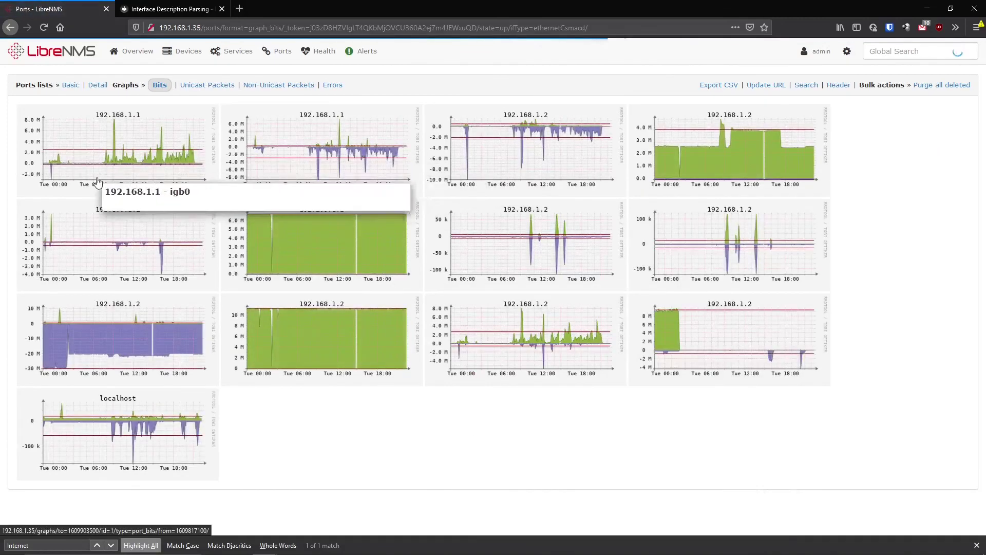
mouse_move(263, 132)
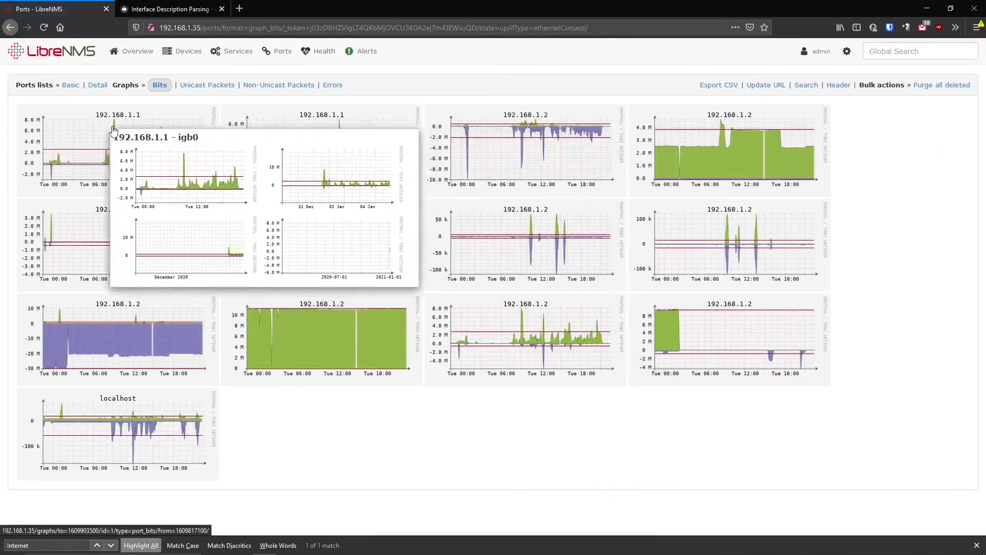
mouse_move(183, 136)
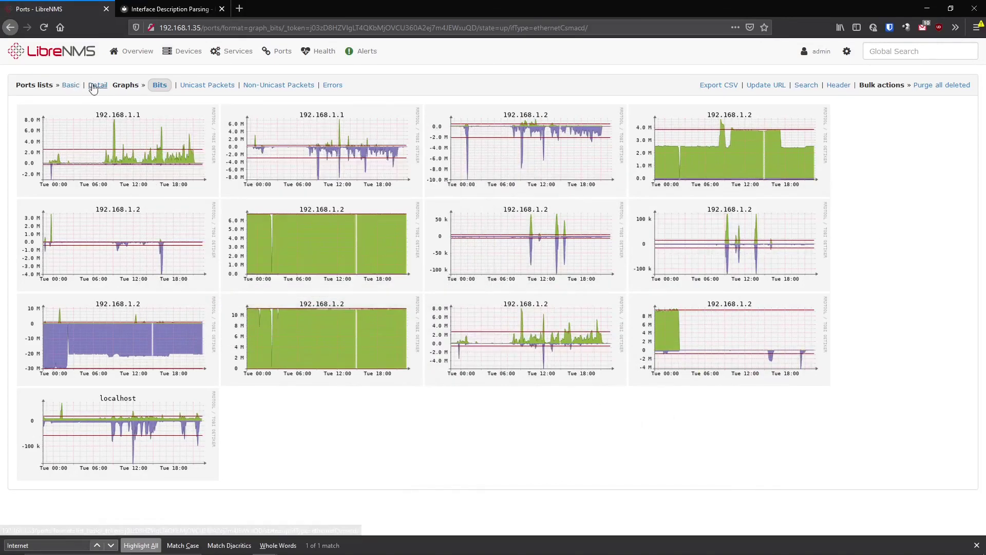
Step: Filter the detailed ports list to Firewall port type and graph their Bits traffic
left_click(98, 86)
left_click(426, 111)
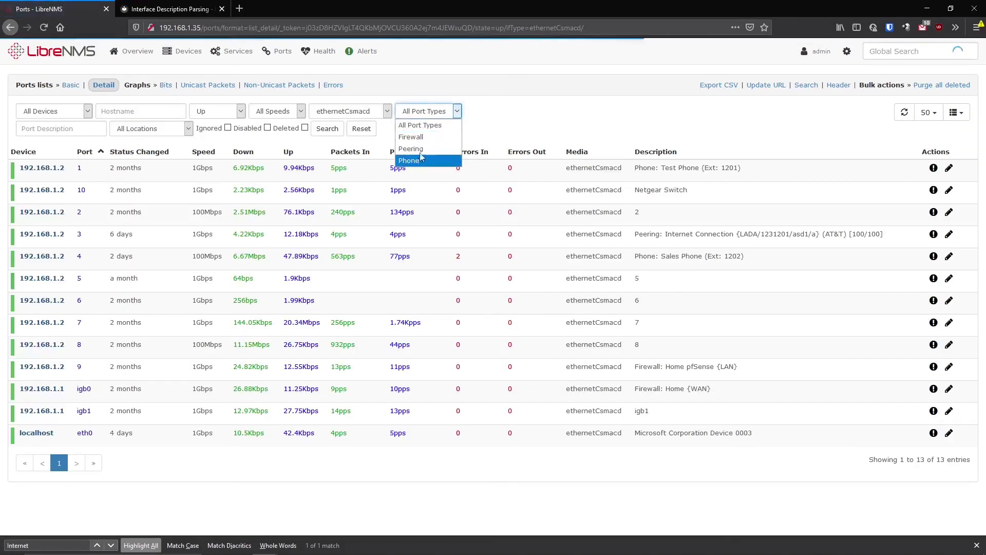
left_click(411, 137)
left_click(327, 128)
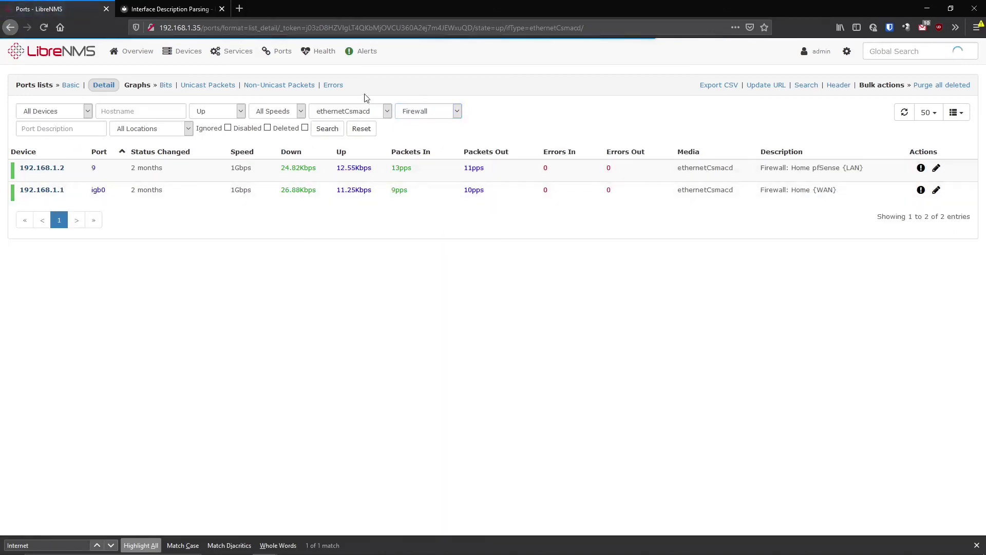
left_click(166, 86)
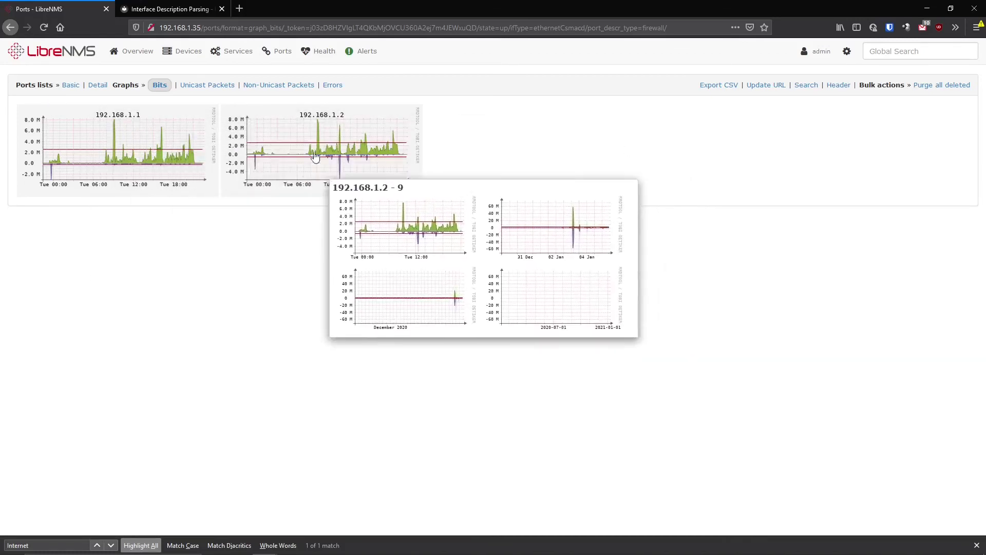
Step: Switch port graphs through Unicast Packets, Non-Unicast Packets and Errors, then return to Detail
left_click(204, 86)
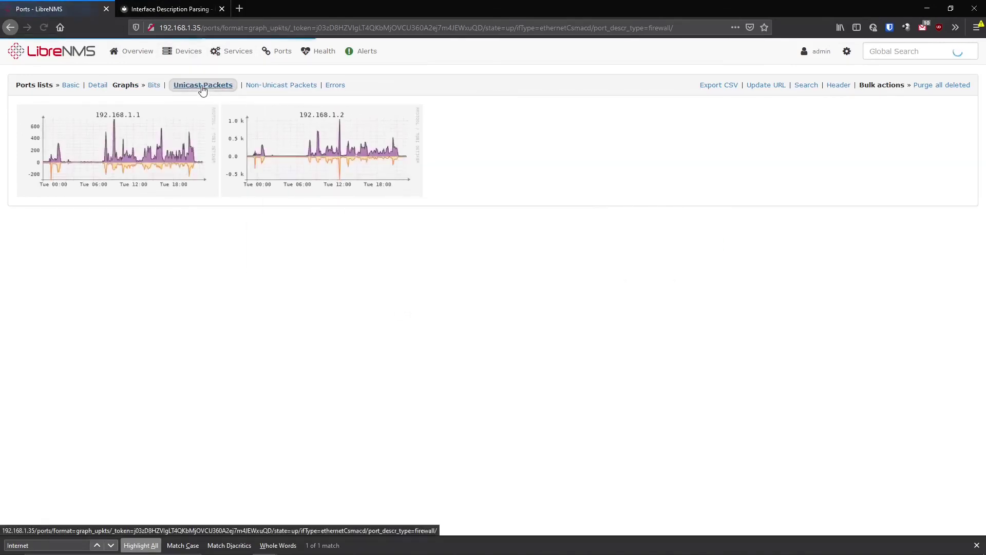
left_click(277, 85)
left_click(329, 85)
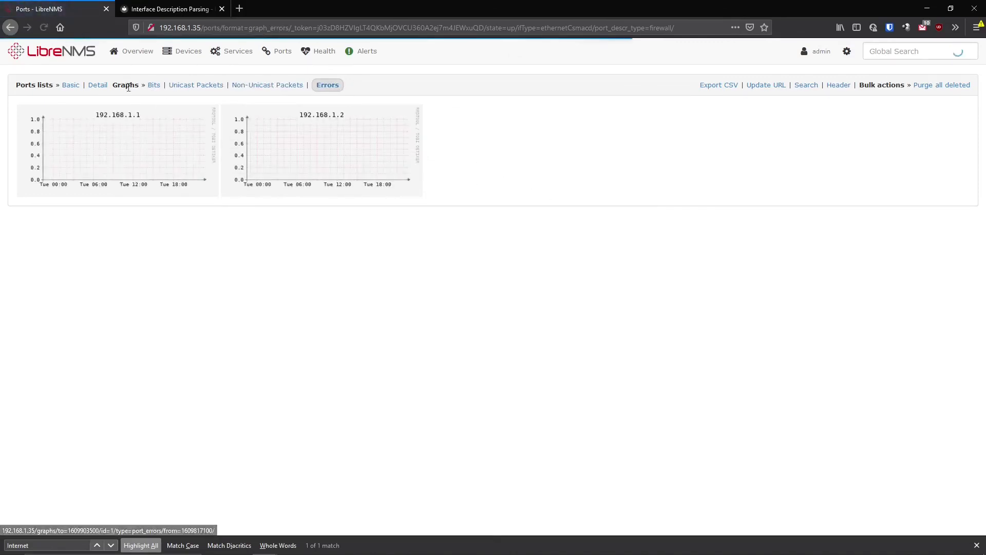
left_click(99, 87)
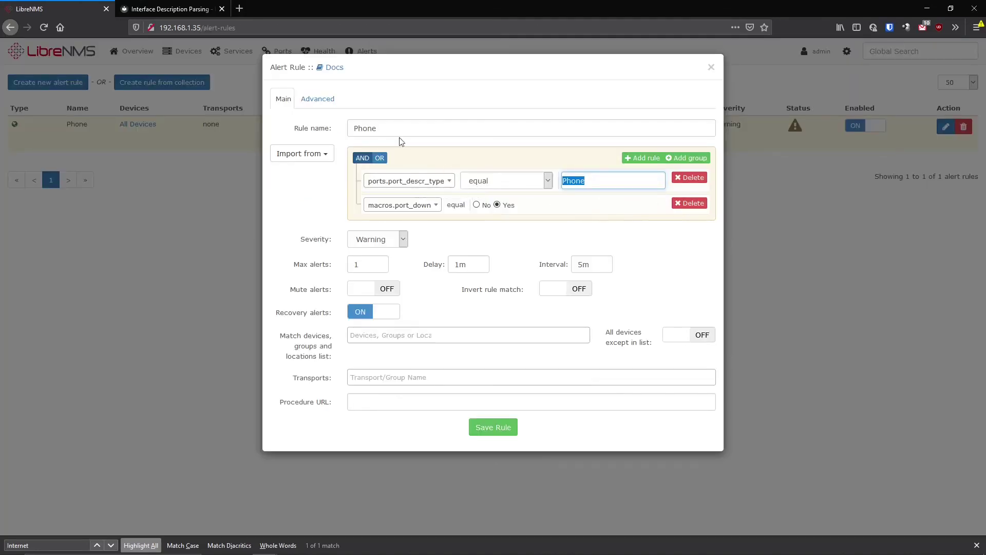
Step: Close the Phone alert rule editor without saving
left_click(712, 67)
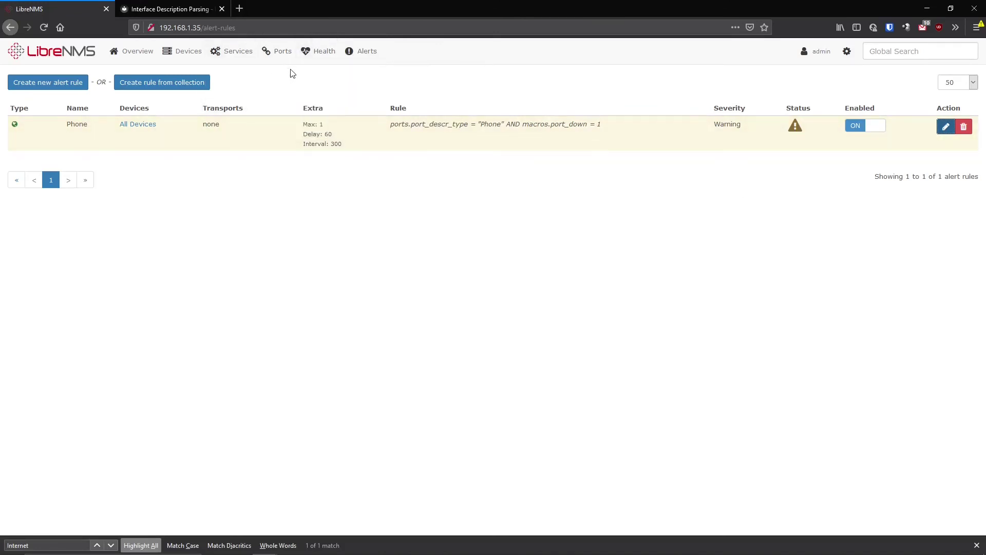
mouse_move(282, 51)
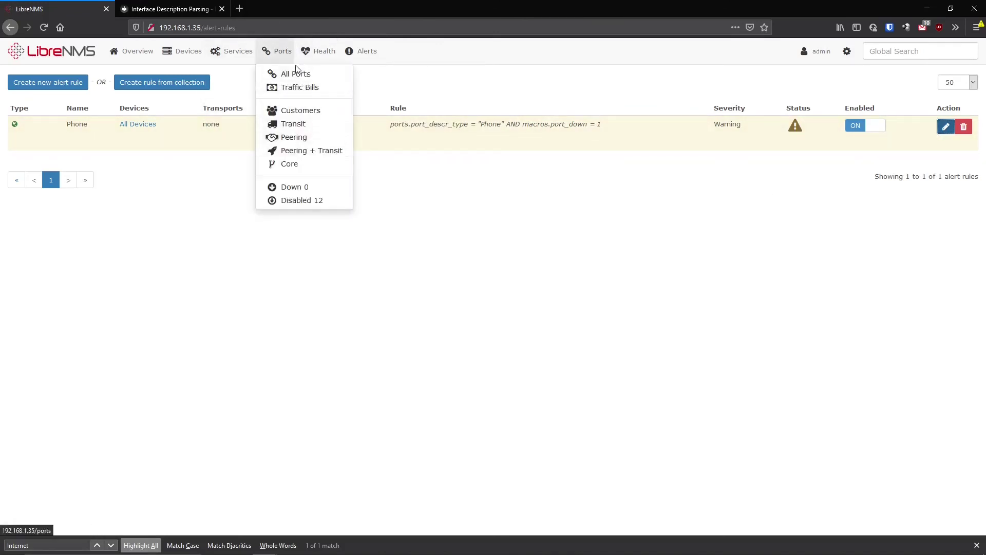